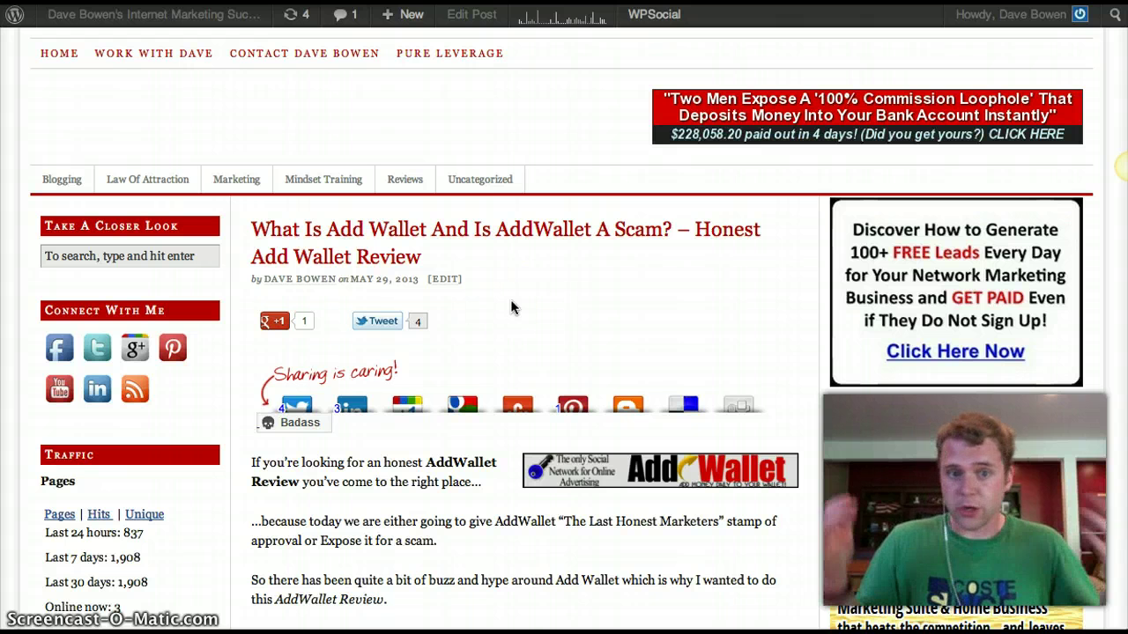
# - Read the AddWallet review post on the live blog
pyautogui.moveTo(150, 14)
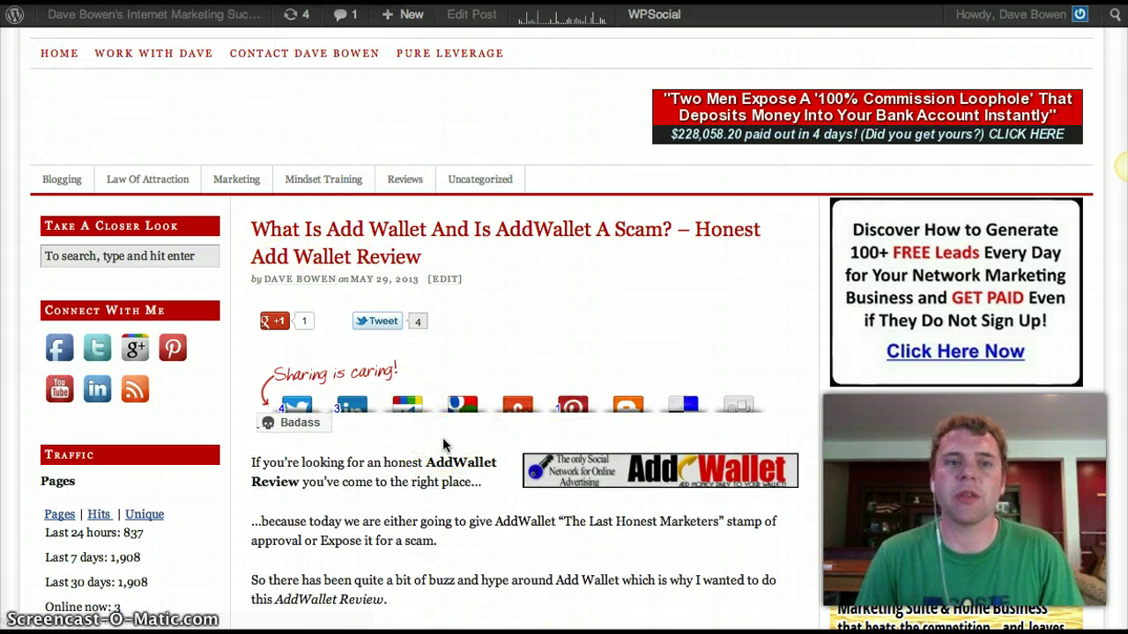
# - Go from the homepage to the Upload section of Appearance > Themes > Install Themes
pyautogui.click(292, 459)
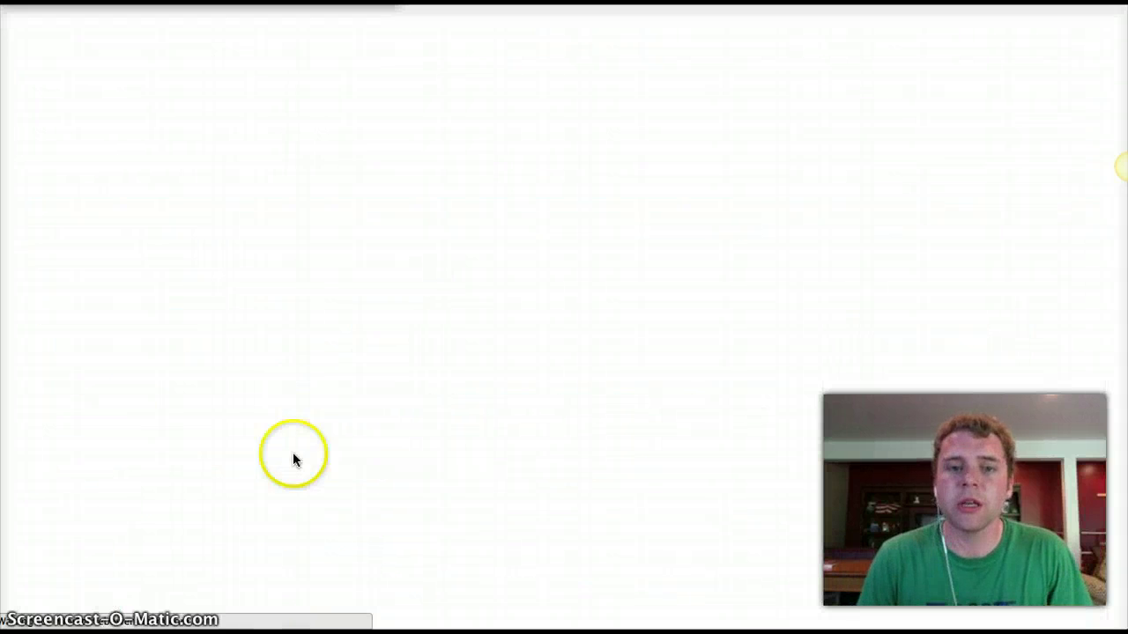
pyautogui.click(391, 445)
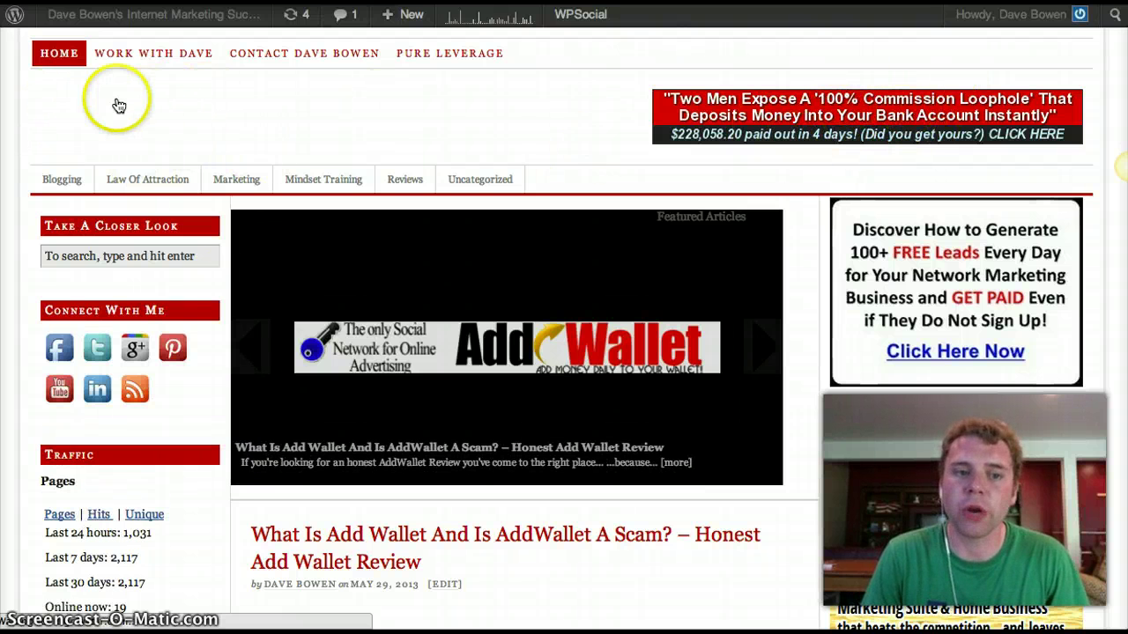
pyautogui.scroll(-20, 552, 559)
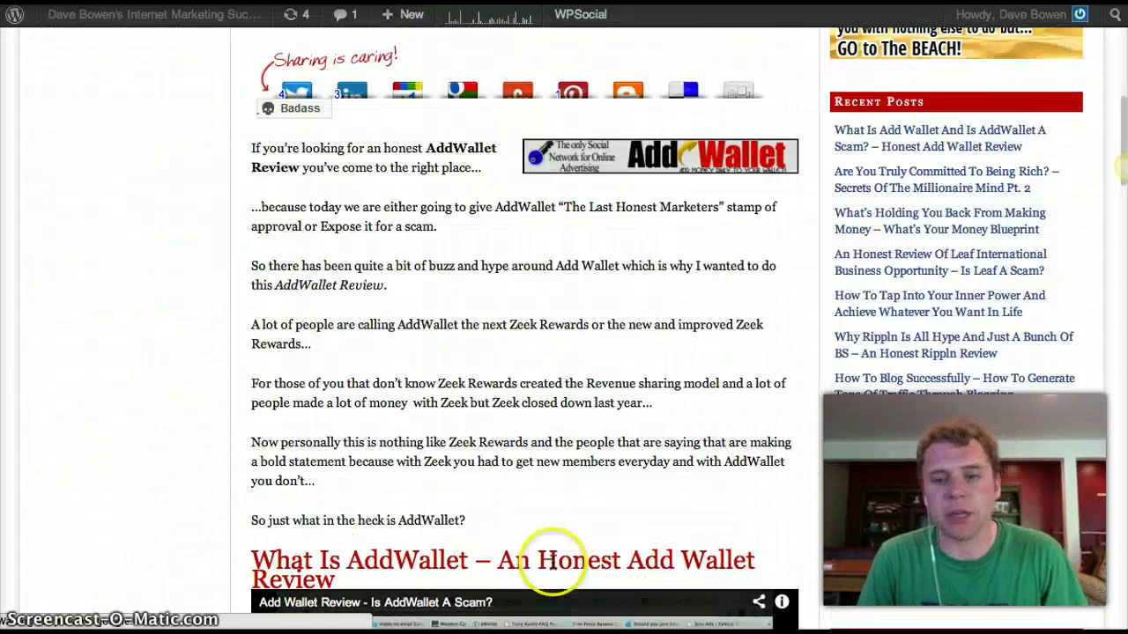
pyautogui.scroll(20, 537, 561)
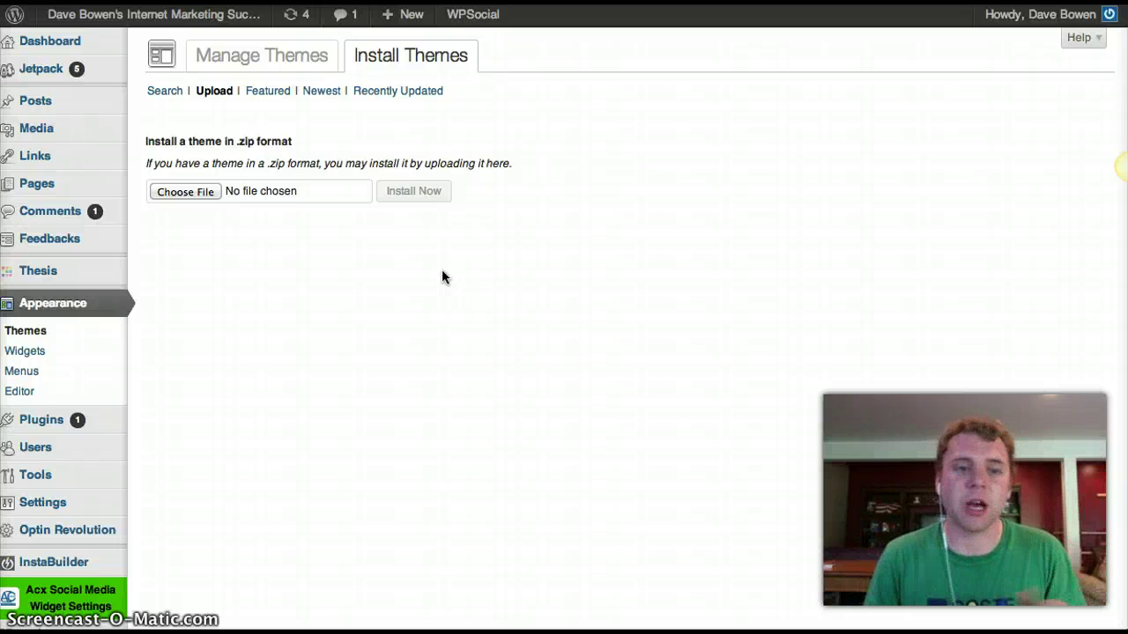
pyautogui.moveTo(5, 157)
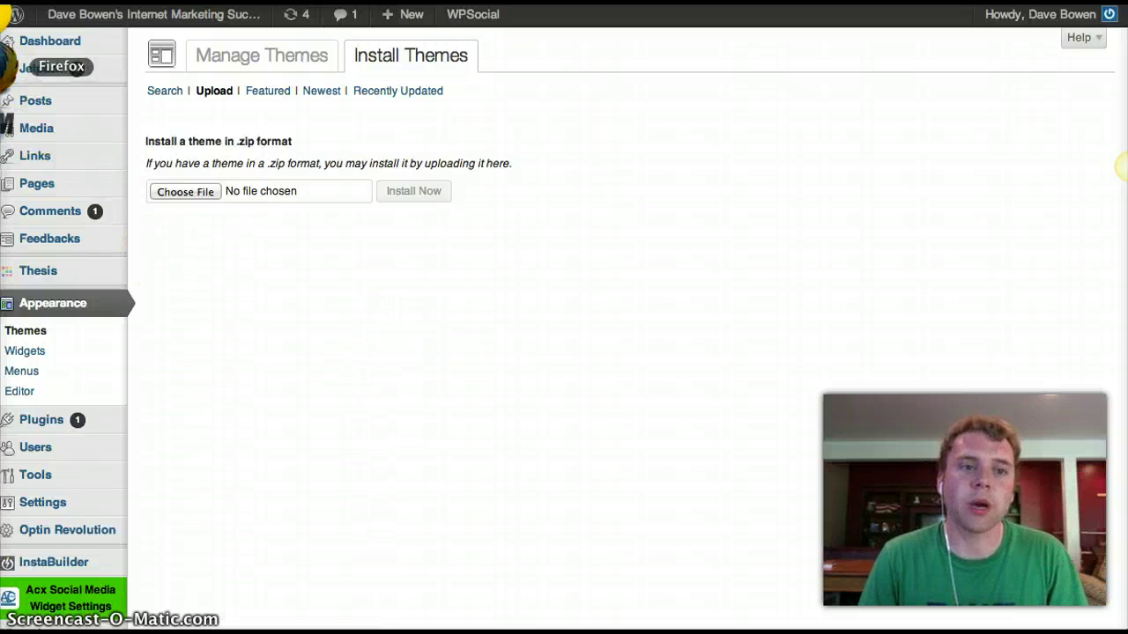
pyautogui.click(9, 66)
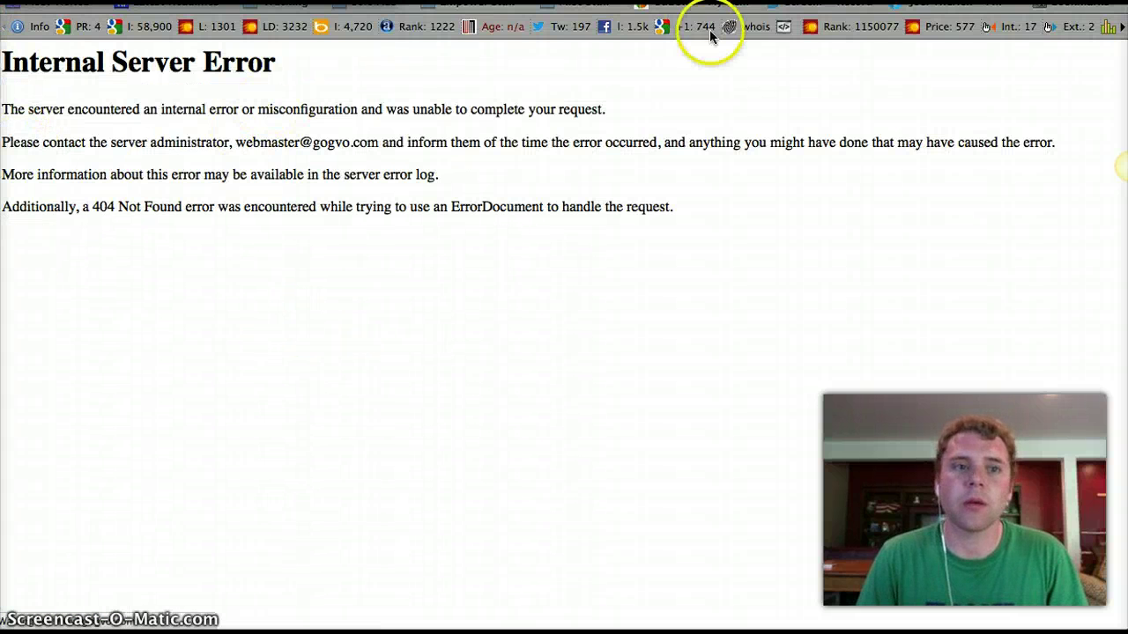
pyautogui.moveTo(3, 72)
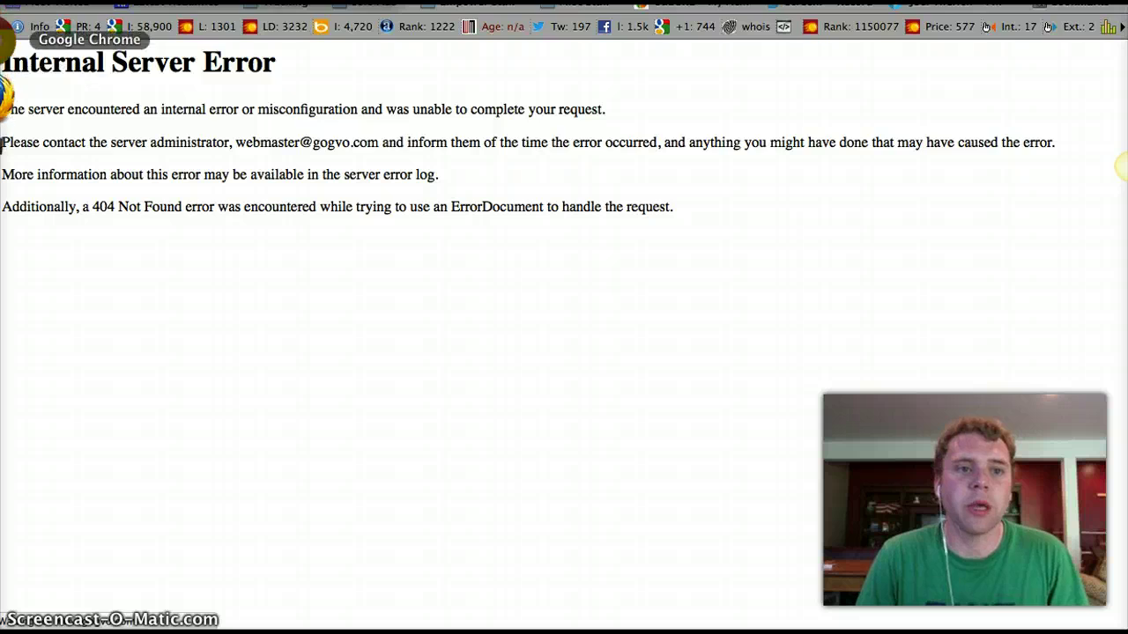
pyautogui.click(7, 38)
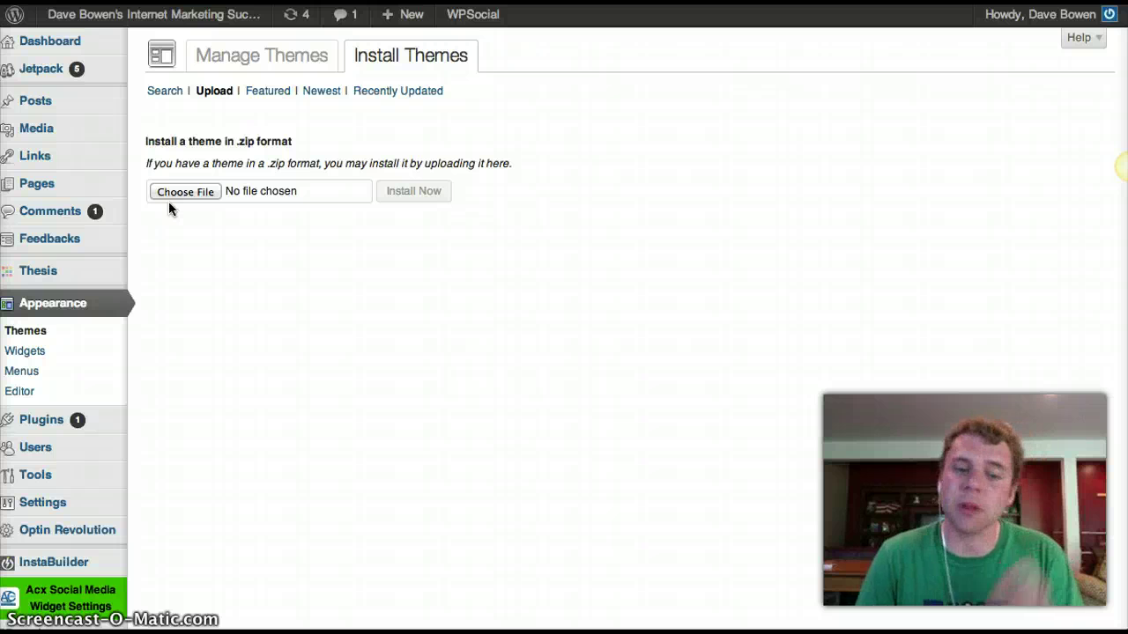
pyautogui.click(187, 188)
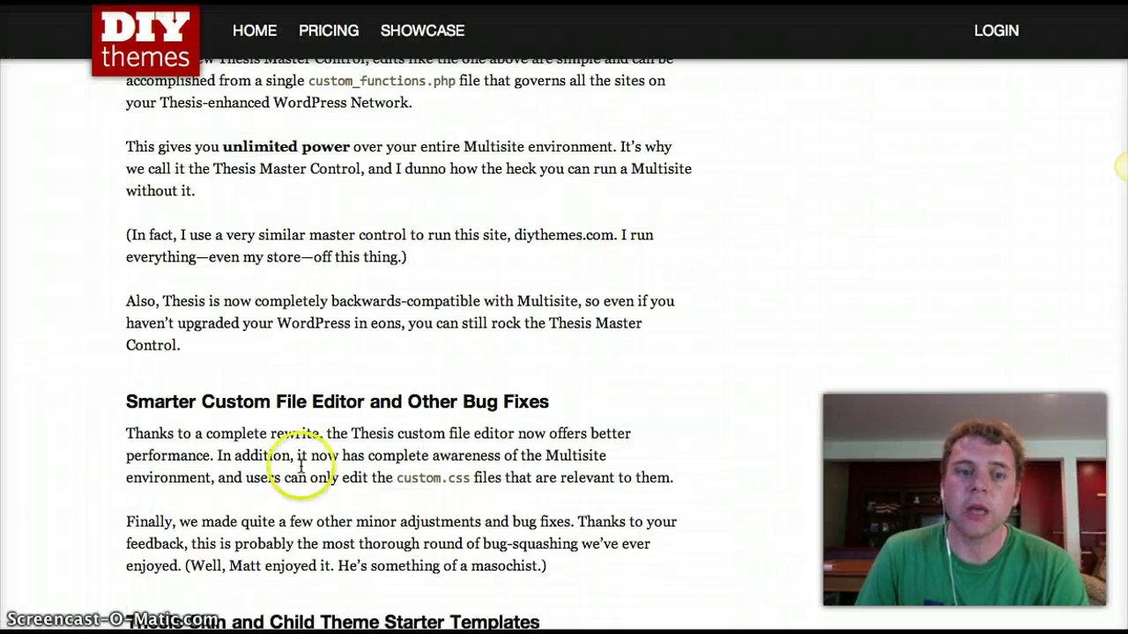
pyautogui.scroll(10, 290, 455)
pyautogui.scroll(-15, 293, 455)
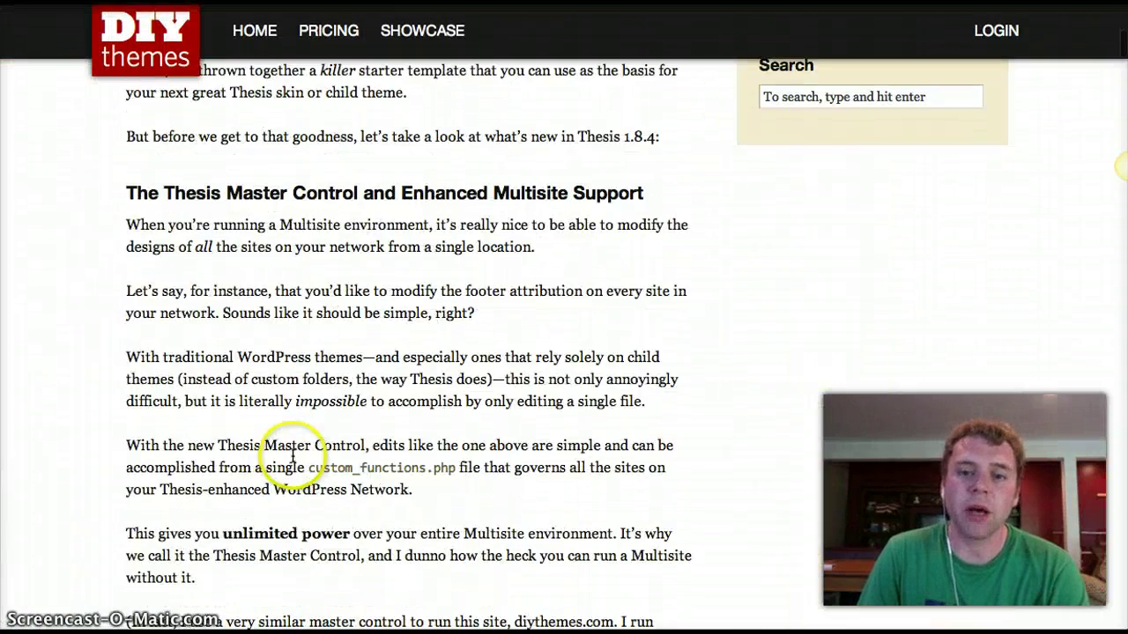
pyautogui.scroll(-12, 287, 461)
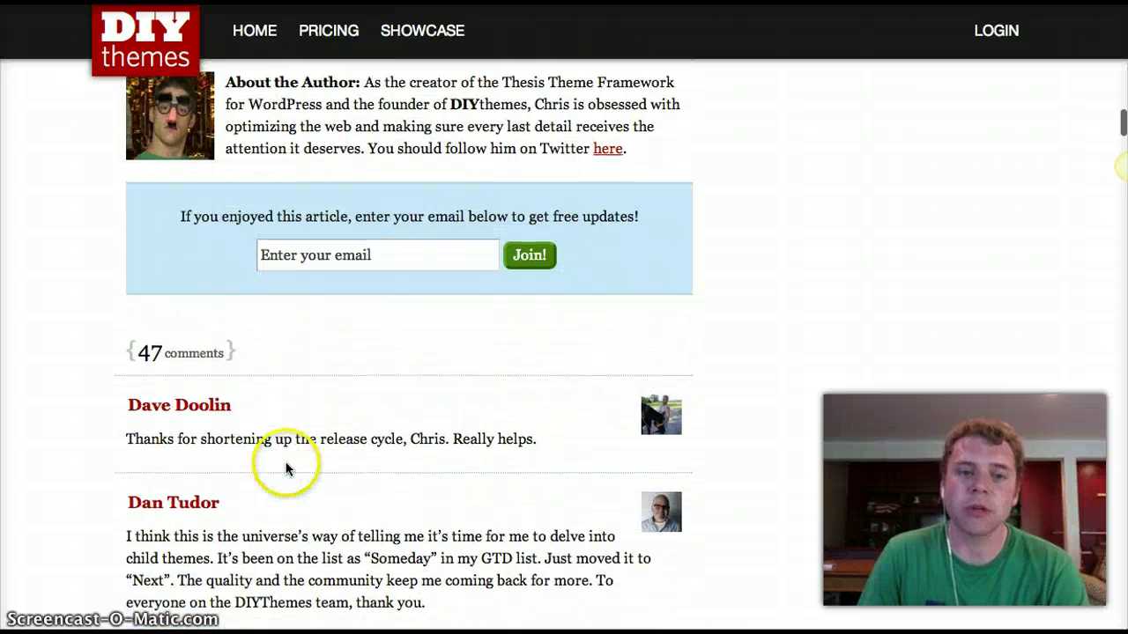
pyautogui.scroll(4, 284, 464)
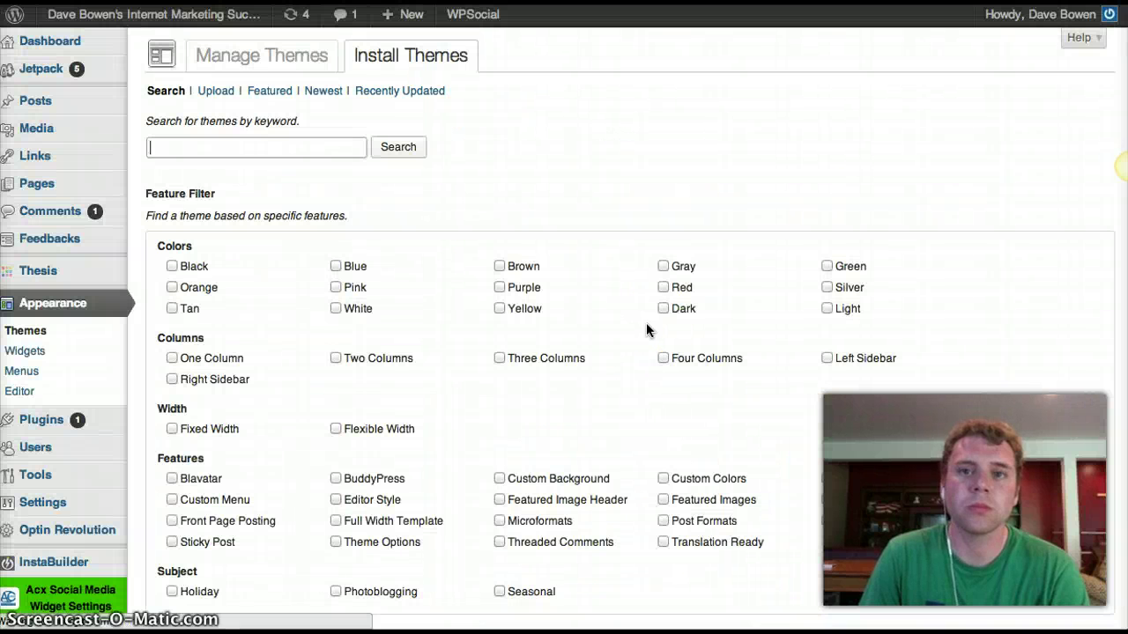
# - Browse to Documents > Vuze Downloads > thesis_185 > thesis_185.zip, then cancel the file picker
pyautogui.click(212, 94)
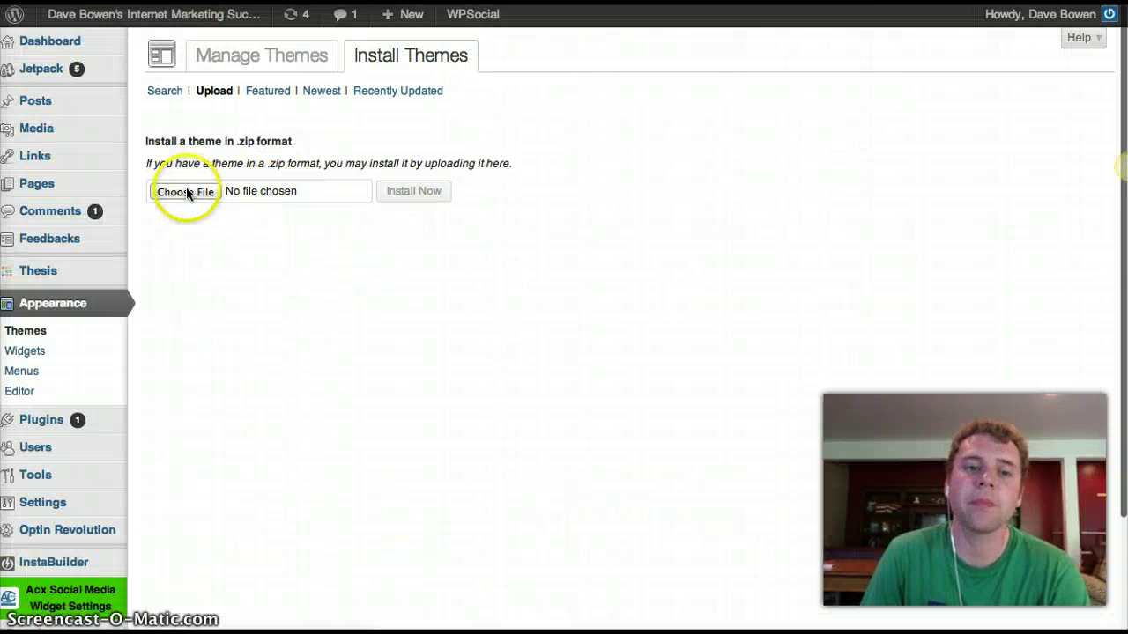
pyautogui.click(186, 192)
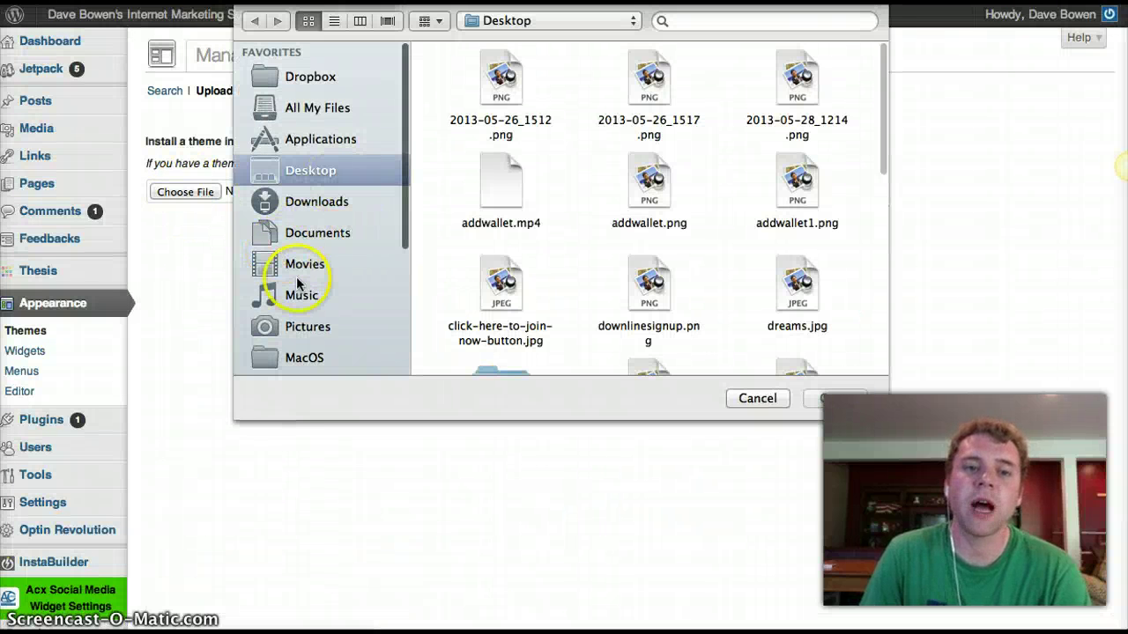
pyautogui.click(317, 234)
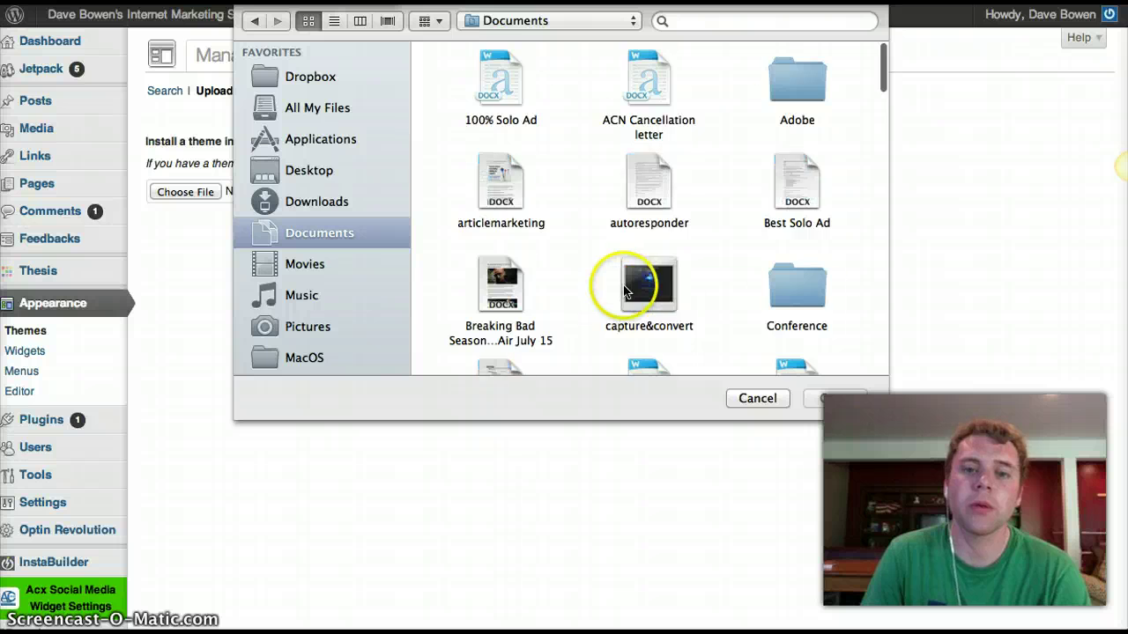
pyautogui.scroll(-10, 626, 290)
pyautogui.doubleClick(631, 202)
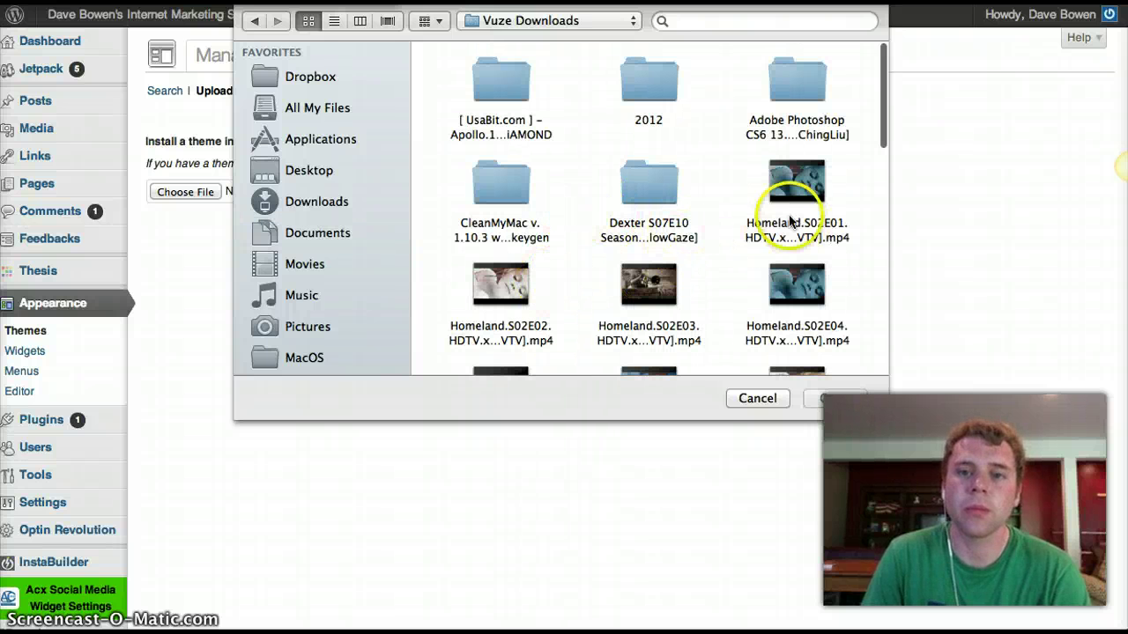
pyautogui.scroll(-10, 669, 265)
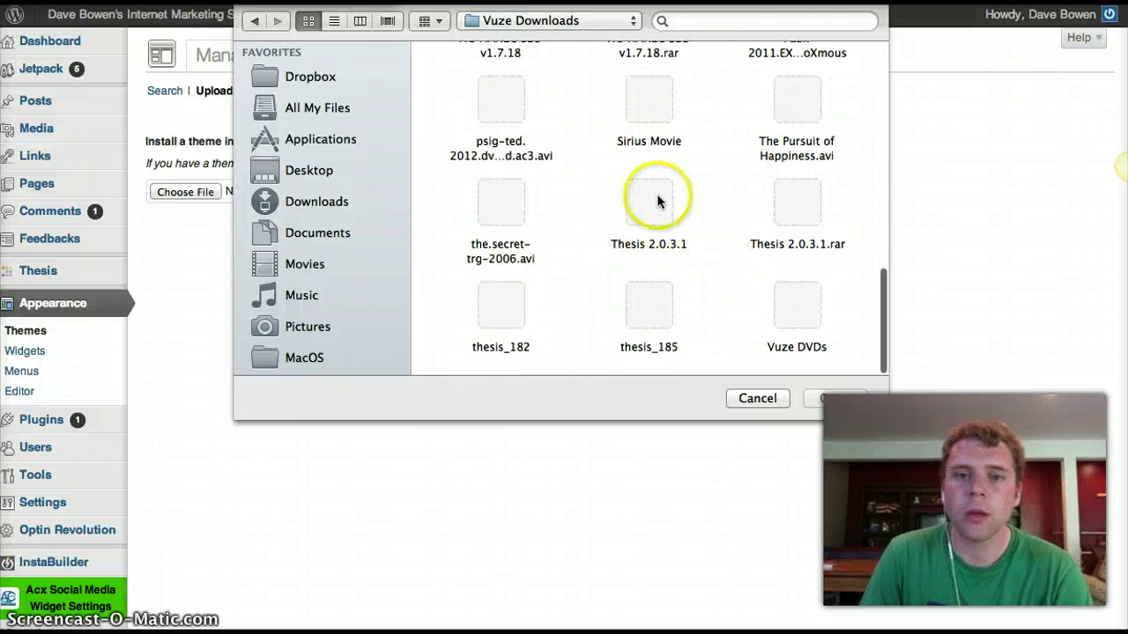
pyautogui.doubleClick(648, 304)
pyautogui.click(477, 122)
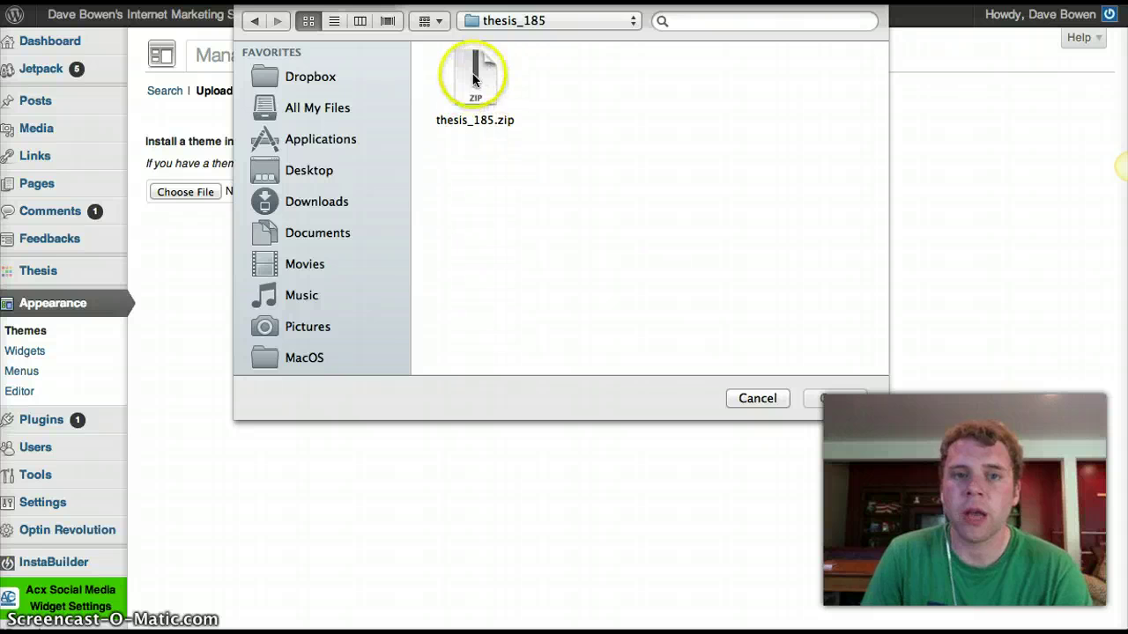
pyautogui.click(457, 128)
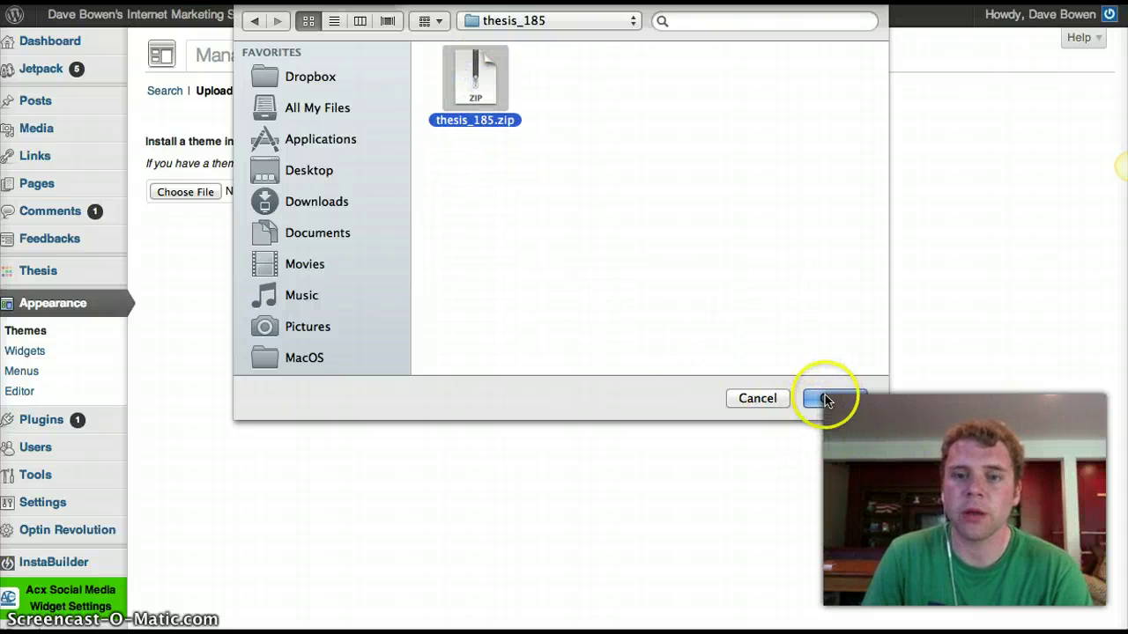
pyautogui.click(751, 399)
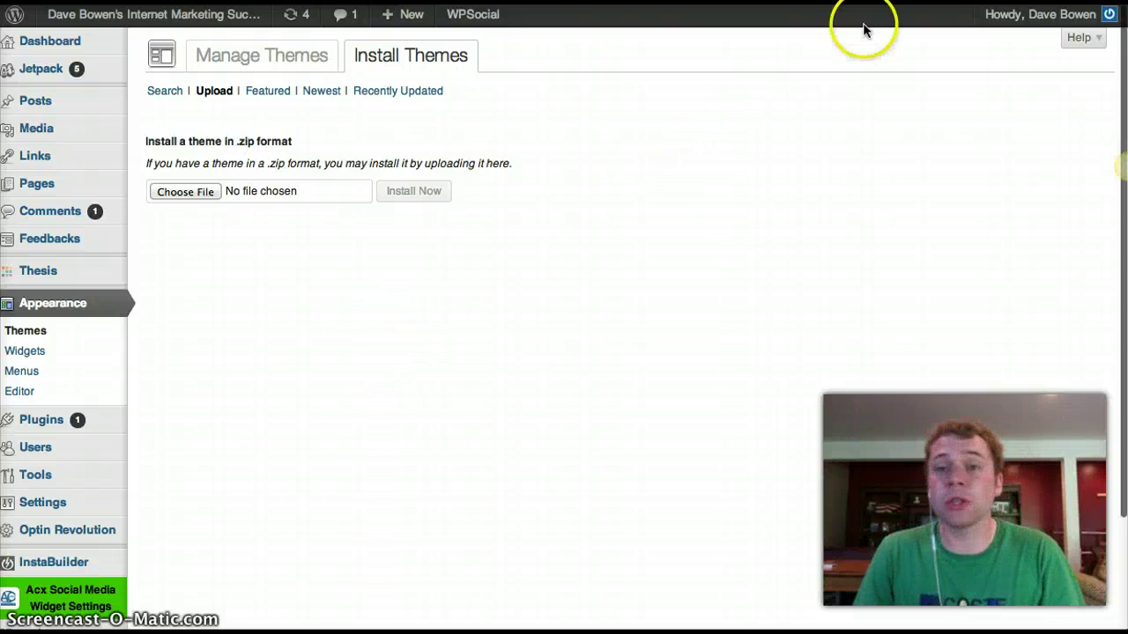
# - Switch to WPblogger's 'Free Thesis Skin: Network News' page
pyautogui.scroll(-2, 394, 211)
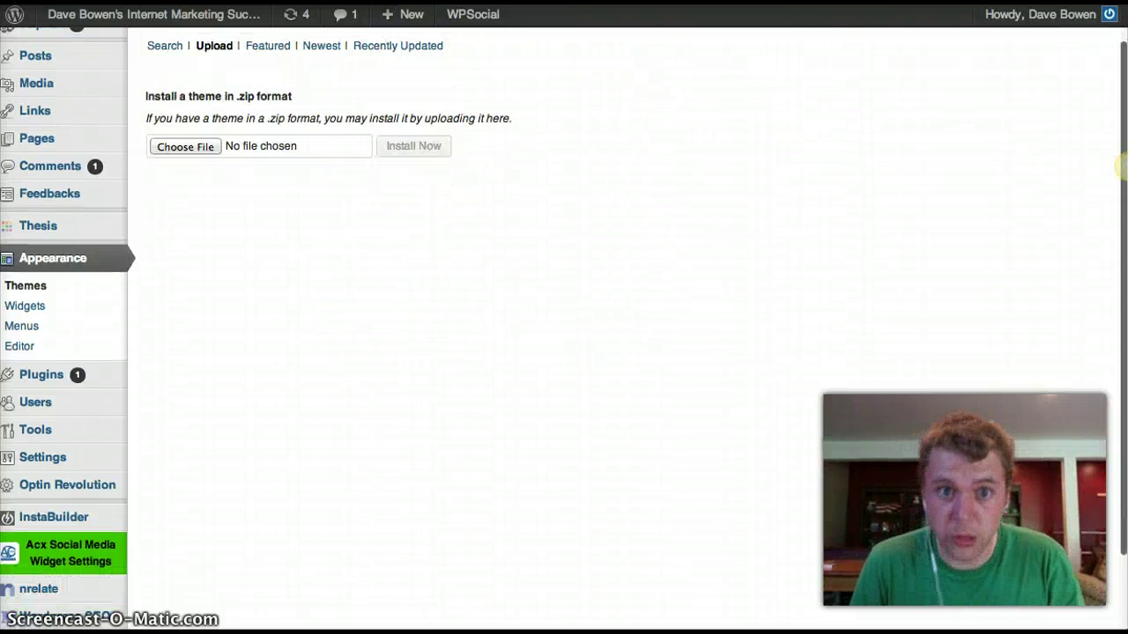
pyautogui.scroll(2, 395, 212)
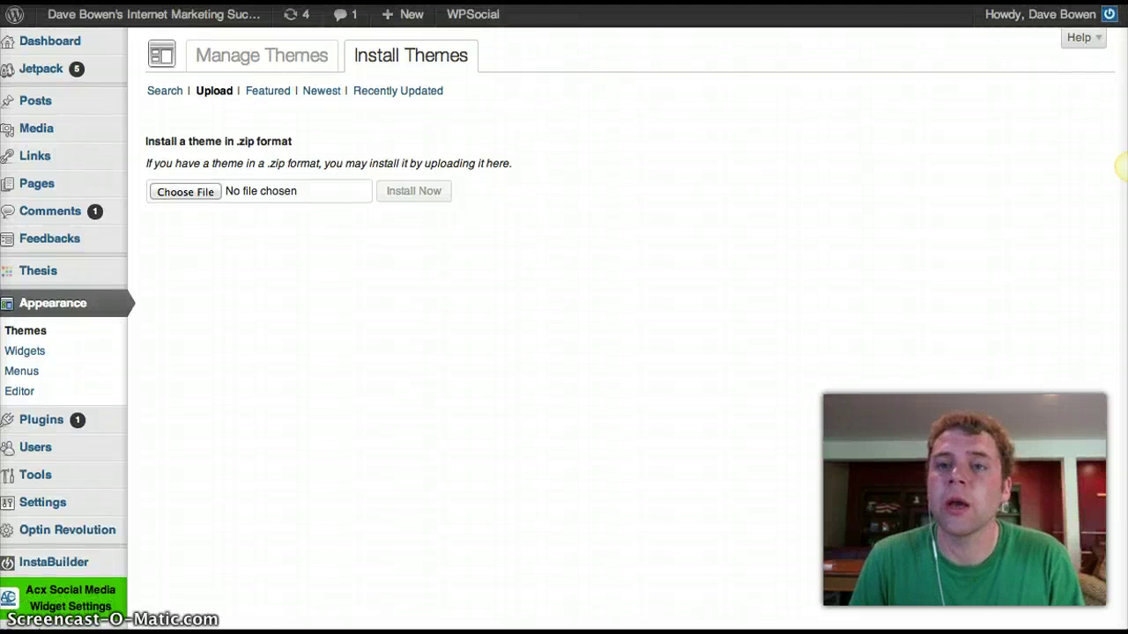
pyautogui.click(928, 4)
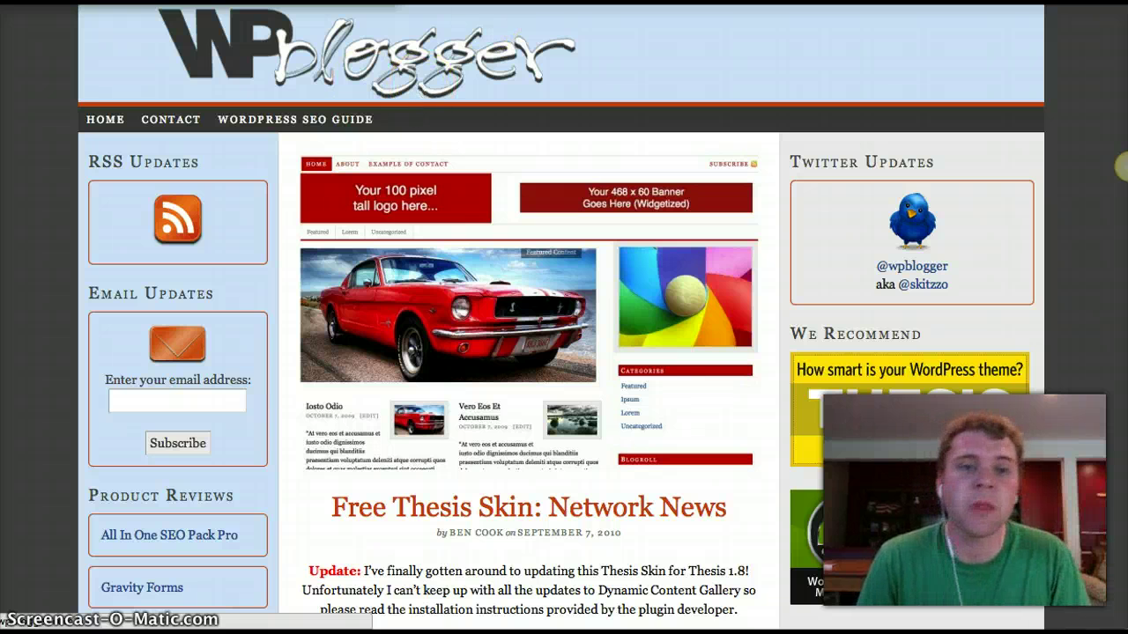
# - Look over the page's download form, focusing its Name and Email fields
pyautogui.scroll(-15, 537, 239)
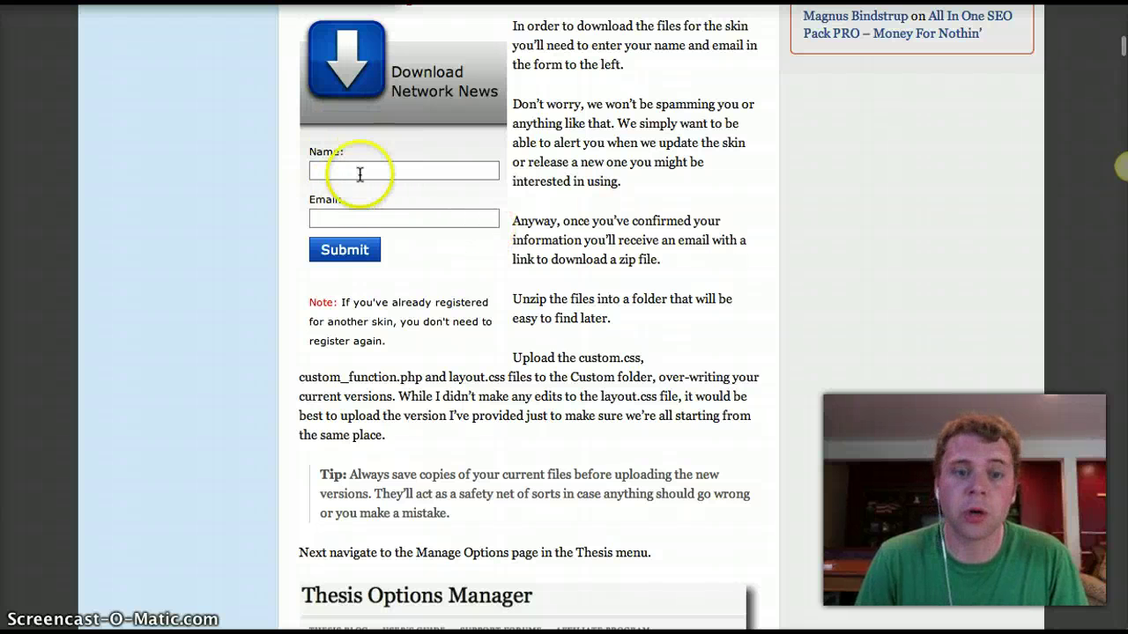
pyautogui.click(322, 170)
pyautogui.click(322, 218)
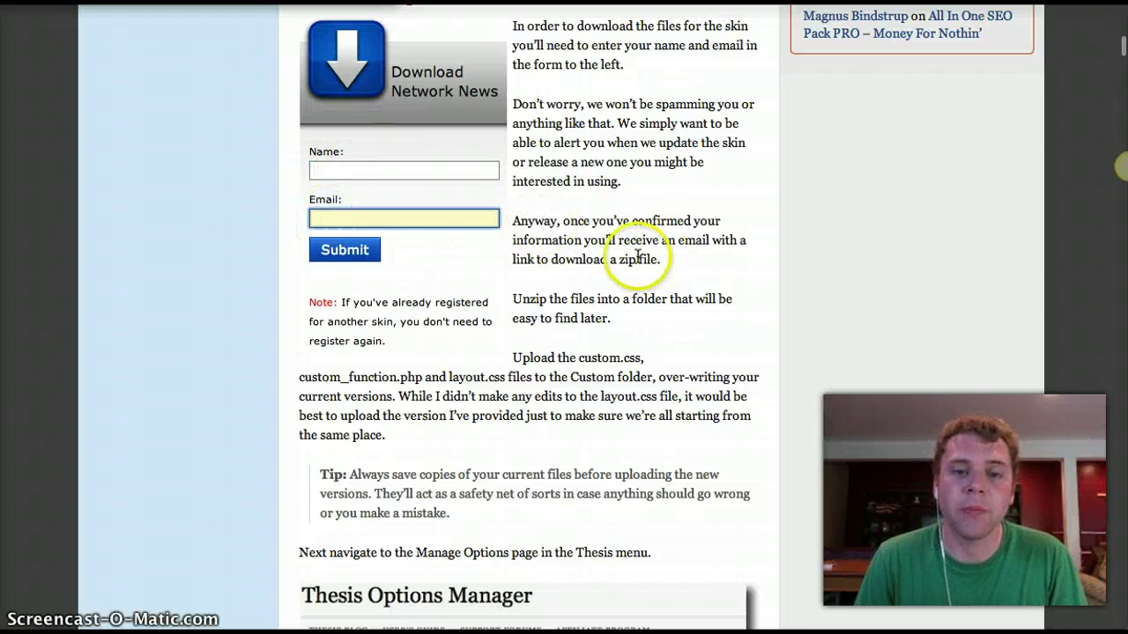
pyautogui.scroll(-15, 629, 254)
pyautogui.scroll(20, 617, 251)
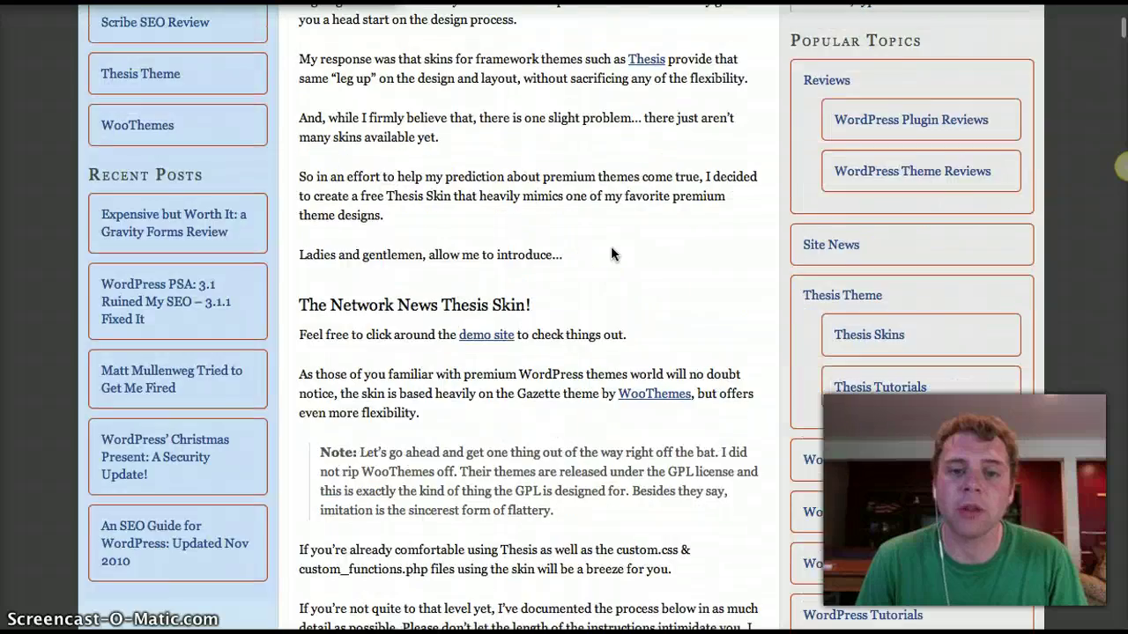
pyautogui.scroll(6, 611, 245)
pyautogui.scroll(-15, 611, 246)
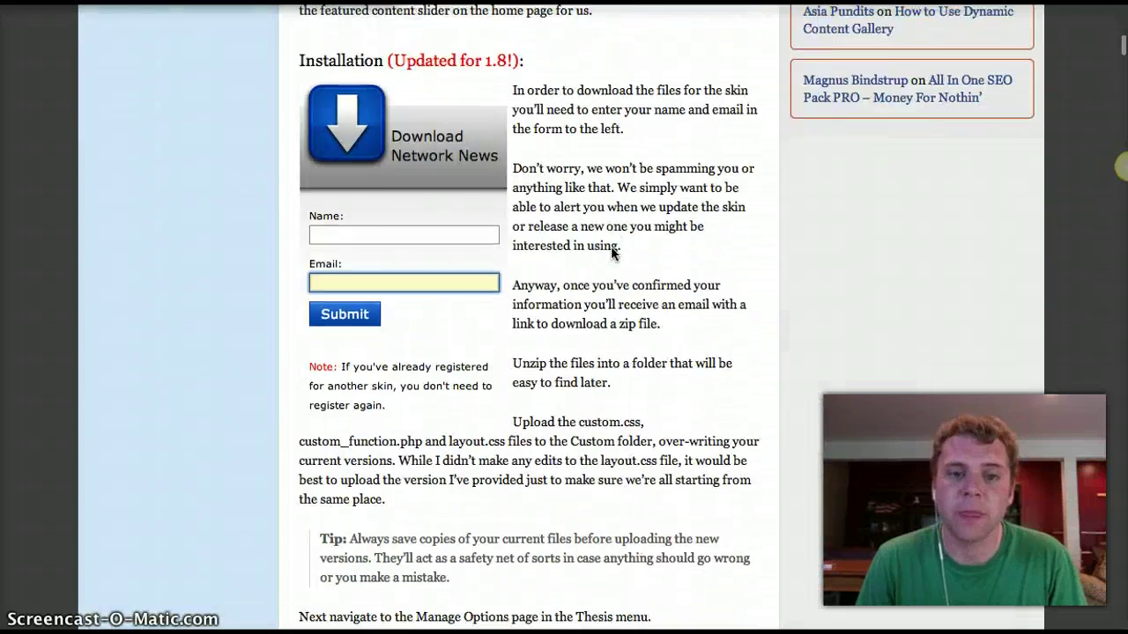
pyautogui.scroll(15, 614, 251)
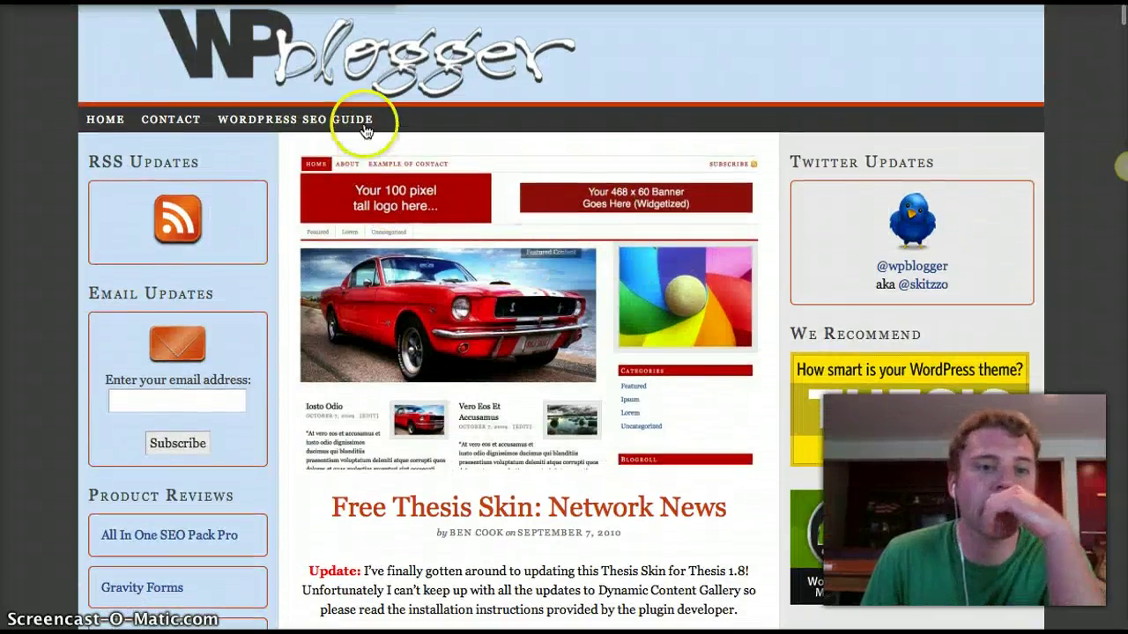
pyautogui.scroll(-6, 573, 335)
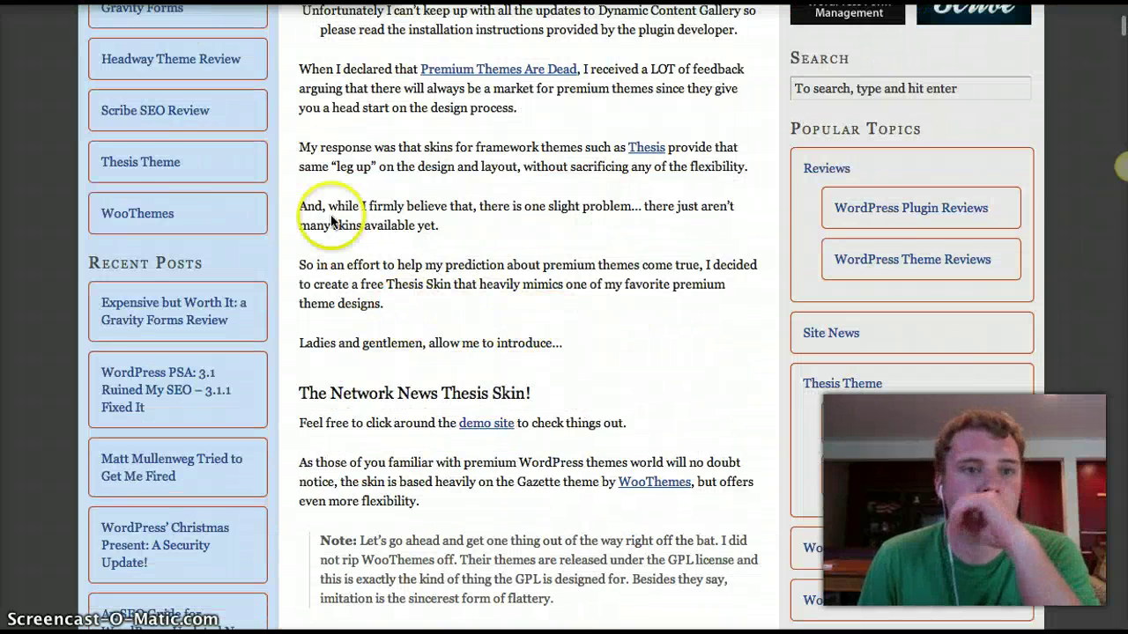
pyautogui.scroll(1, 168, 195)
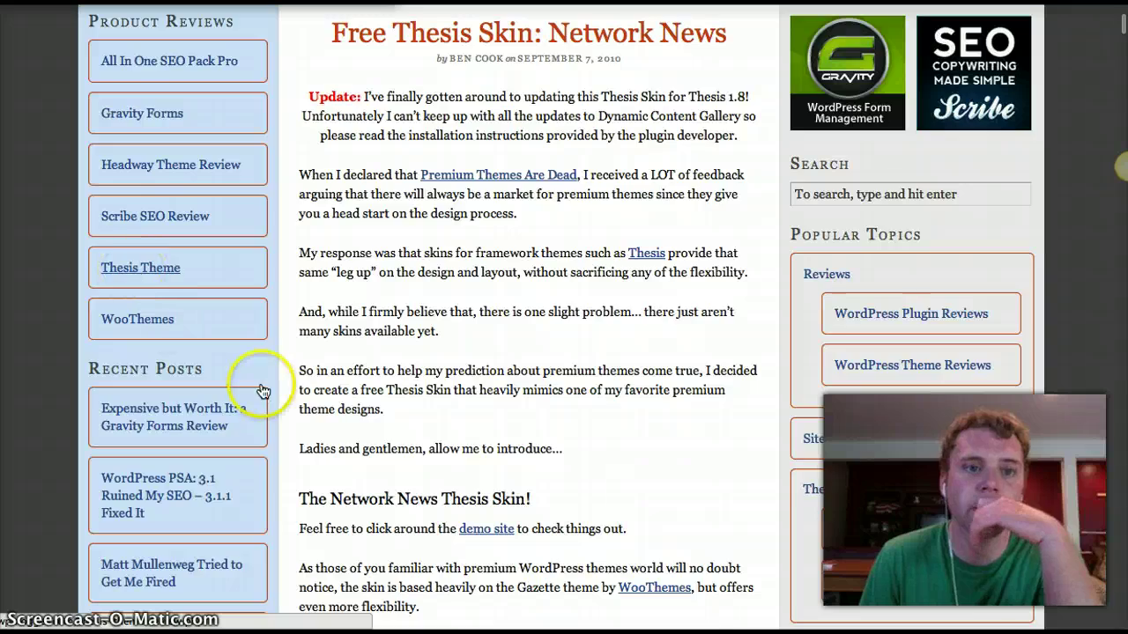
pyautogui.scroll(-5, 260, 390)
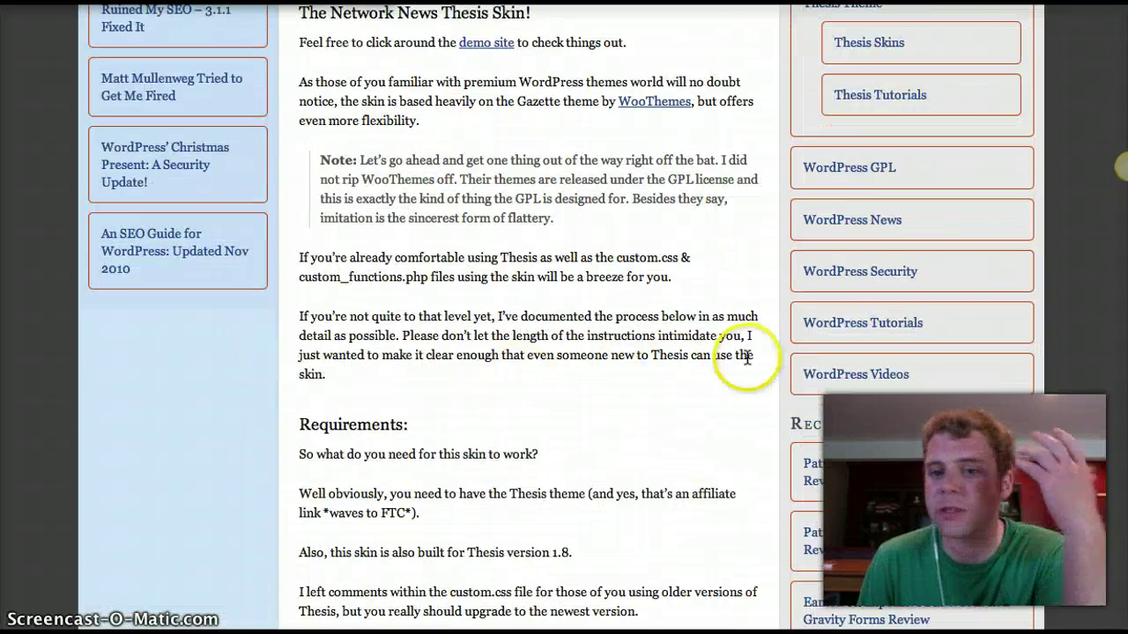
pyautogui.scroll(-2, 727, 368)
pyautogui.scroll(2, 727, 369)
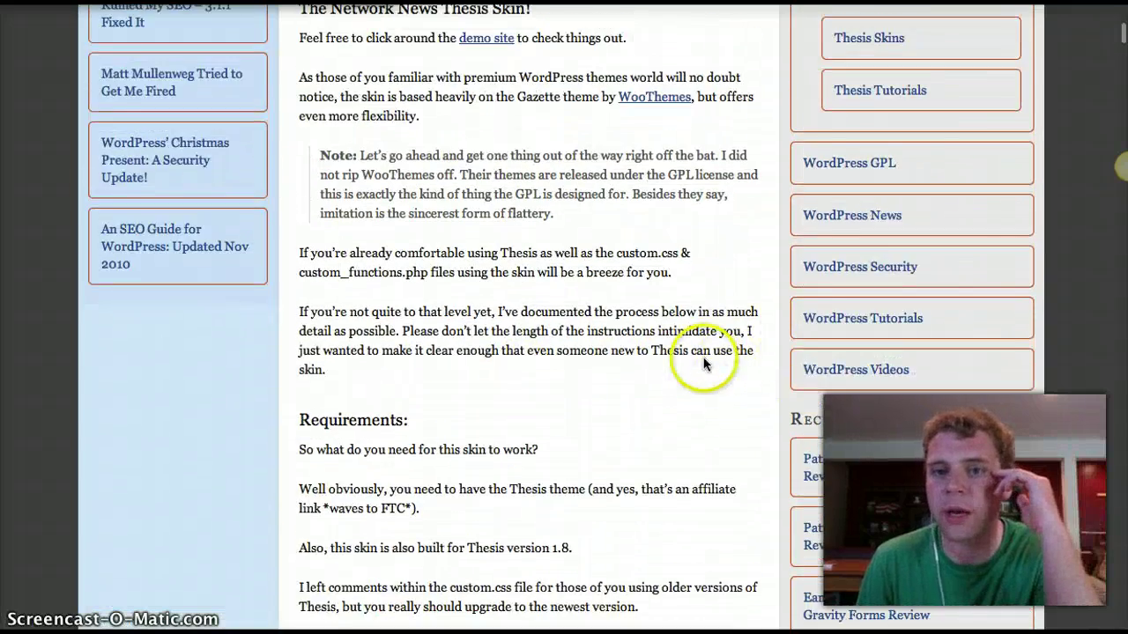
pyautogui.scroll(3, 712, 365)
# - Open the Thesis Skins category archive and browse its posts
pyautogui.click(870, 317)
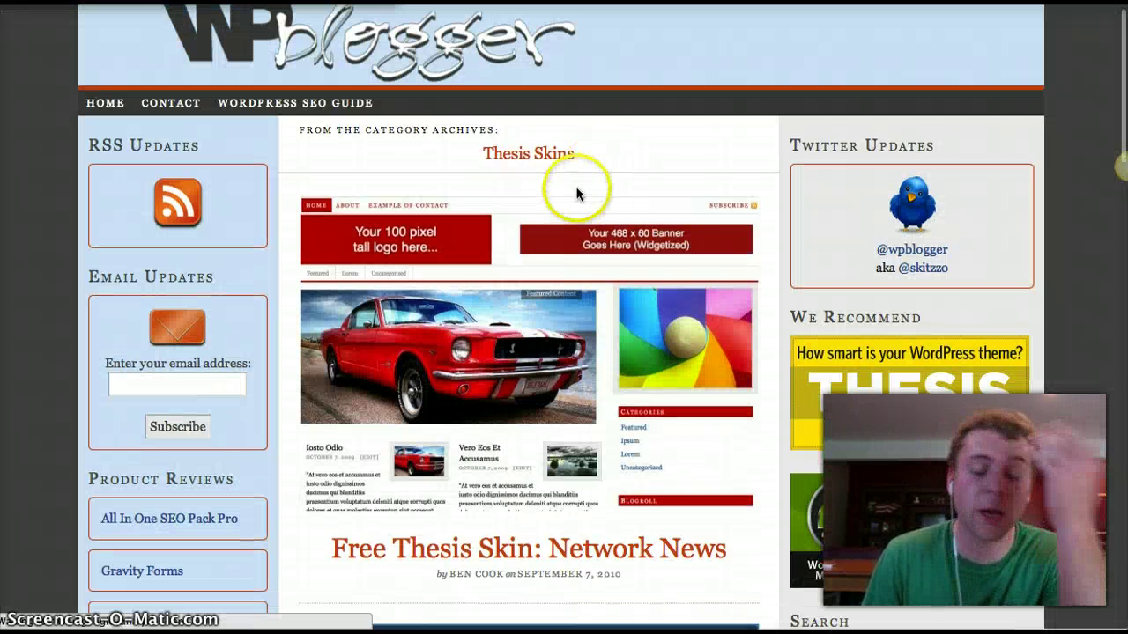
pyautogui.scroll(-10, 432, 382)
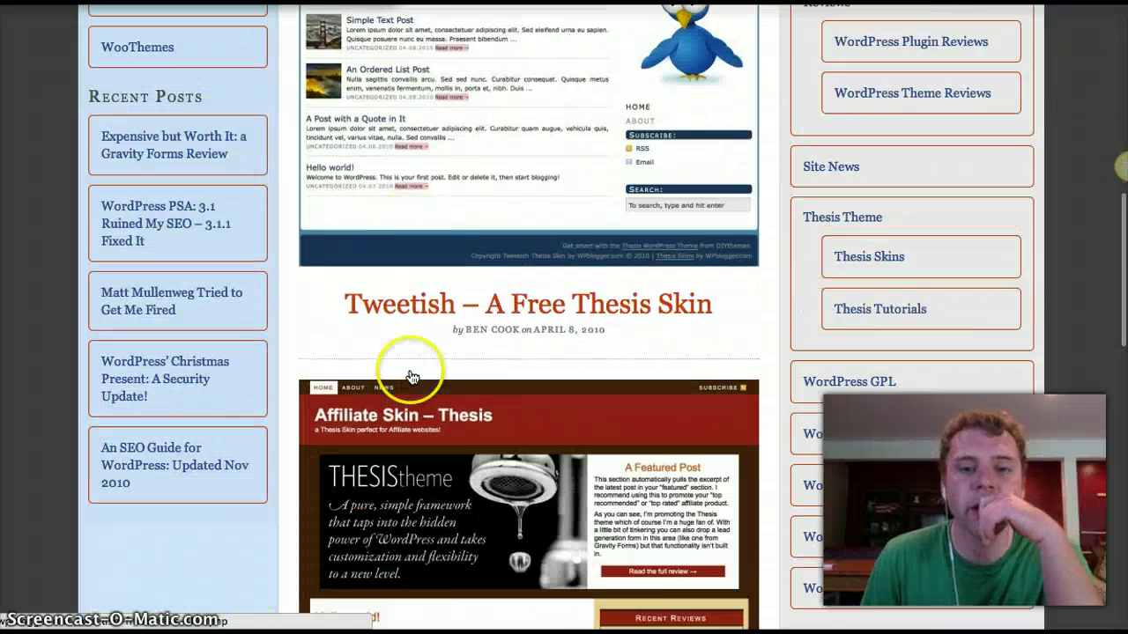
pyautogui.scroll(-9, 414, 334)
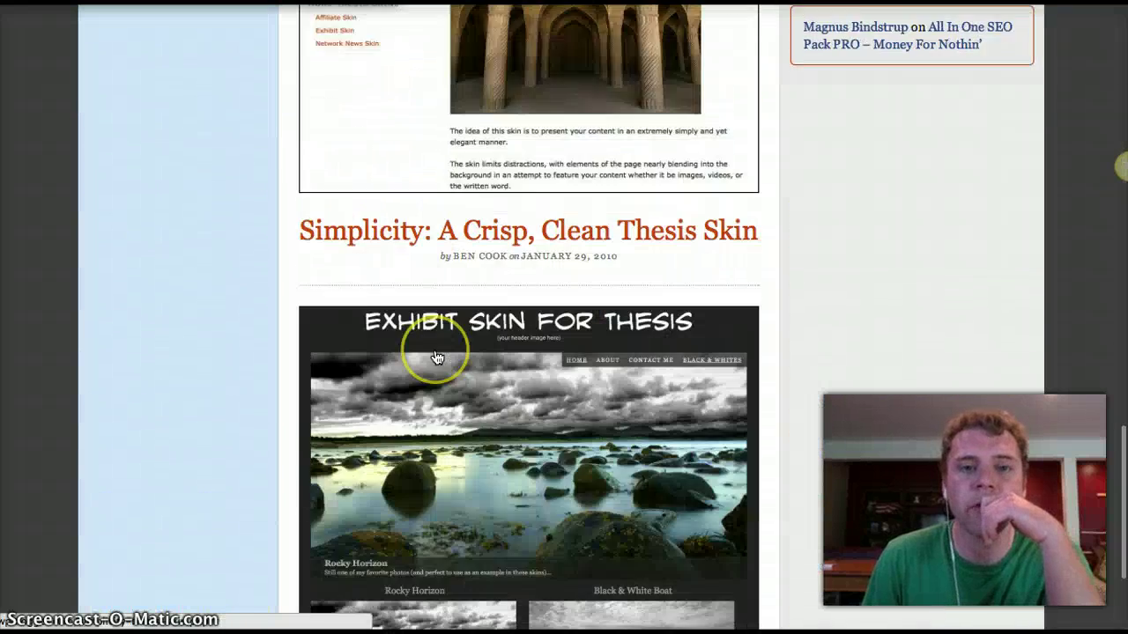
pyautogui.scroll(8, 437, 356)
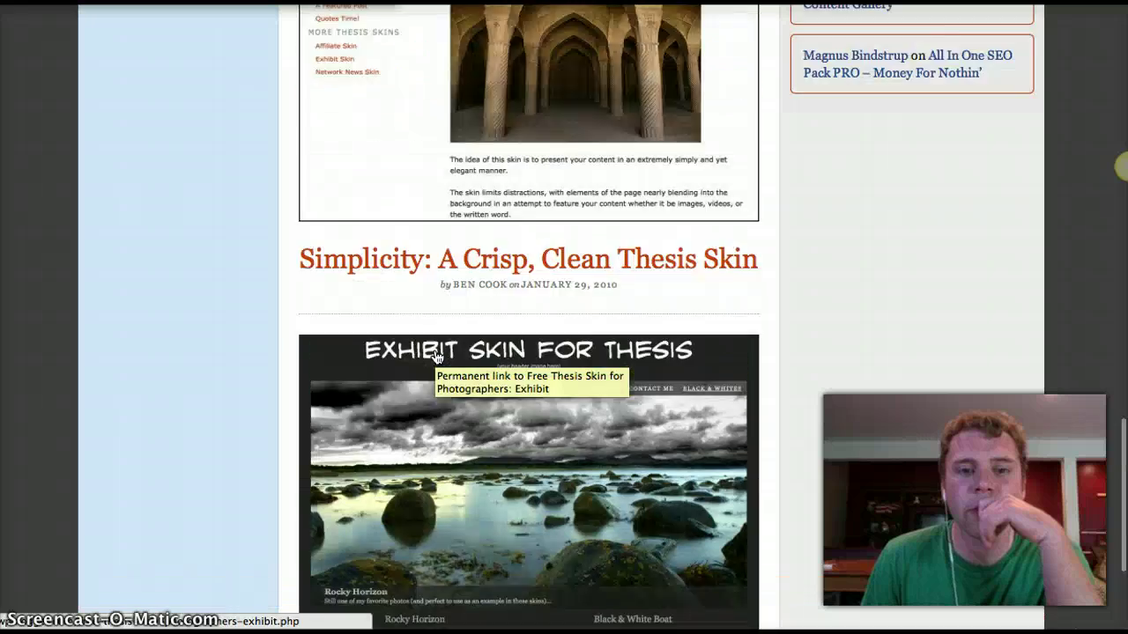
pyautogui.scroll(10, 436, 357)
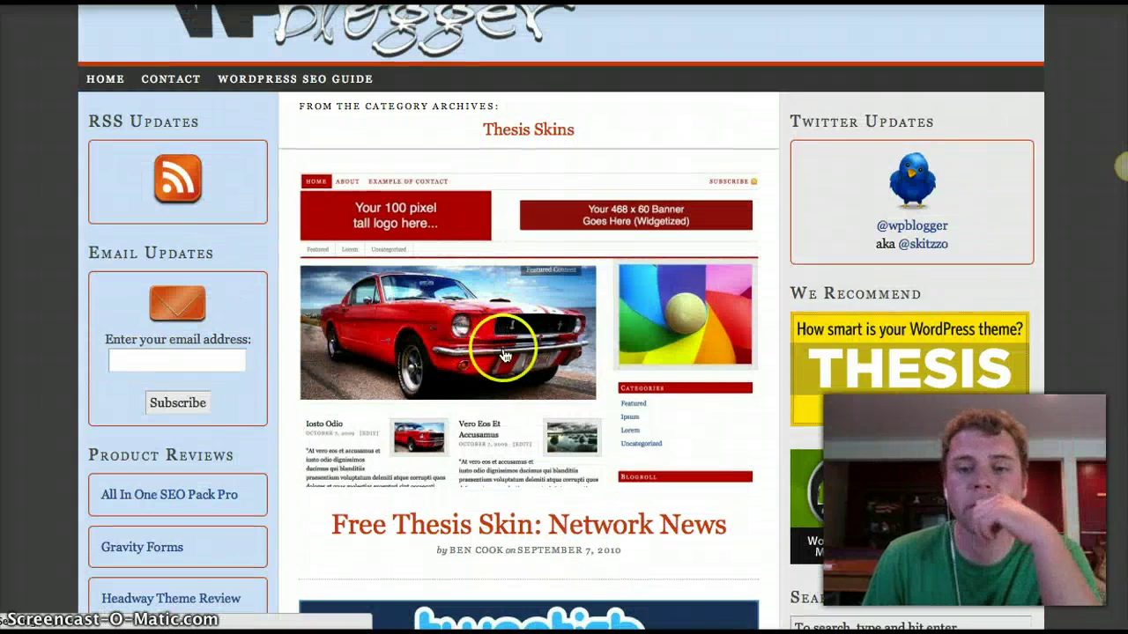
# - Open the Free Thesis Skin: Network News post and read its requirements and installation notes
pyautogui.click(460, 309)
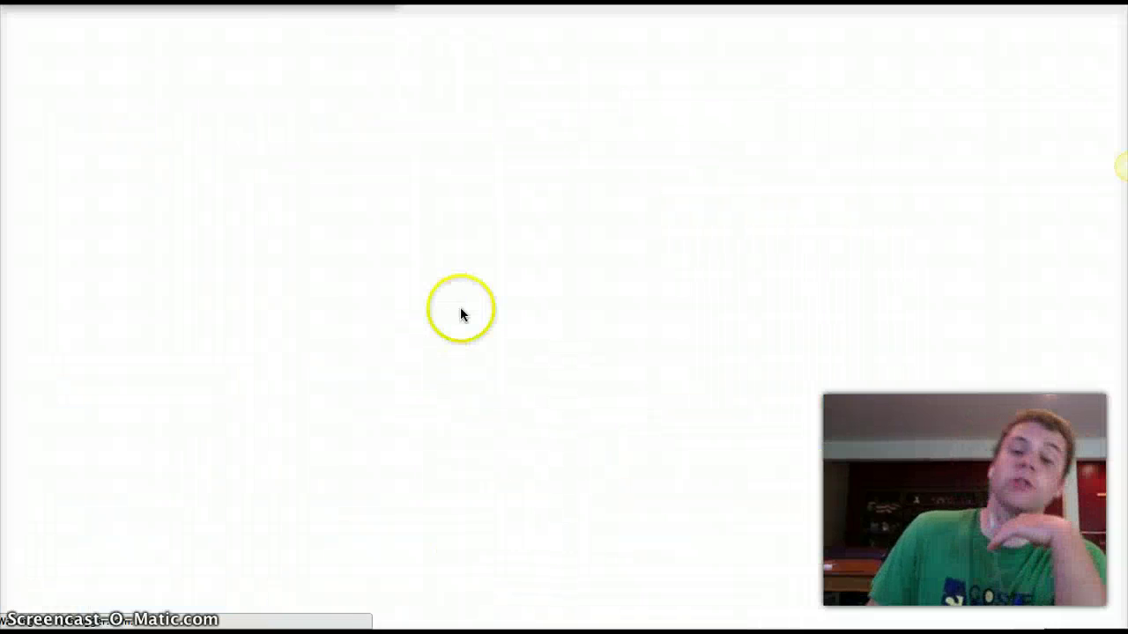
pyautogui.scroll(-15, 440, 414)
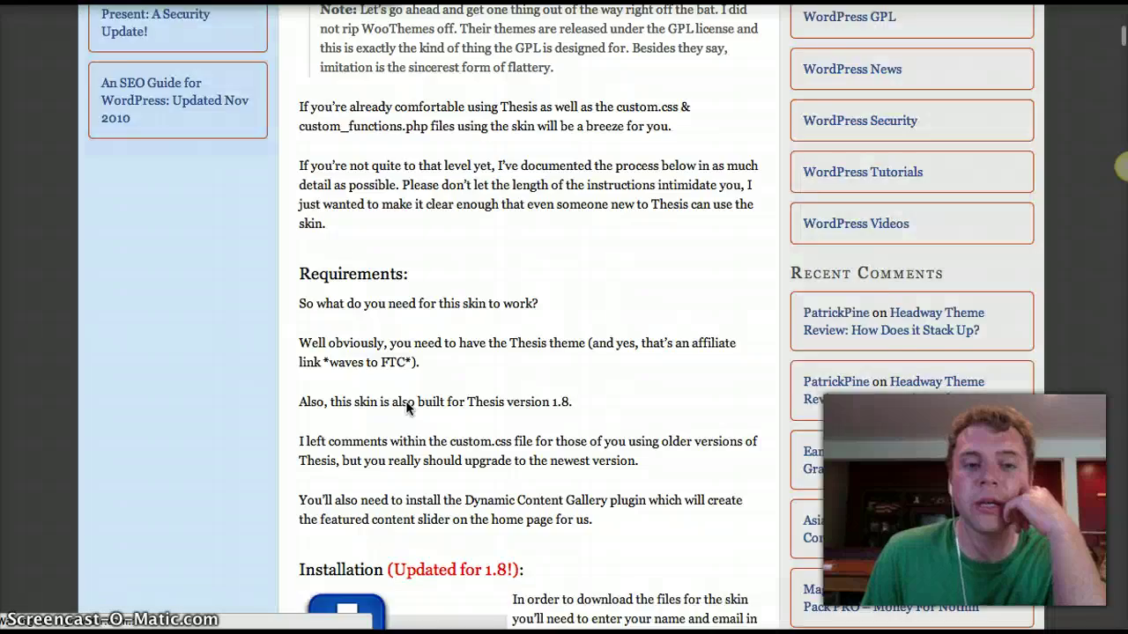
pyautogui.scroll(5, 407, 405)
pyautogui.scroll(-13, 407, 401)
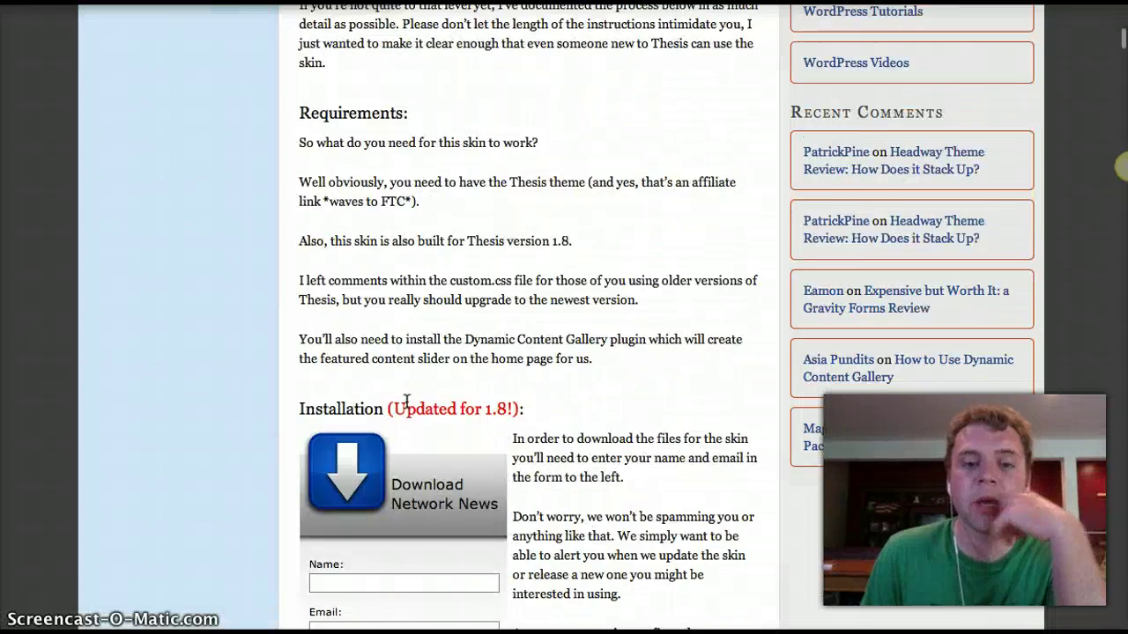
pyautogui.scroll(5, 407, 401)
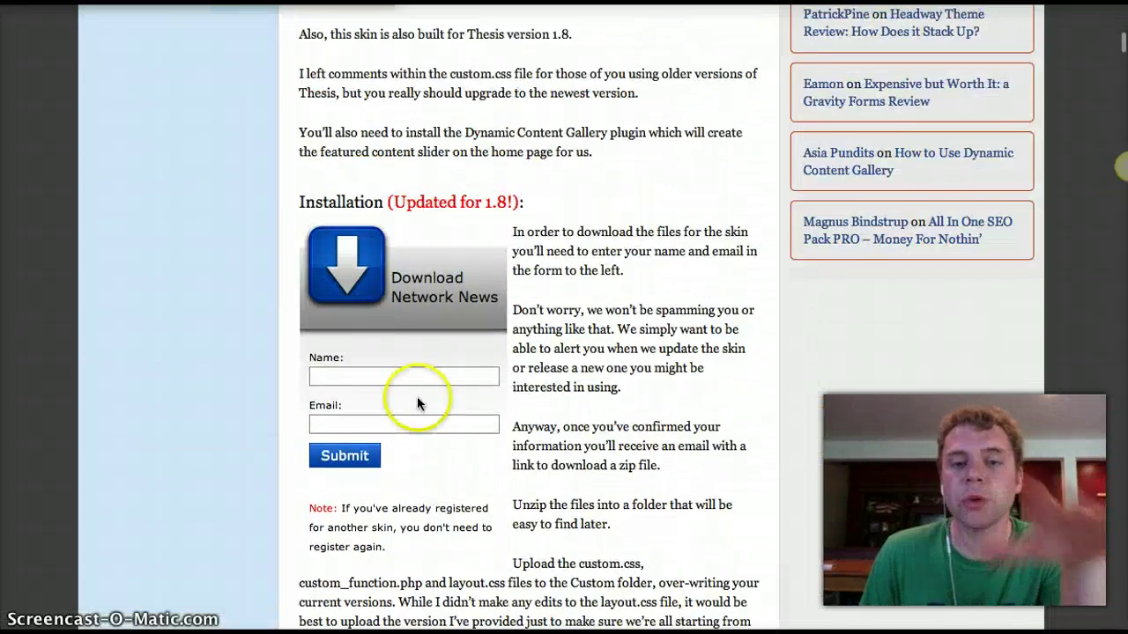
pyautogui.scroll(6, 417, 403)
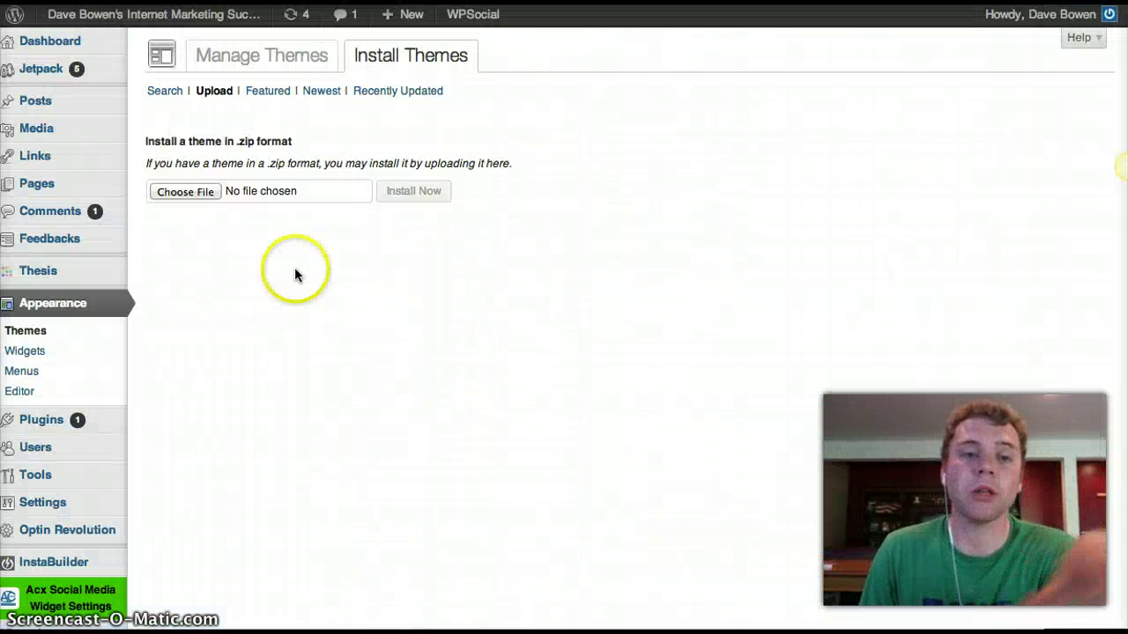
# - Browse Thesis Site Options, Design Options and Custom File Editor, ending at Manage Options
pyautogui.moveTo(40, 271)
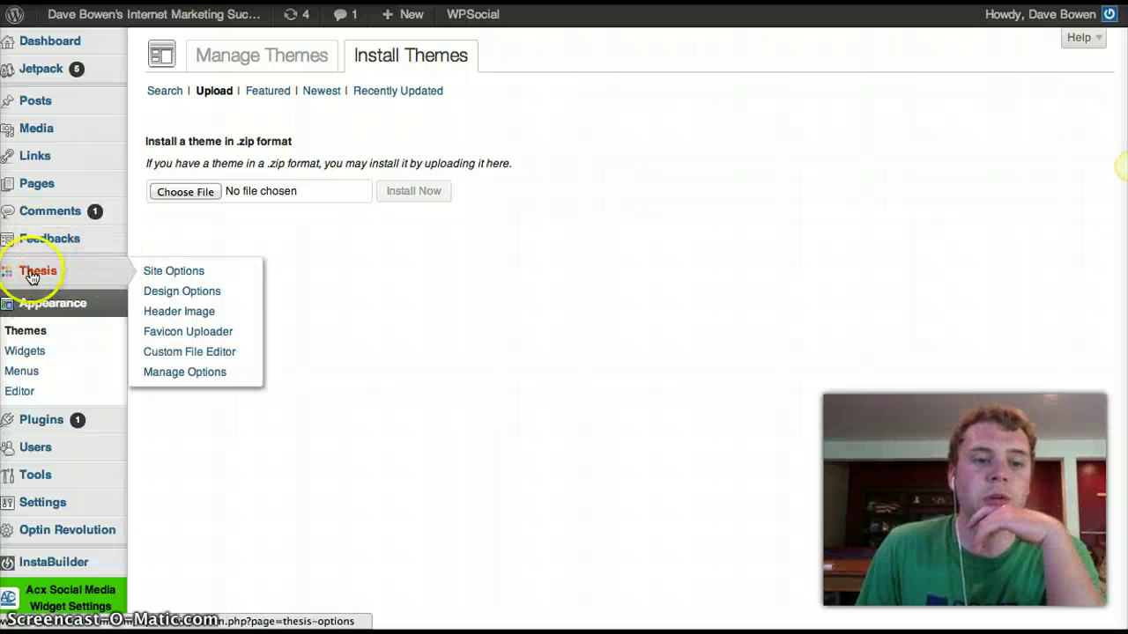
pyautogui.click(170, 275)
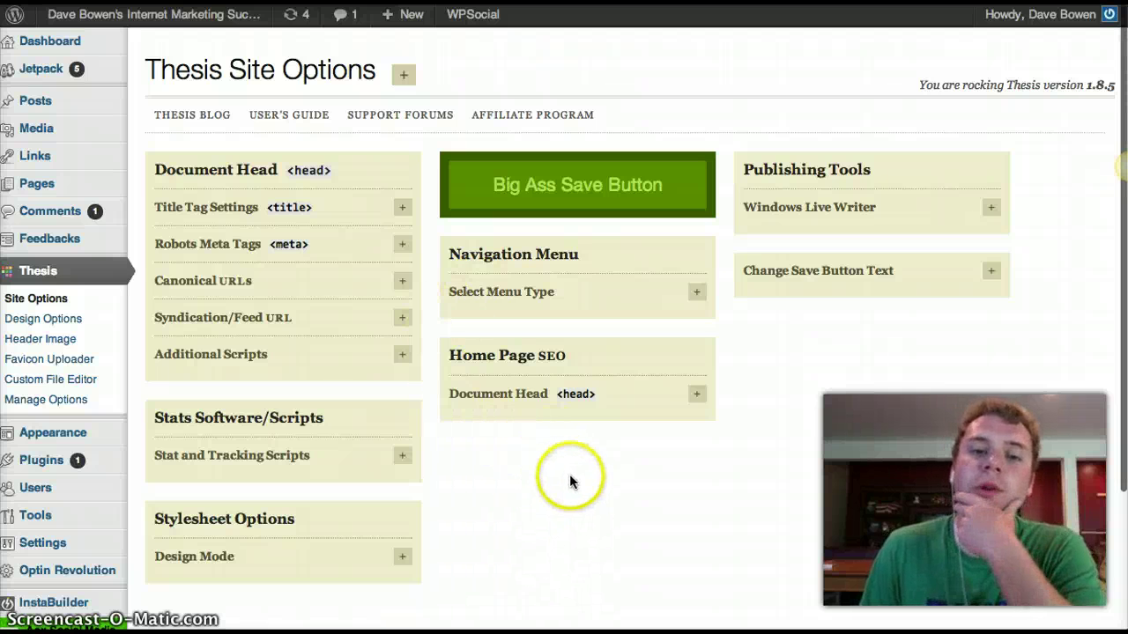
pyautogui.scroll(-1, 412, 228)
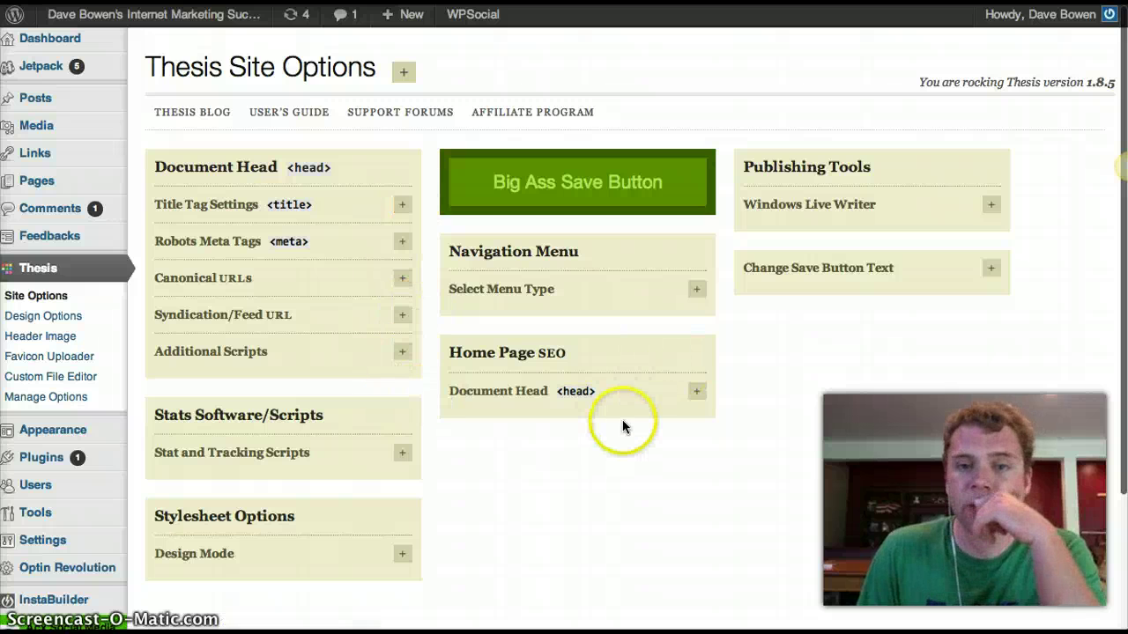
pyautogui.scroll(-5, 622, 426)
pyautogui.scroll(5, 620, 423)
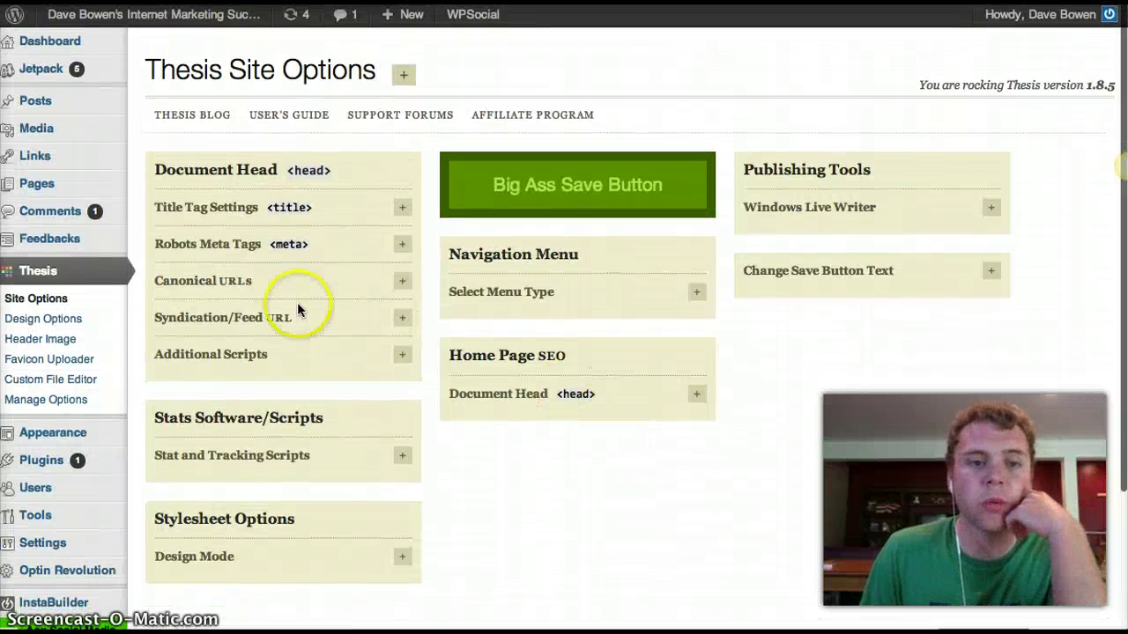
pyautogui.click(41, 321)
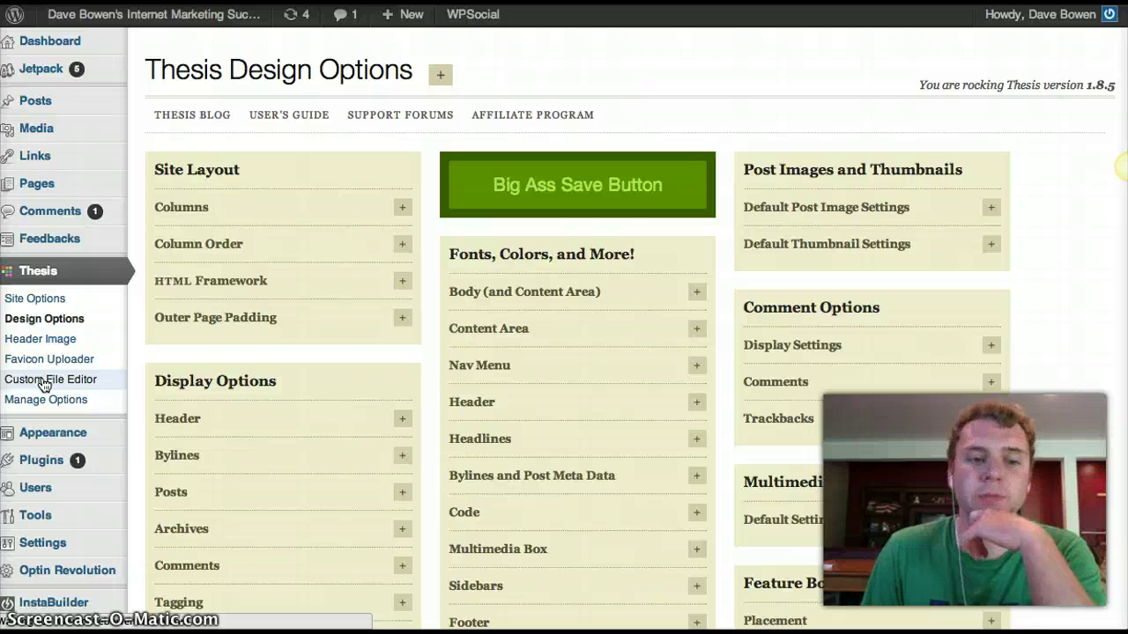
pyautogui.click(44, 382)
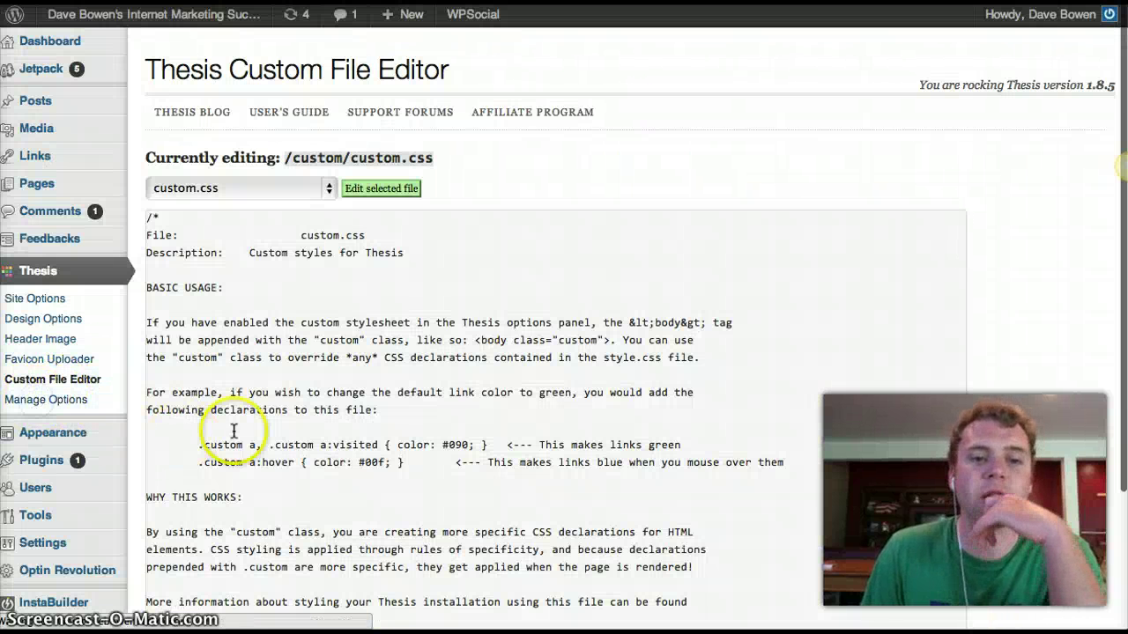
pyautogui.click(18, 448)
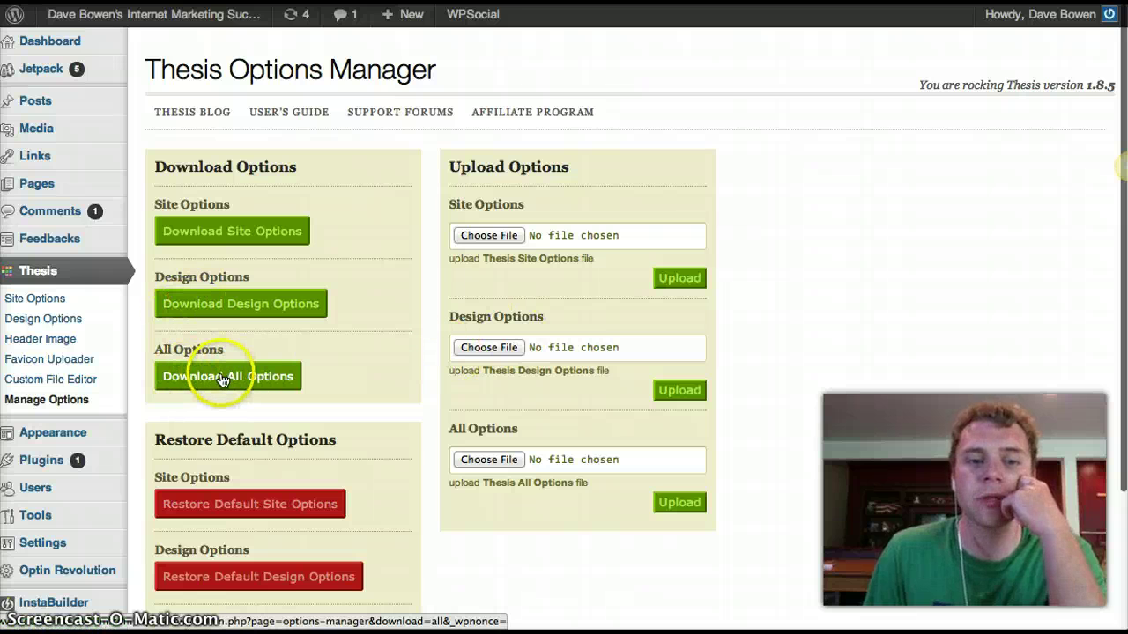
pyautogui.scroll(-3, 247, 361)
pyautogui.scroll(3, 244, 342)
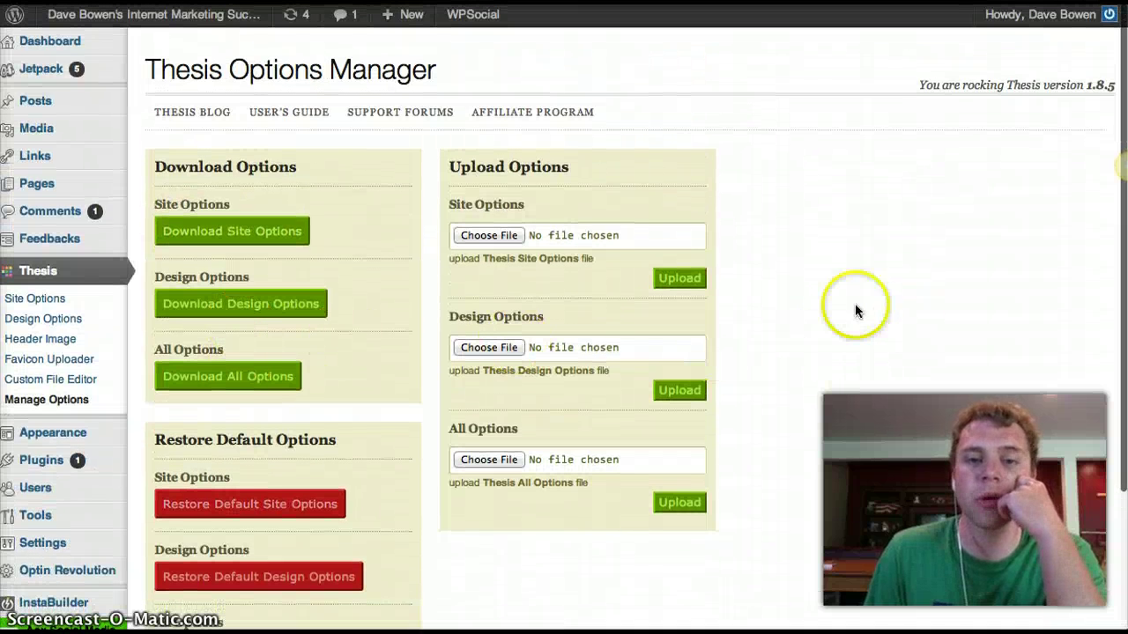
pyautogui.scroll(-3, 809, 377)
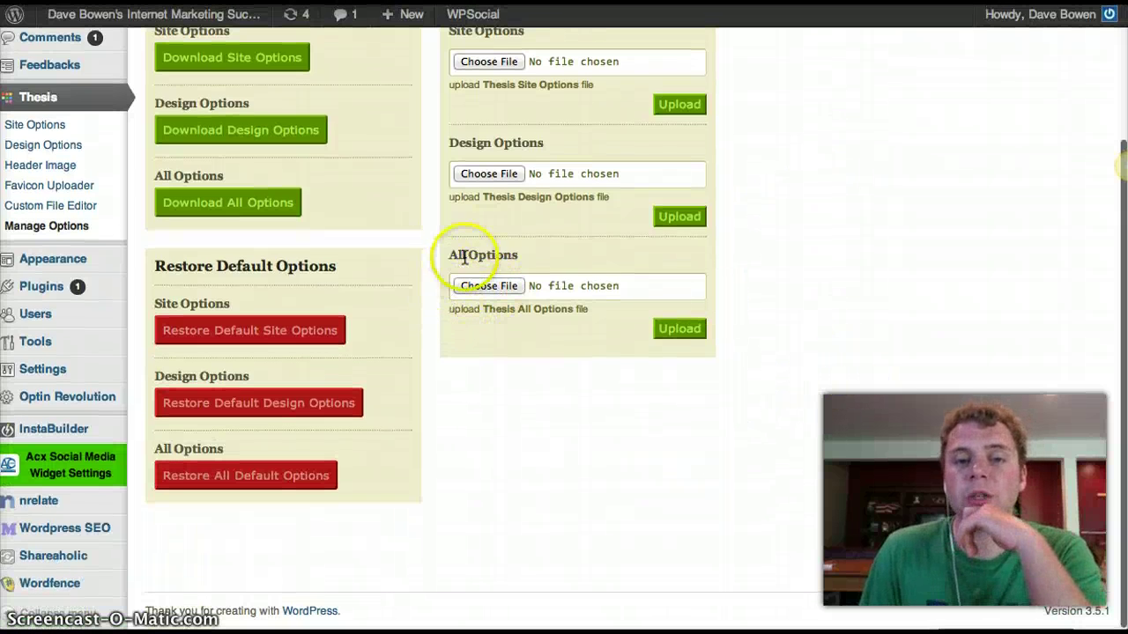
pyautogui.scroll(3, 524, 256)
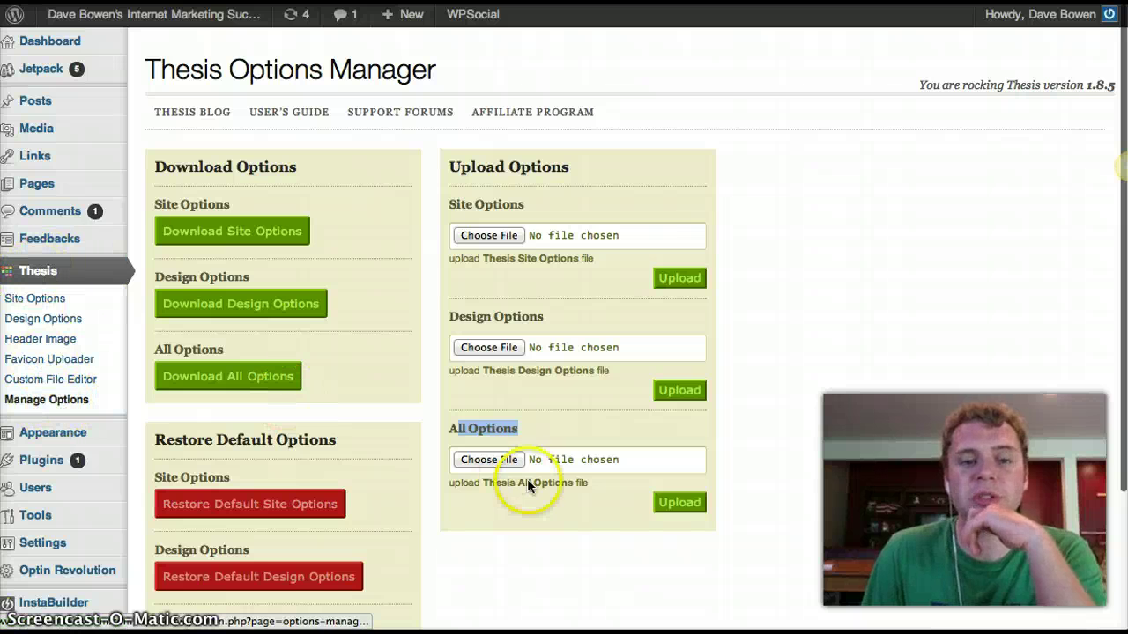
pyautogui.click(489, 460)
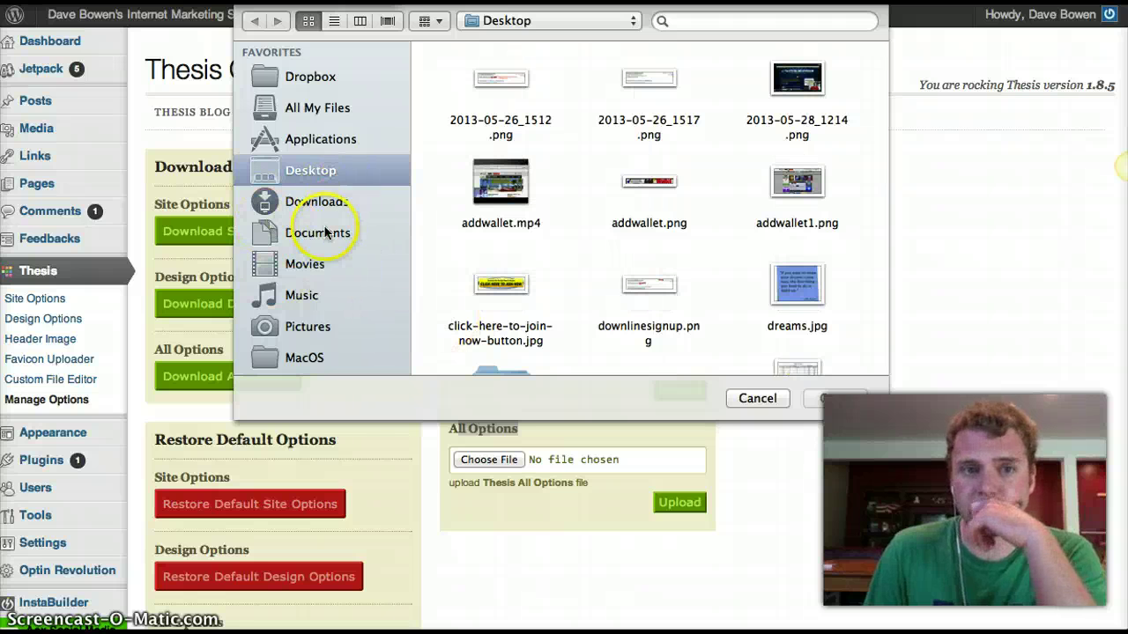
pyautogui.click(302, 198)
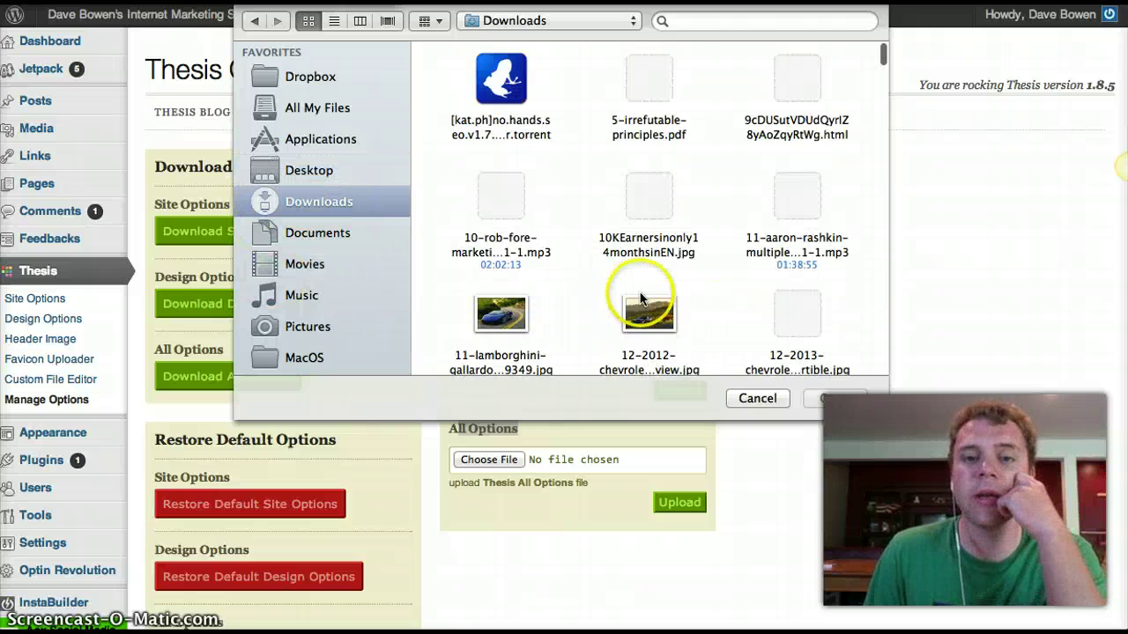
pyautogui.scroll(-15, 671, 300)
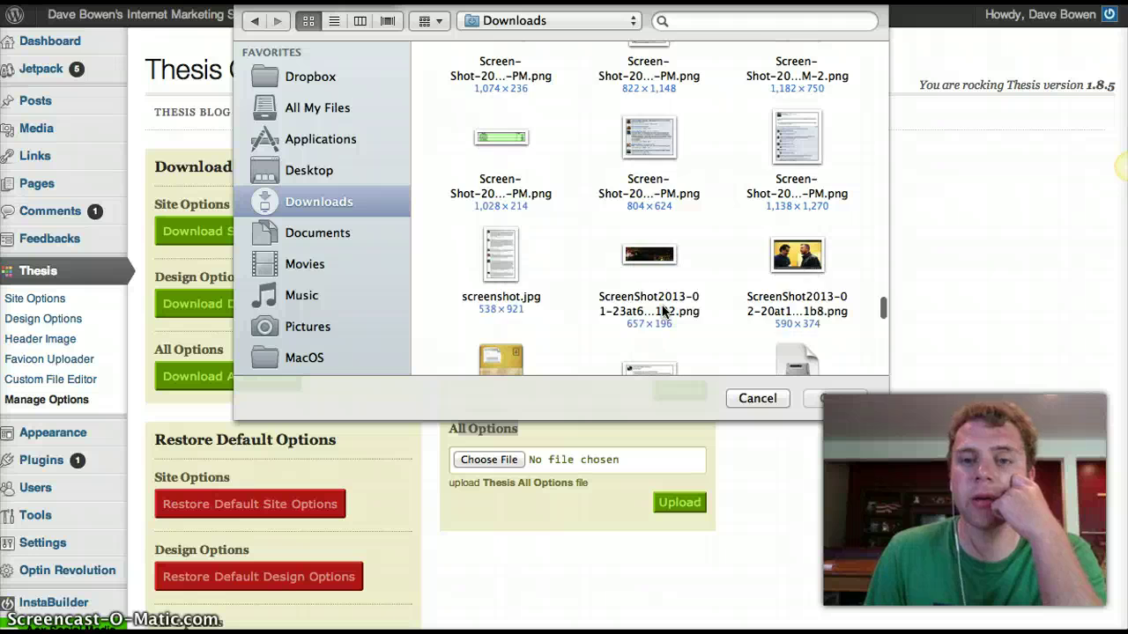
pyautogui.scroll(-10, 663, 310)
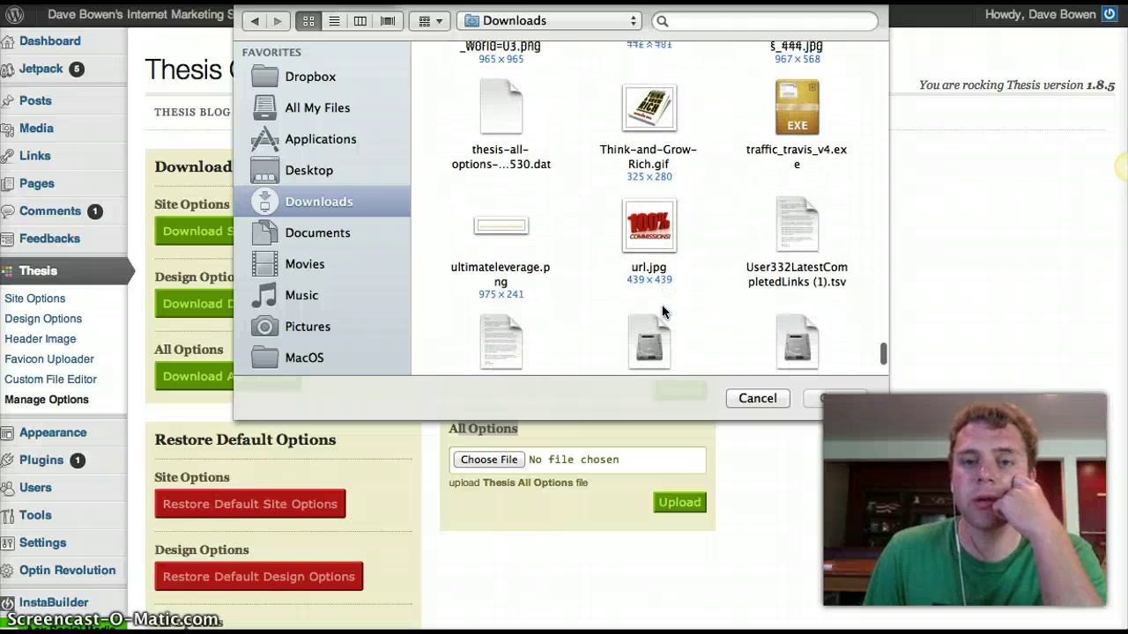
pyautogui.scroll(-3, 662, 310)
pyautogui.scroll(8, 665, 313)
pyautogui.scroll(10, 665, 312)
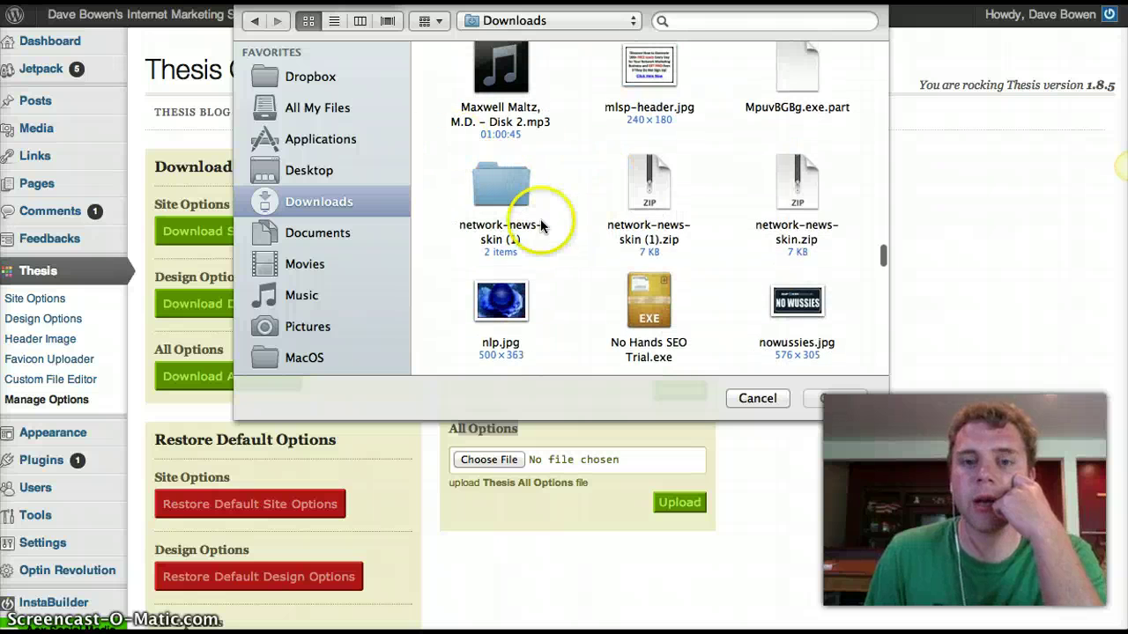
pyautogui.click(492, 190)
pyautogui.doubleClick(491, 191)
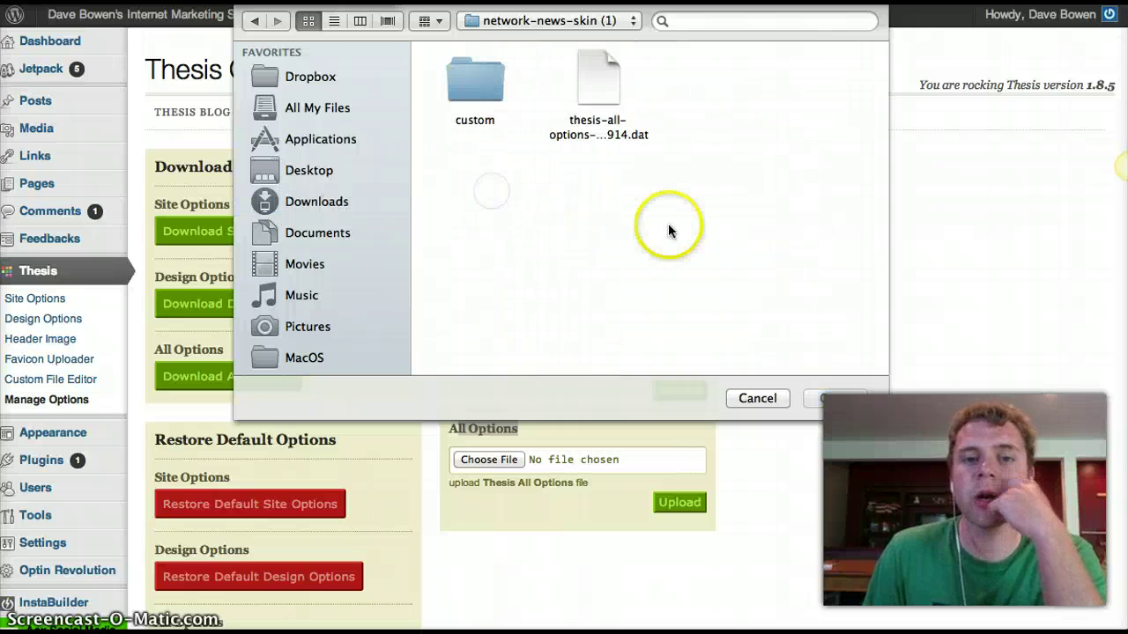
pyautogui.click(583, 75)
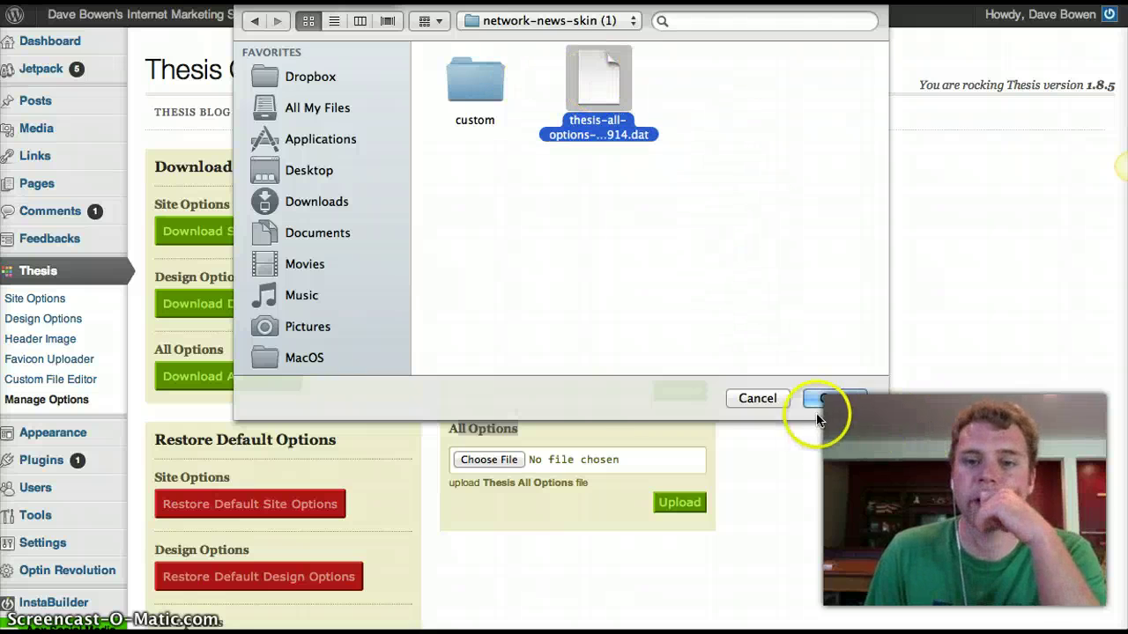
pyautogui.click(755, 399)
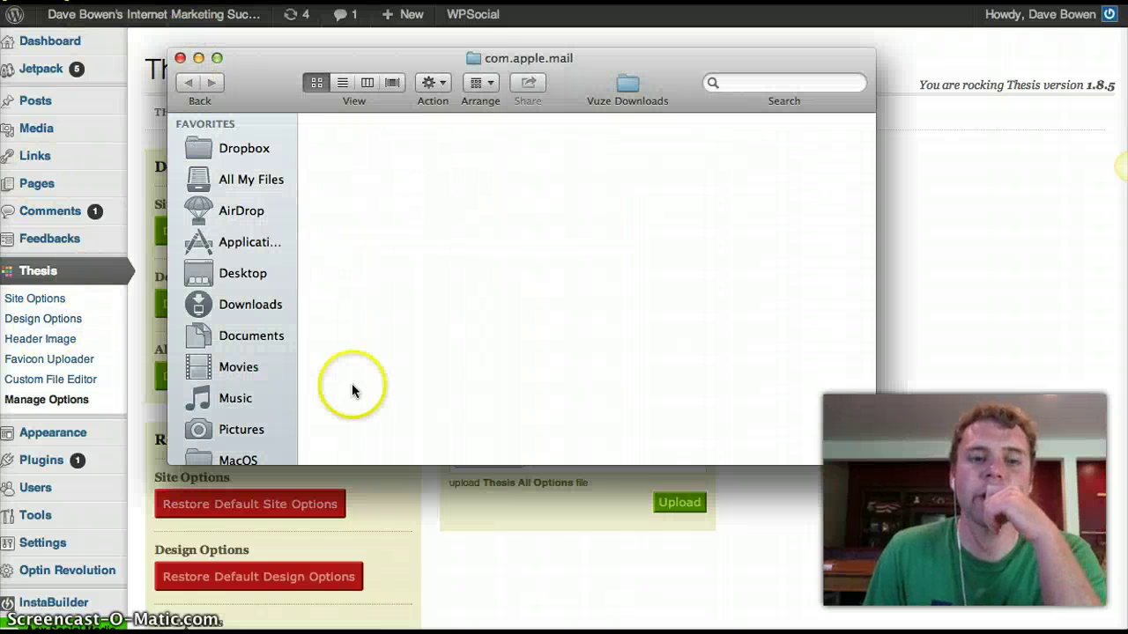
# - Navigate in Finder to Downloads > network-news-skin (1) > custom
pyautogui.click(275, 334)
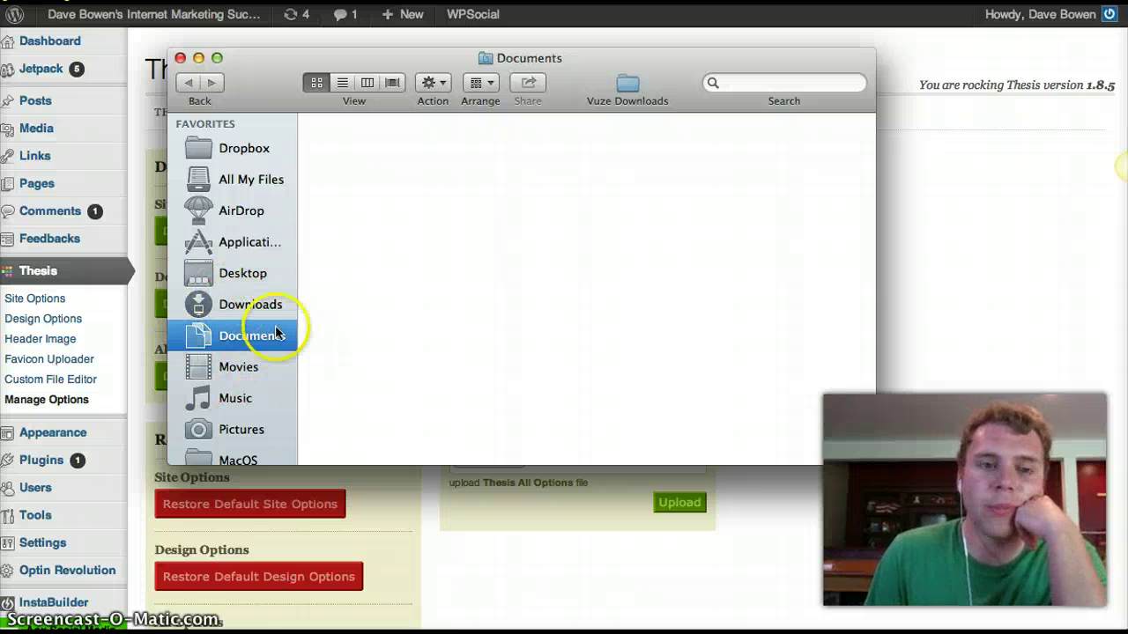
pyautogui.click(281, 305)
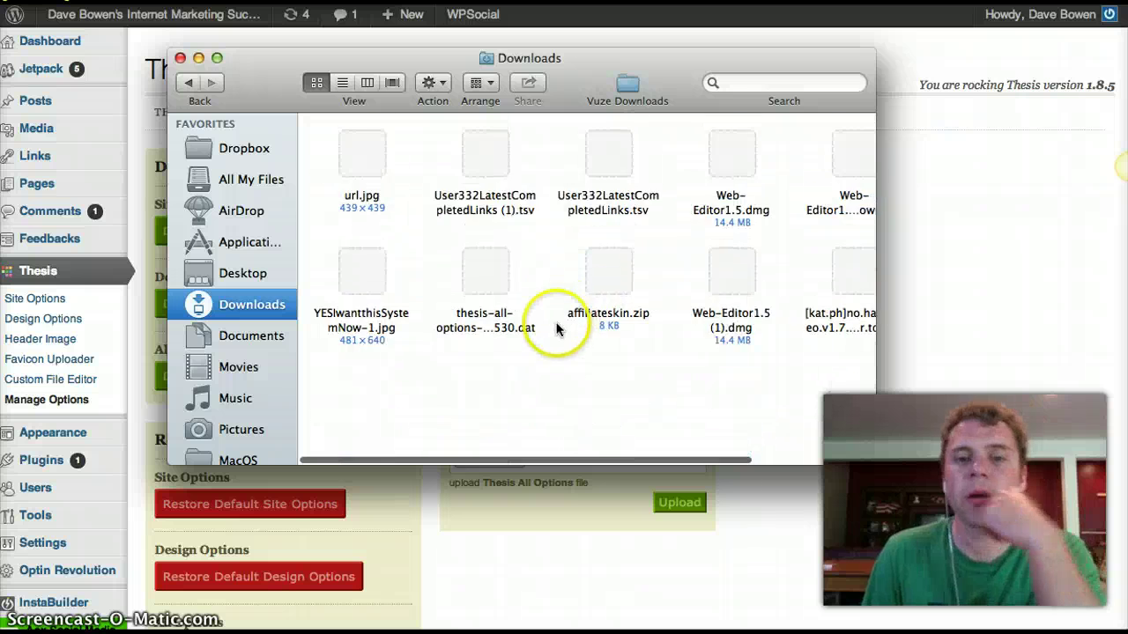
pyautogui.scroll(10, 556, 328)
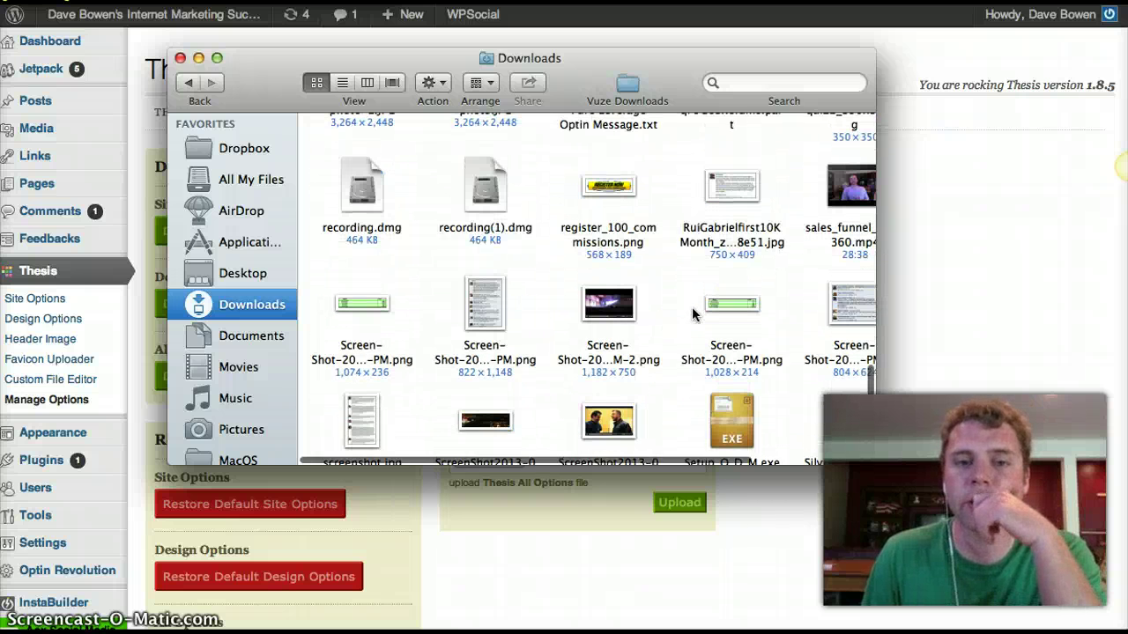
pyautogui.scroll(10, 692, 315)
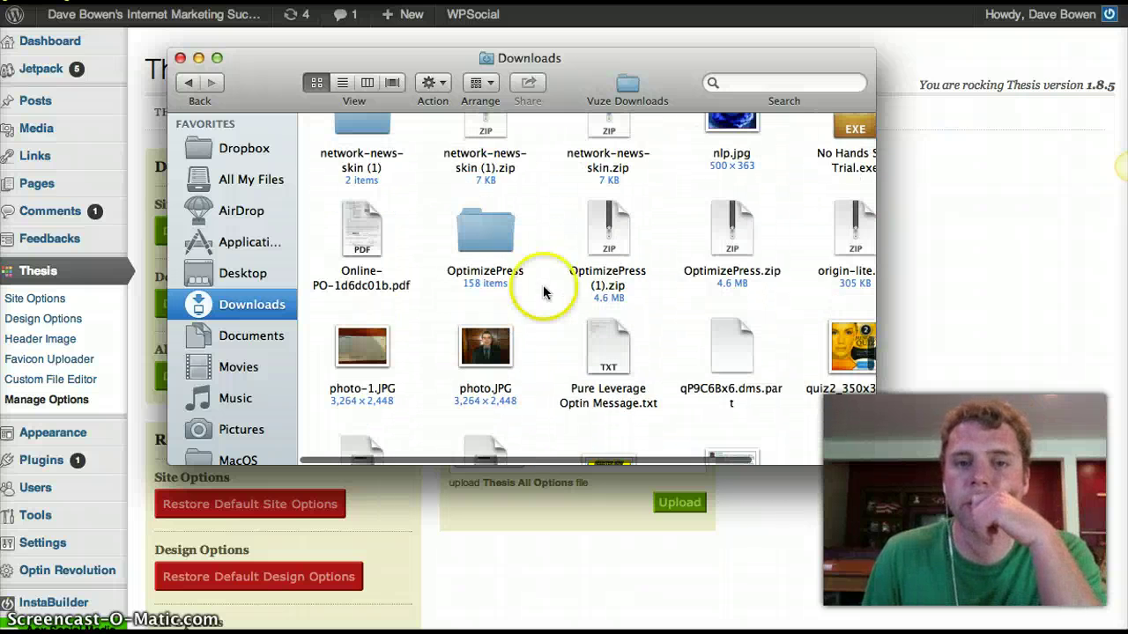
pyautogui.scroll(3, 544, 292)
pyautogui.doubleClick(356, 222)
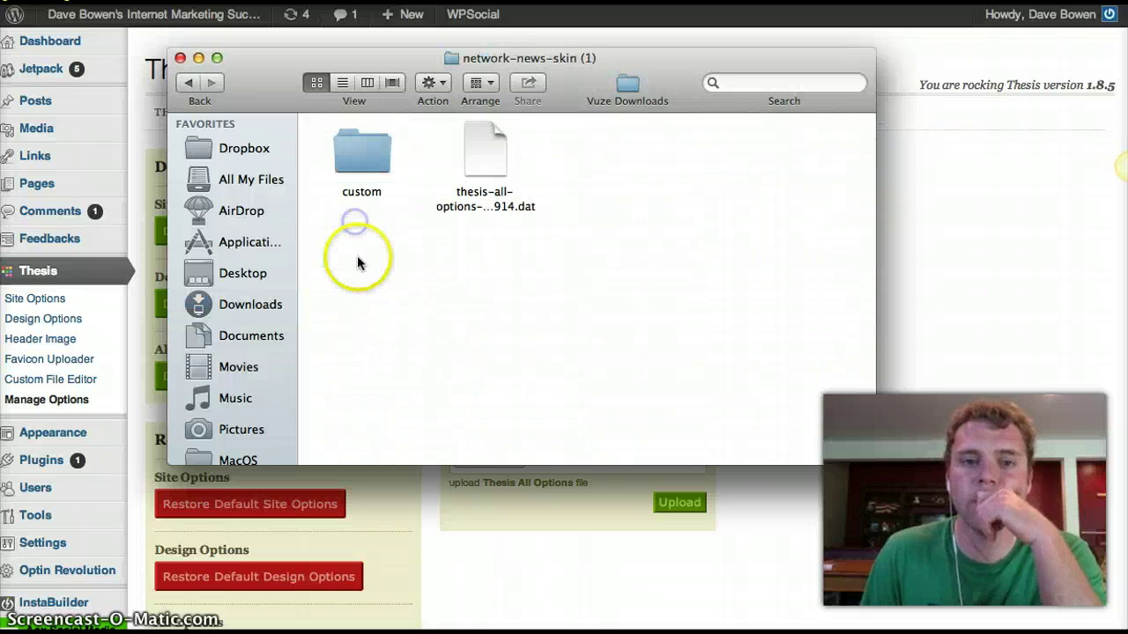
pyautogui.doubleClick(360, 159)
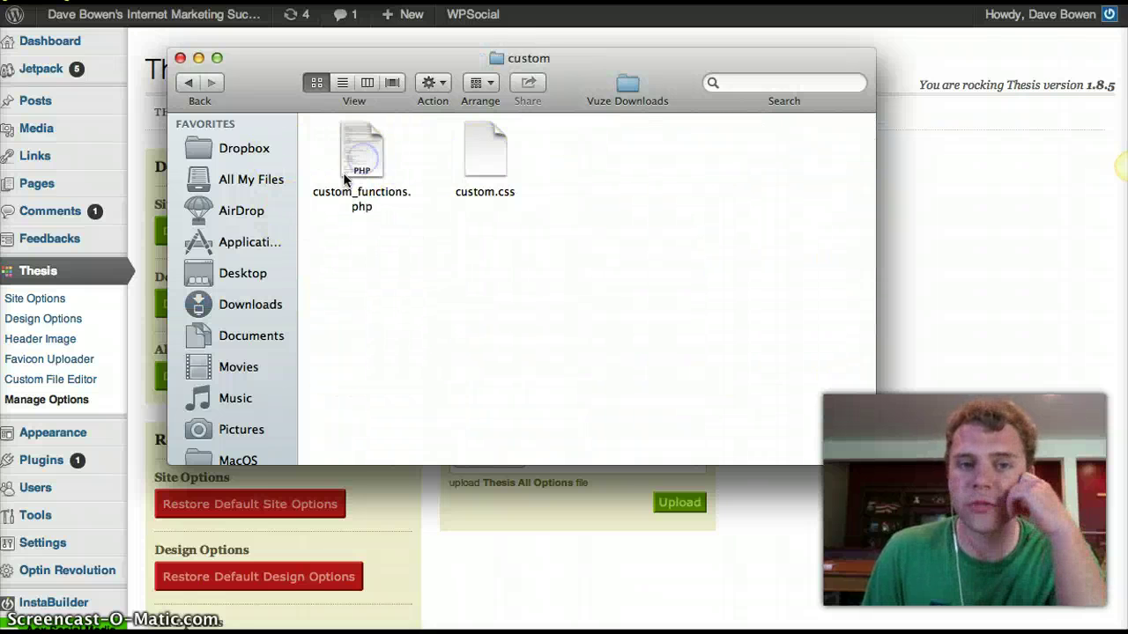
# - Open custom_functions.php with TextEdit
pyautogui.click(360, 148)
pyautogui.click(478, 150)
pyautogui.click(367, 157)
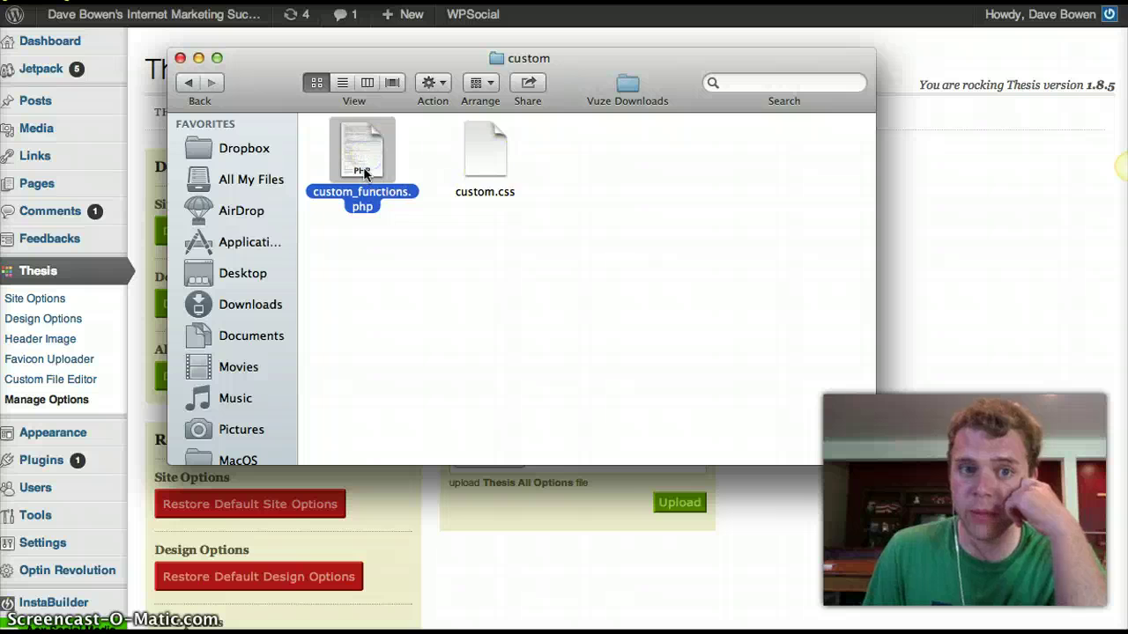
pyautogui.rightClick(359, 163)
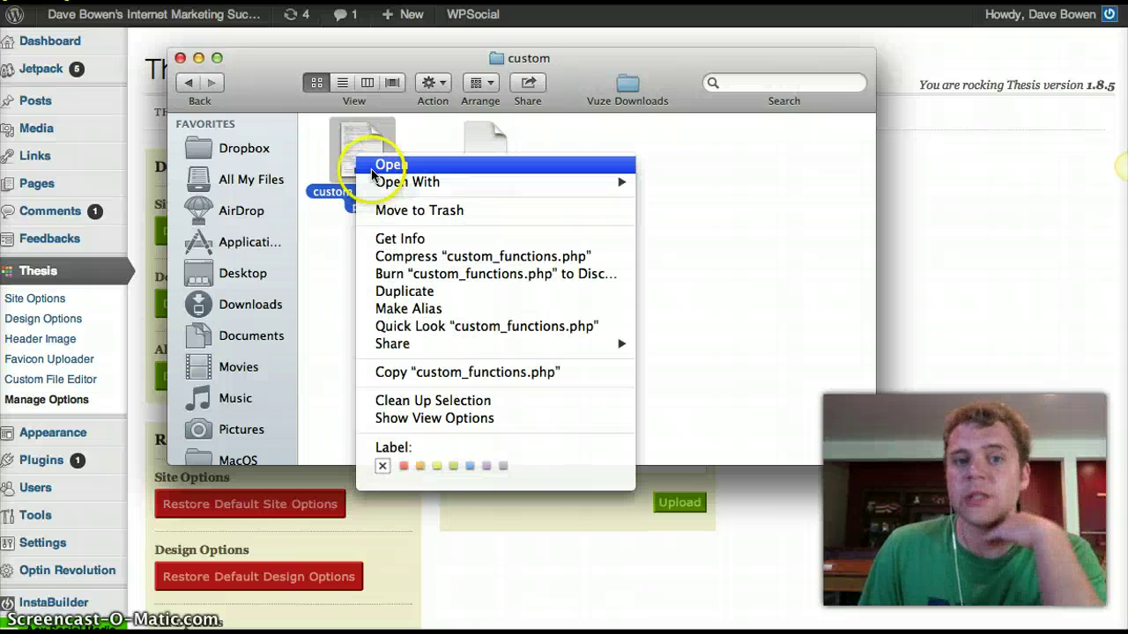
pyautogui.click(383, 165)
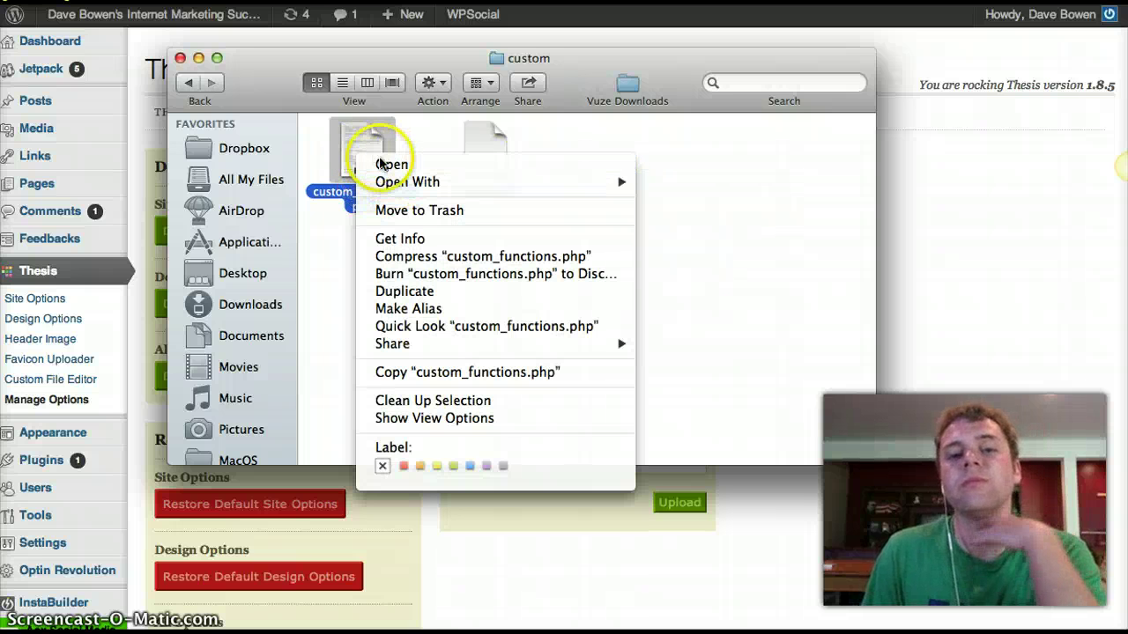
pyautogui.moveTo(387, 182)
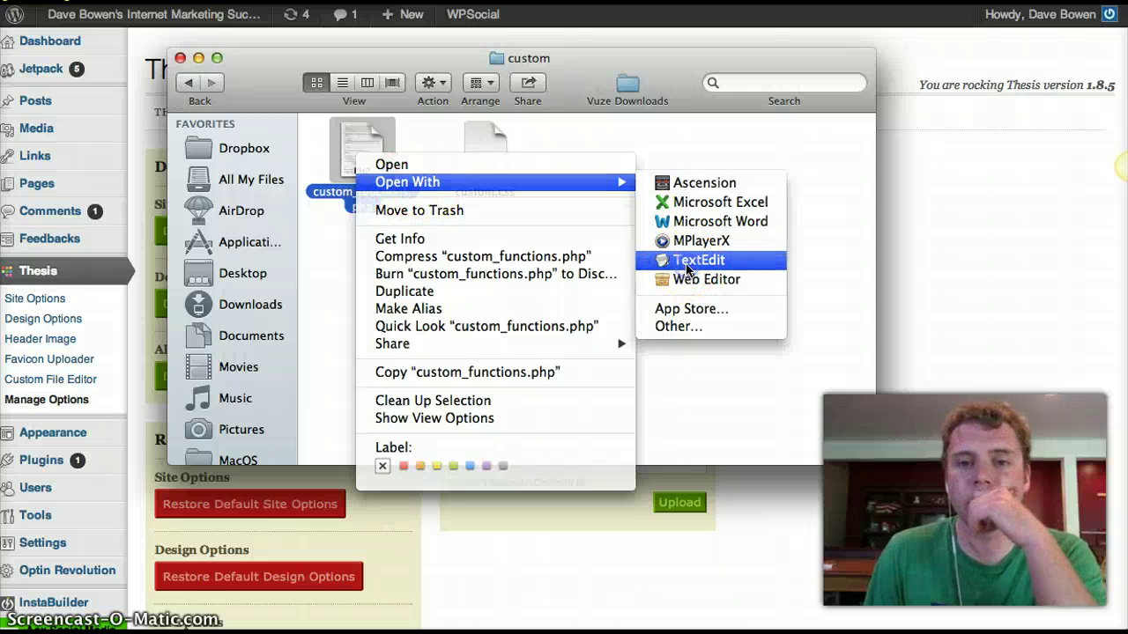
pyautogui.click(689, 261)
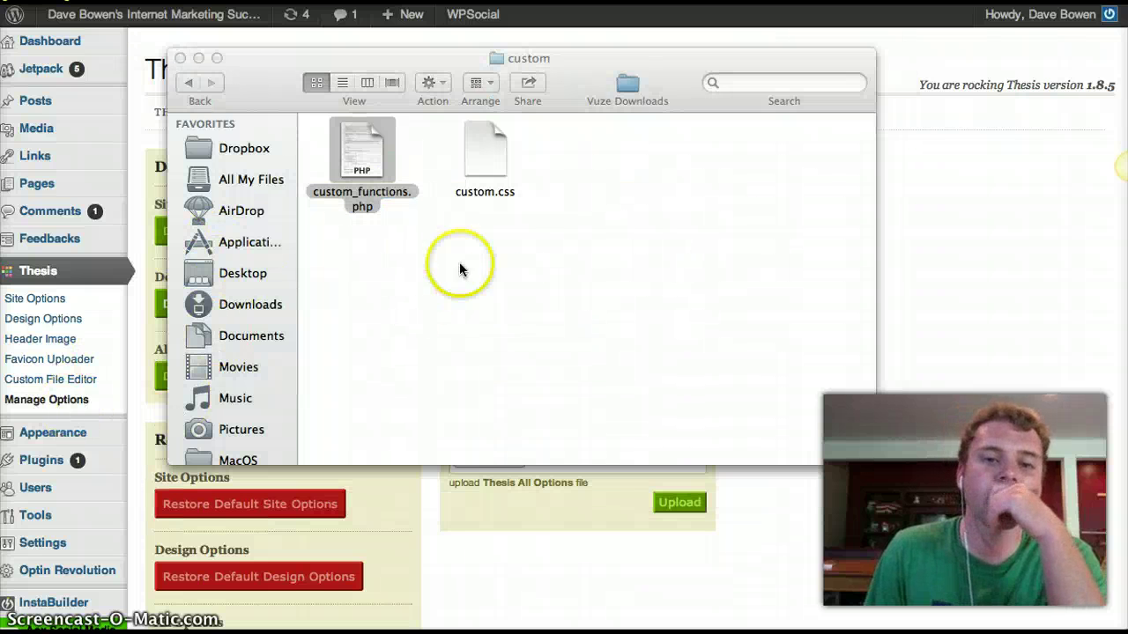
# - Leave custom.css unopened and minimize the Finder window
pyautogui.click(483, 167)
pyautogui.rightClick(481, 162)
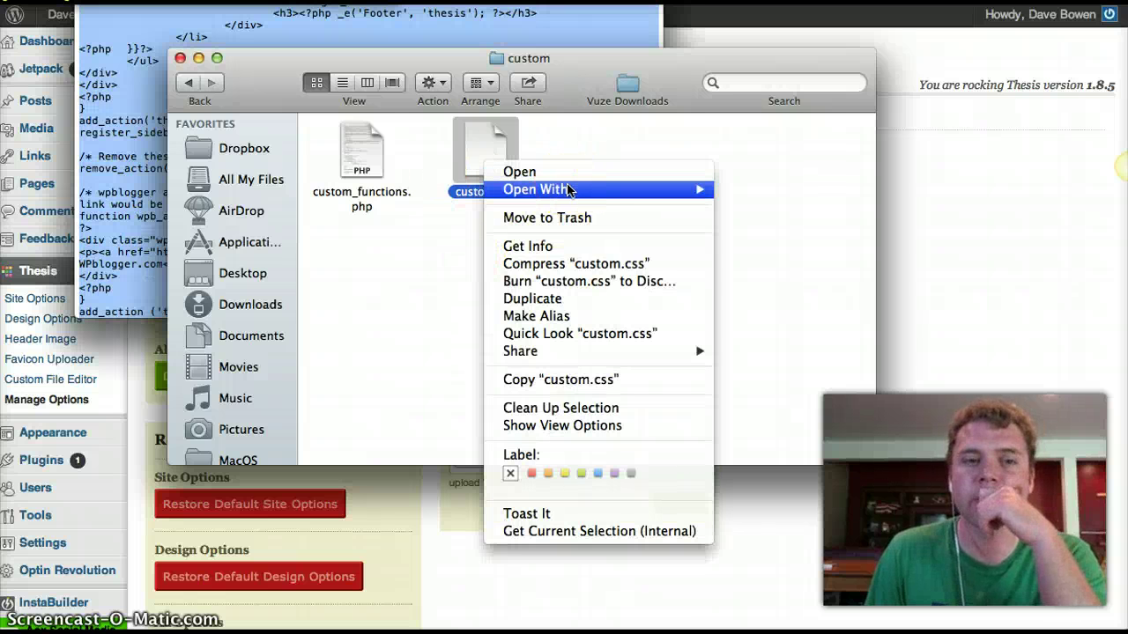
pyautogui.moveTo(568, 191)
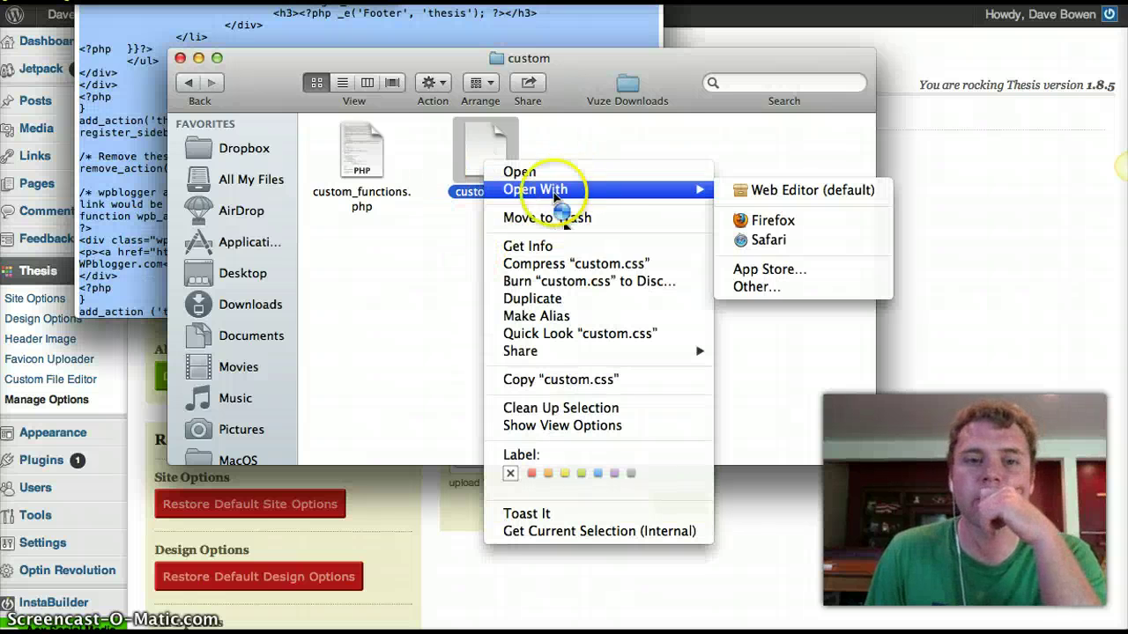
pyautogui.click(757, 240)
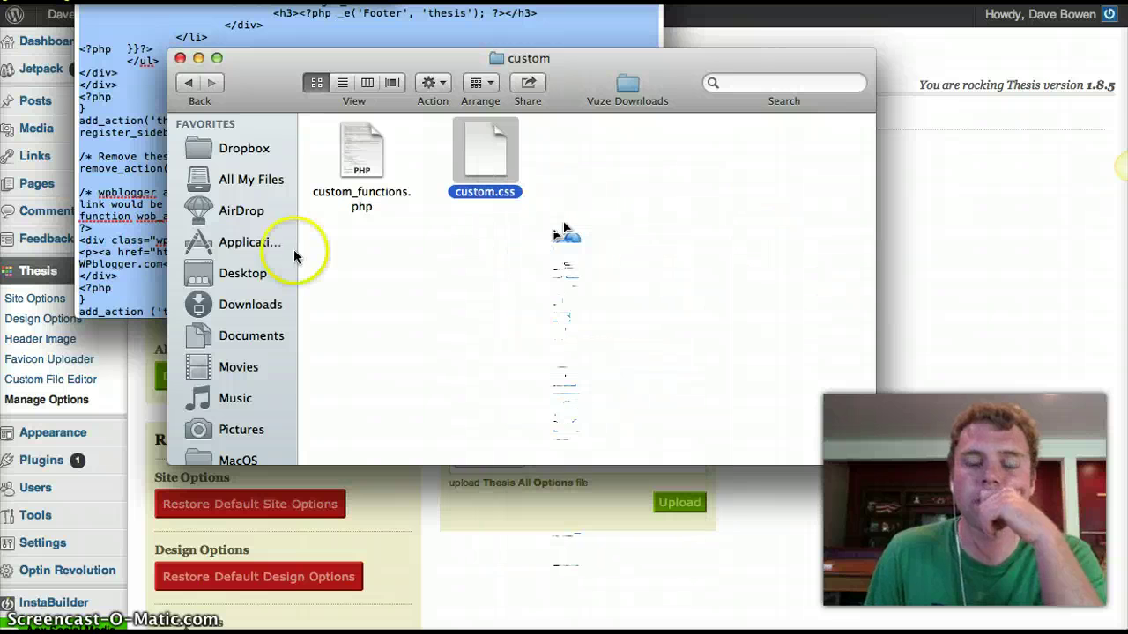
pyautogui.click(203, 59)
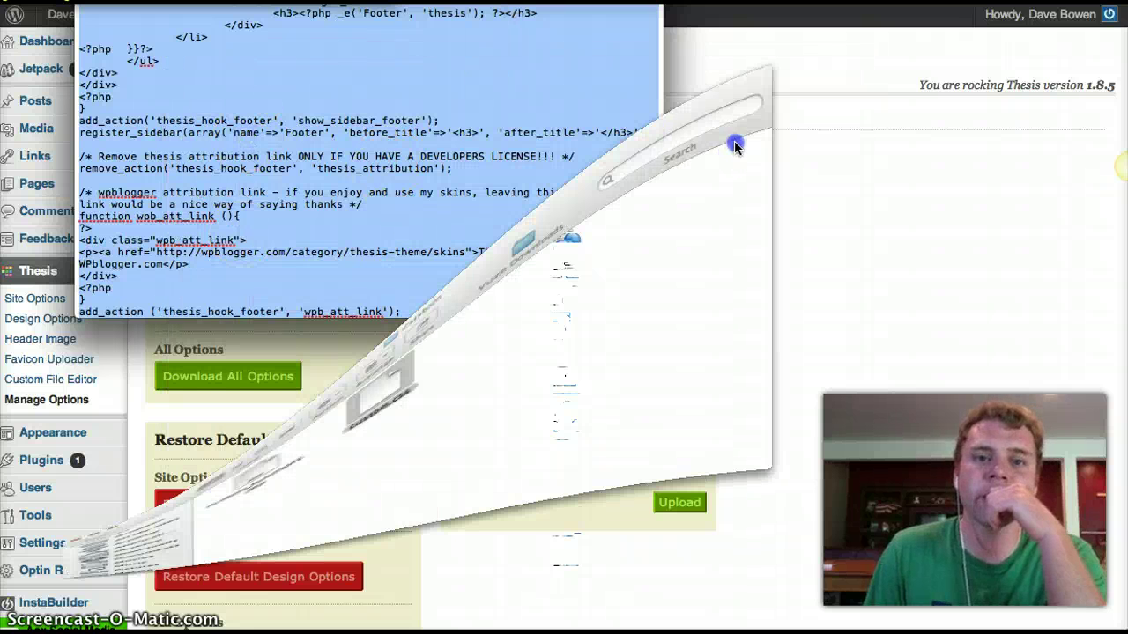
# - Select all custom_functions.php code in TextEdit with Cmd+A, then go to Thesis > Custom File Editor
pyautogui.click(554, 282)
pyautogui.scroll(2, 423, 181)
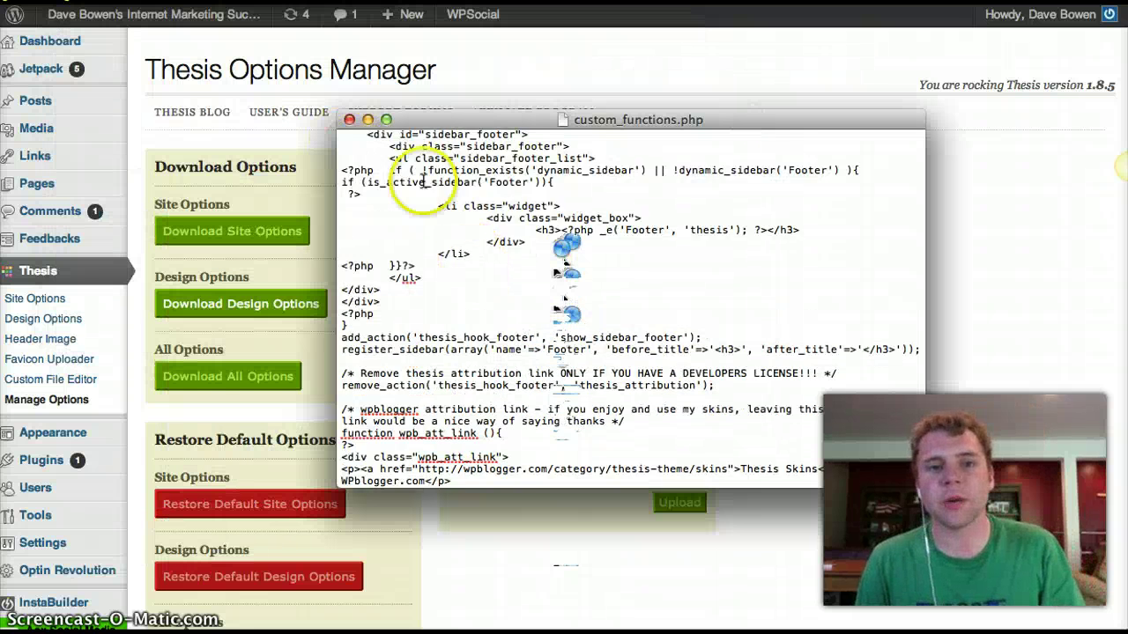
pyautogui.scroll(10, 435, 251)
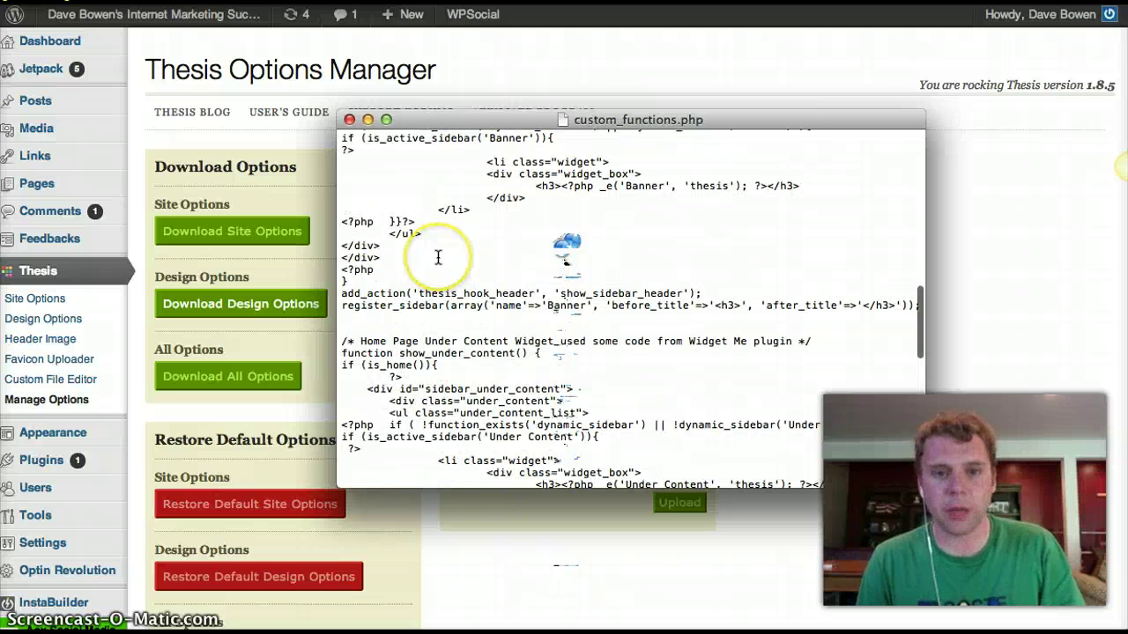
pyautogui.press('super+a')
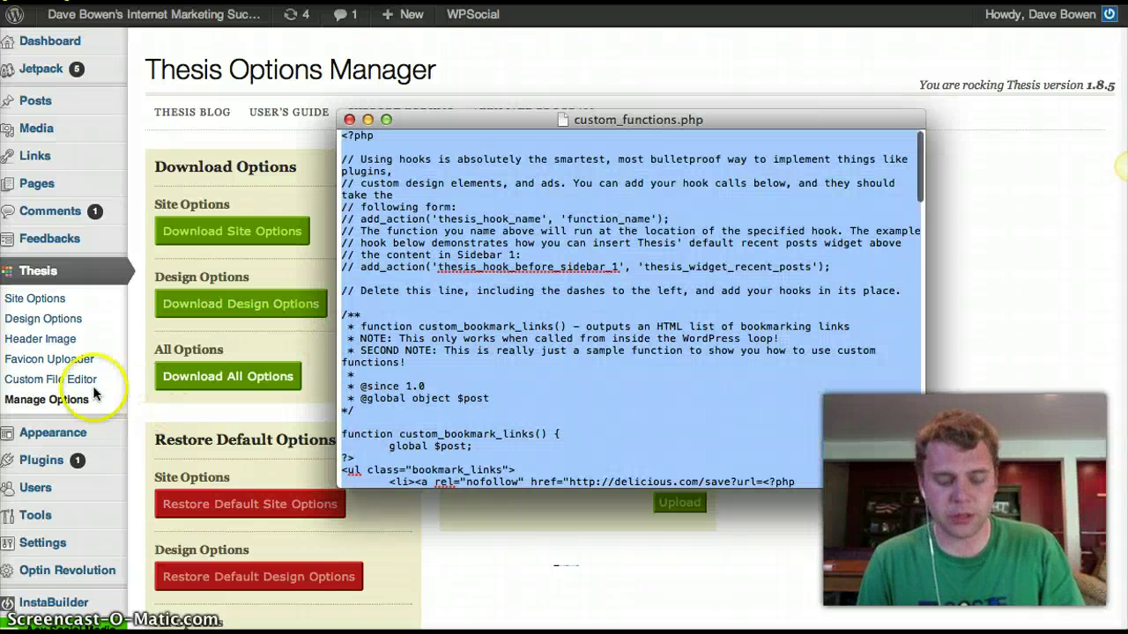
pyautogui.click(49, 379)
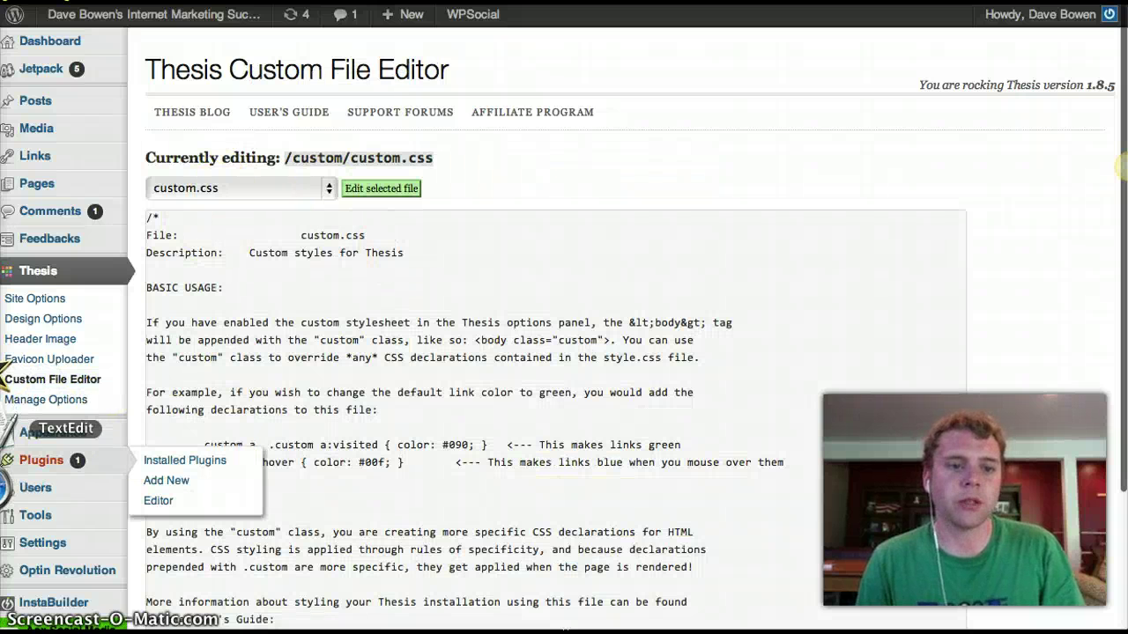
# - Load /custom/custom_functions.php in the Thesis Custom File Editor
pyautogui.click(10, 430)
pyautogui.click(279, 456)
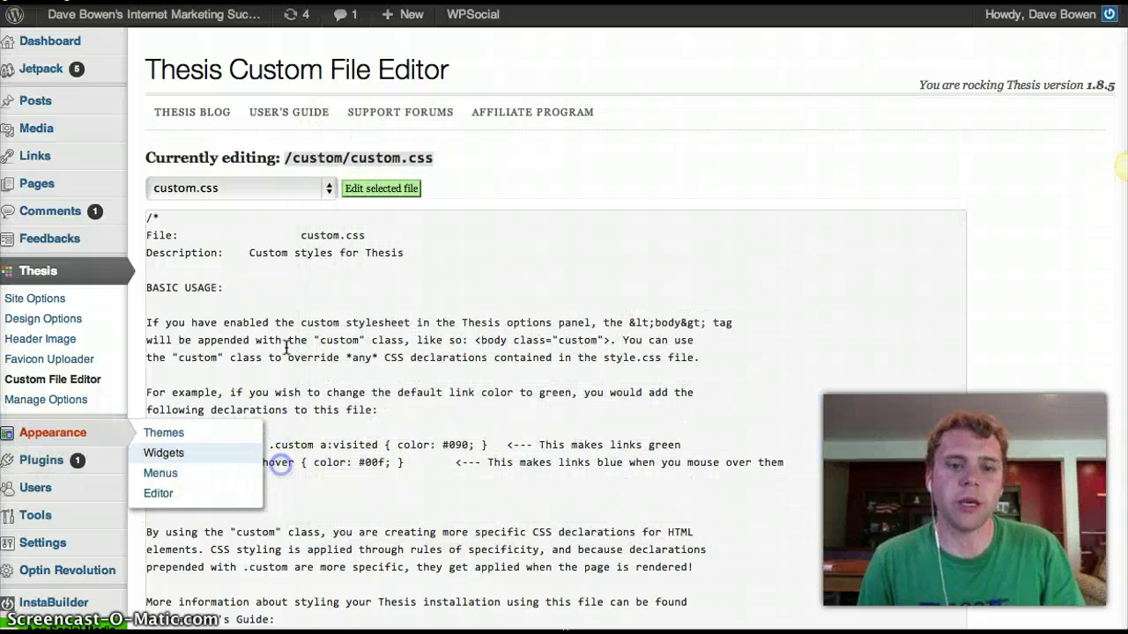
pyautogui.click(328, 190)
pyautogui.click(292, 203)
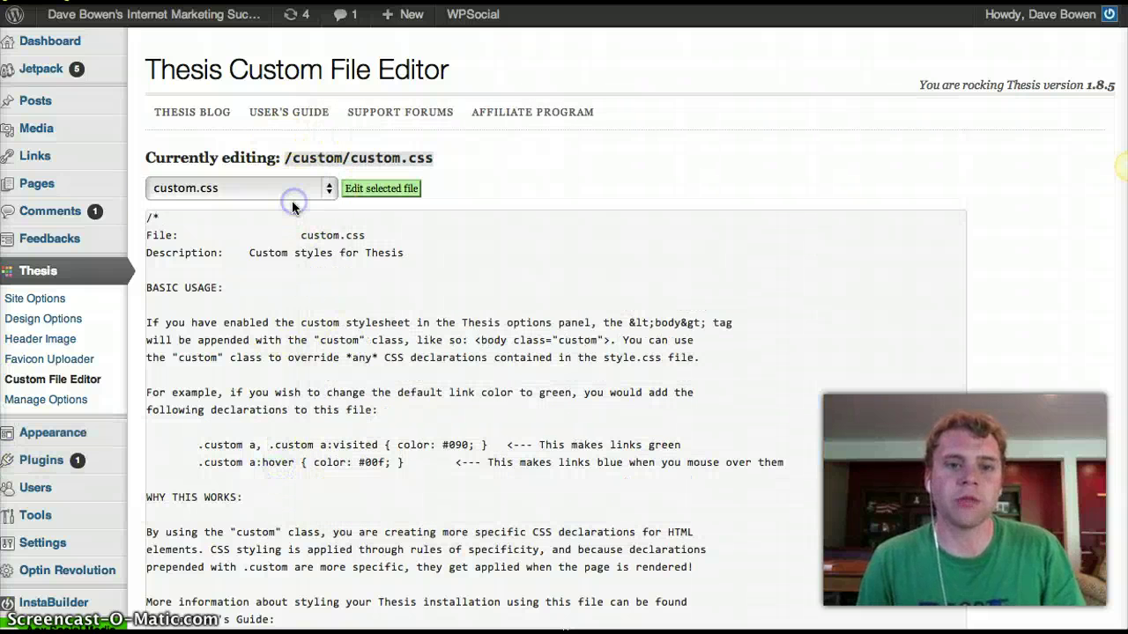
pyautogui.click(379, 191)
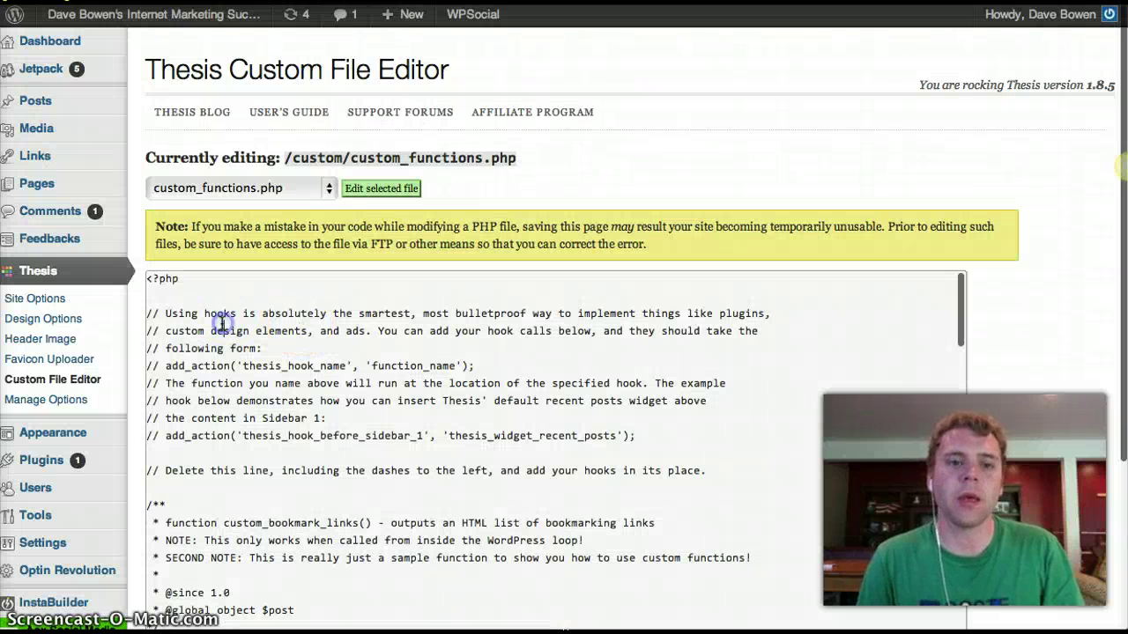
# - Copy all its code into a new TextEdit document and click Big Ass Save Button
pyautogui.press('super+a')
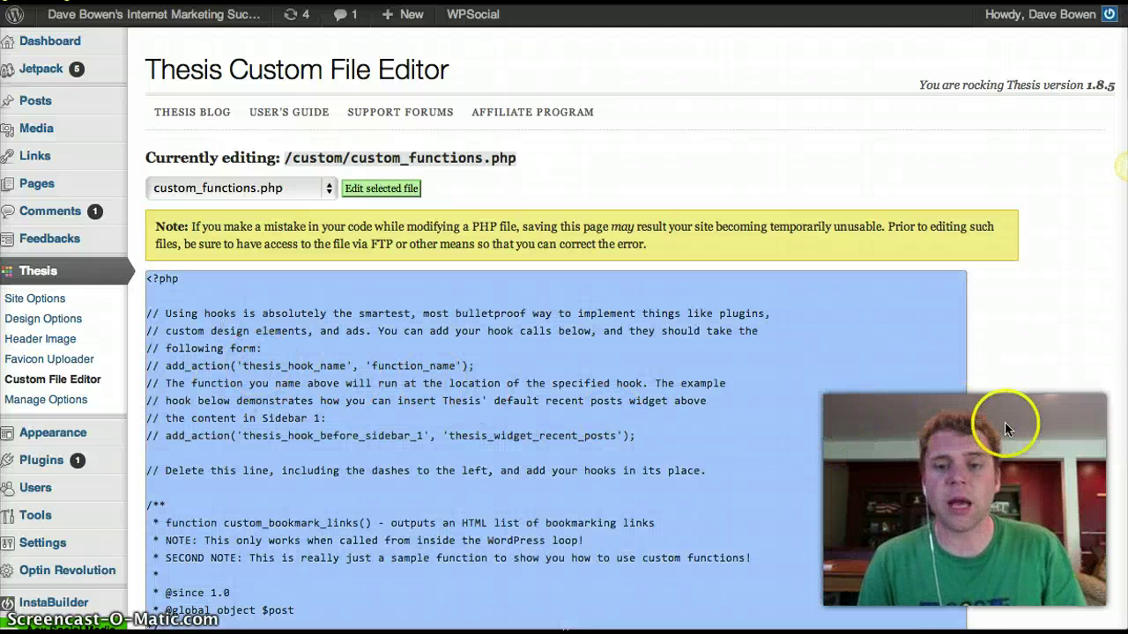
pyautogui.moveTo(476, 344); pyautogui.dragTo(13, 435)
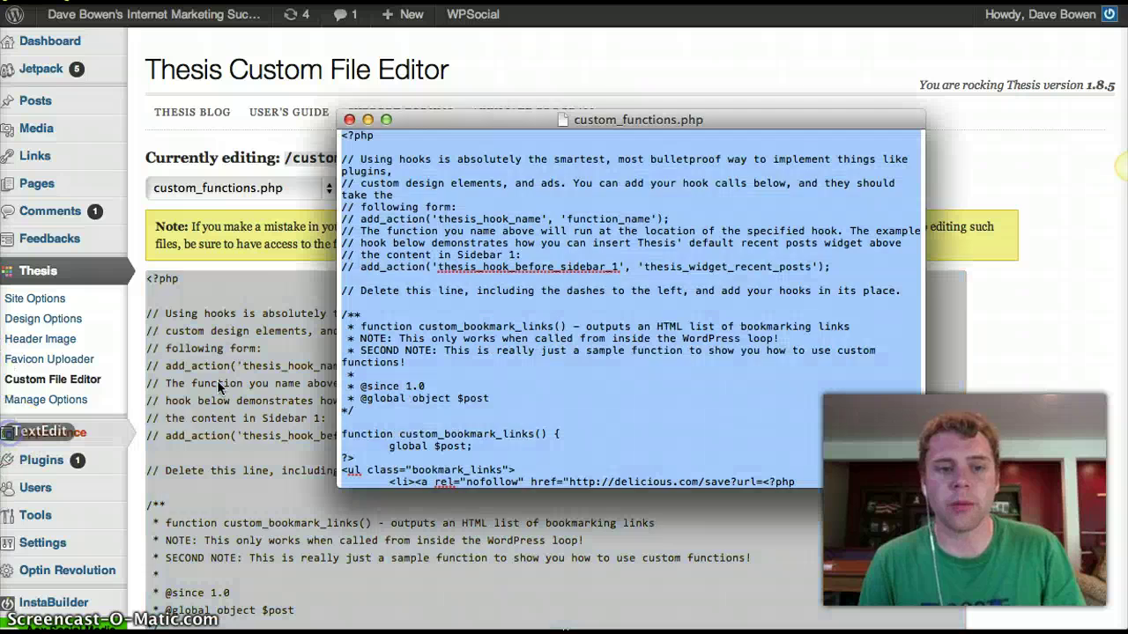
pyautogui.click(1064, 588)
pyautogui.scroll(-5, 832, 577)
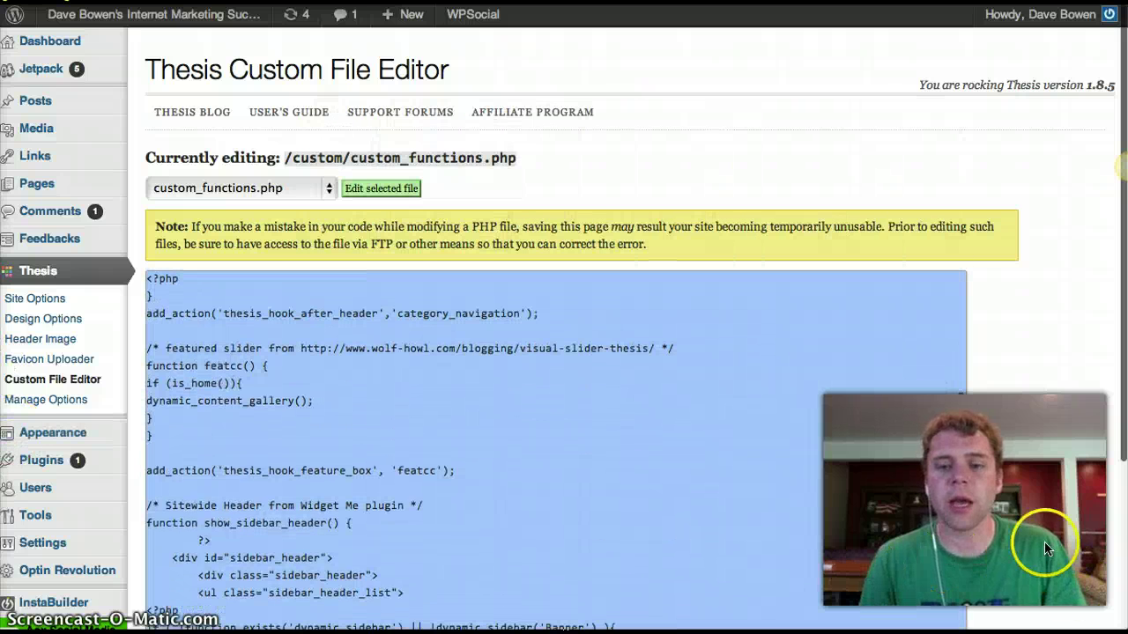
pyautogui.scroll(-5, 934, 528)
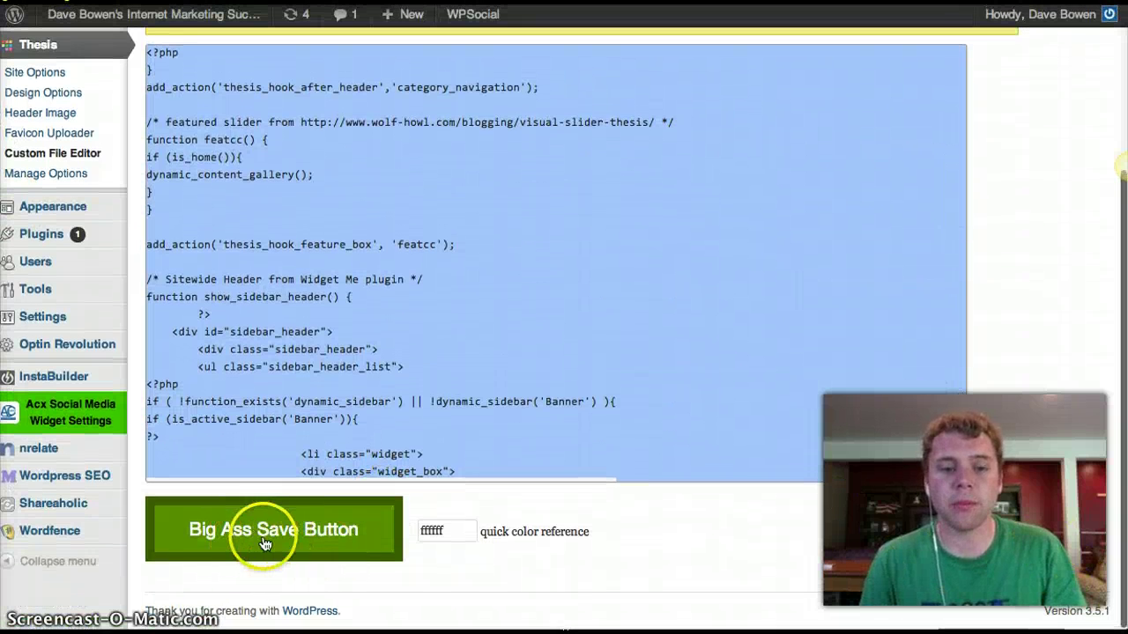
pyautogui.click(270, 546)
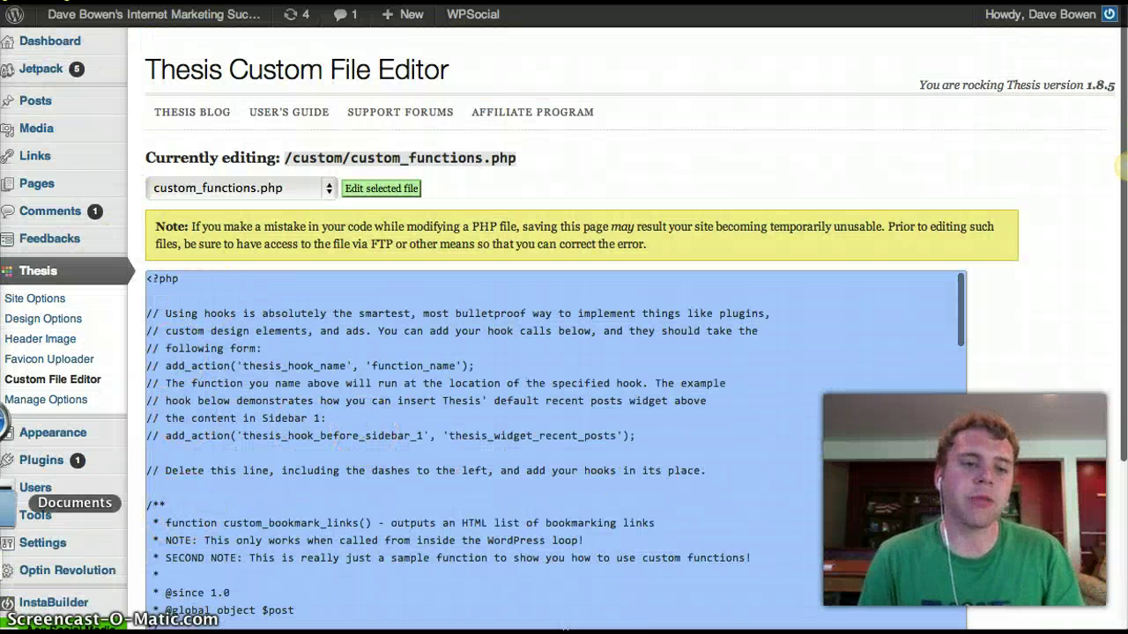
# - Select all the custom.css text in TextEdit, then load custom.css in the Thesis editor
pyautogui.click(8, 480)
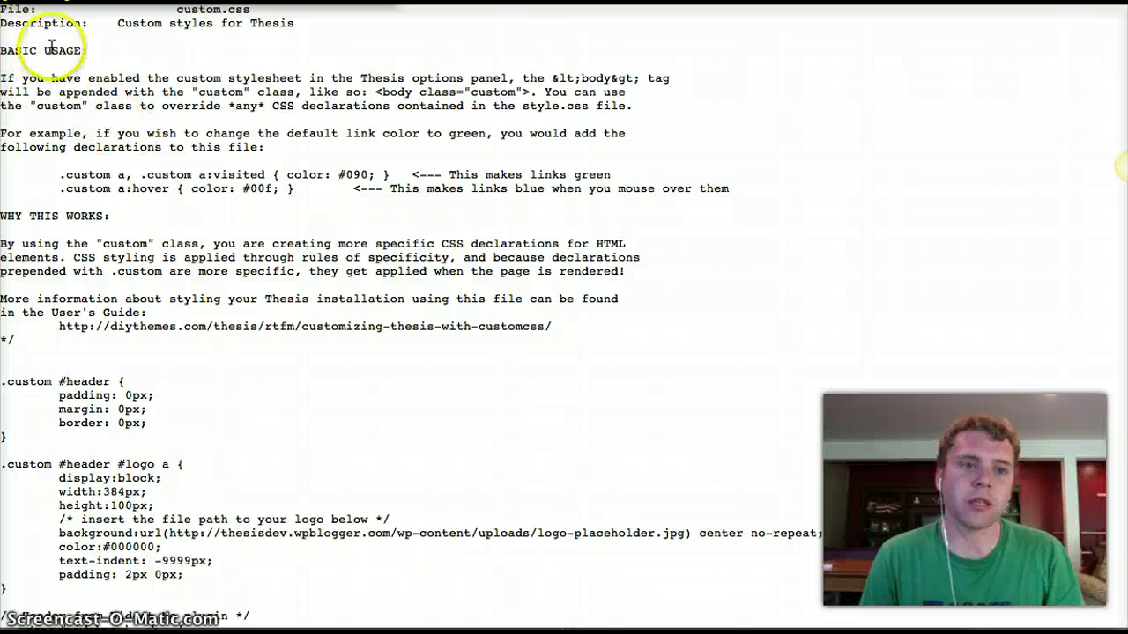
pyautogui.press('super+a')
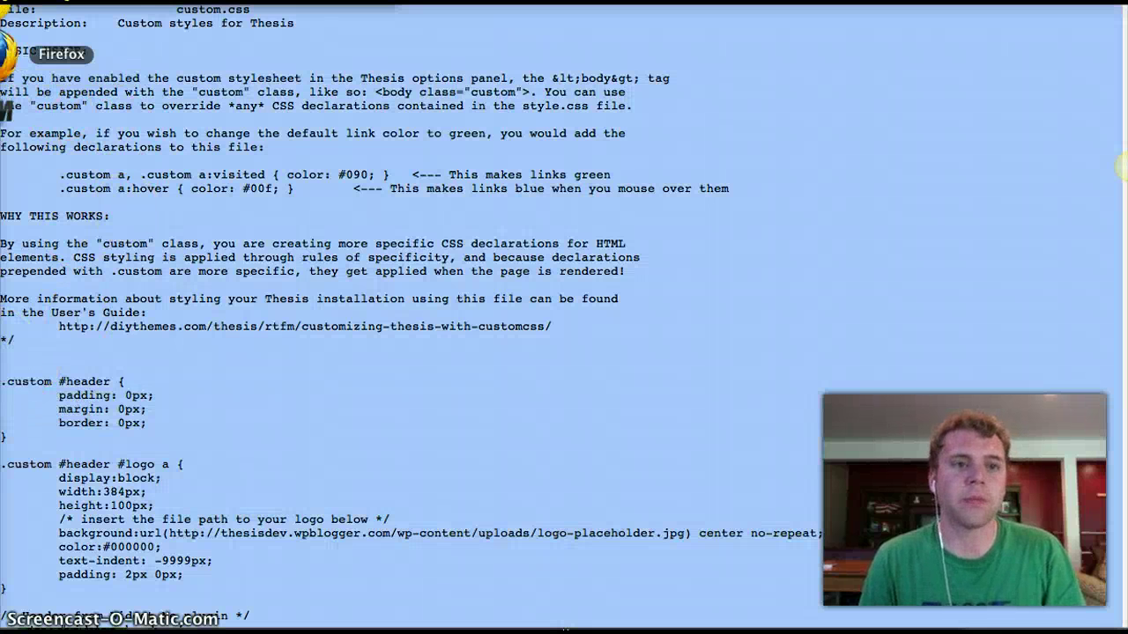
pyautogui.click(9, 16)
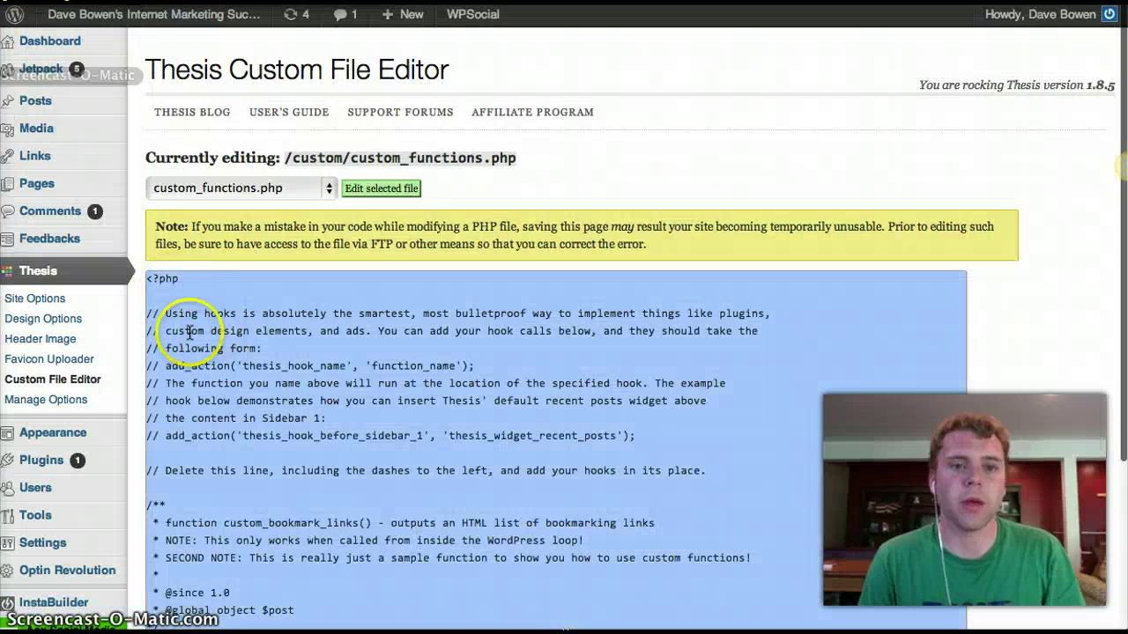
pyautogui.click(324, 191)
pyautogui.click(318, 202)
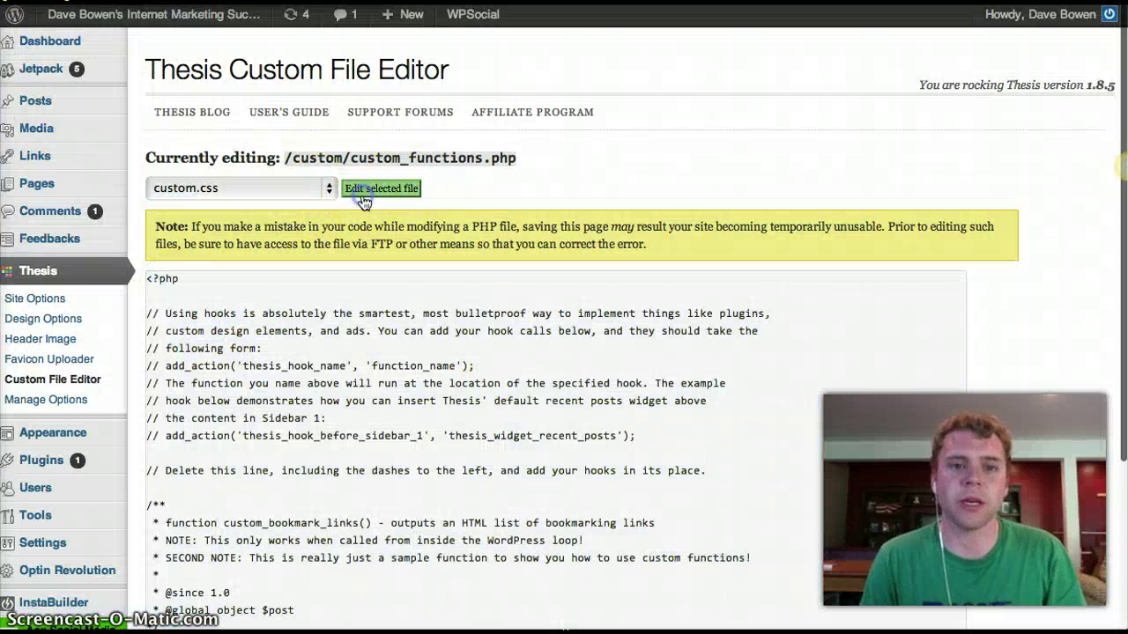
pyautogui.click(363, 195)
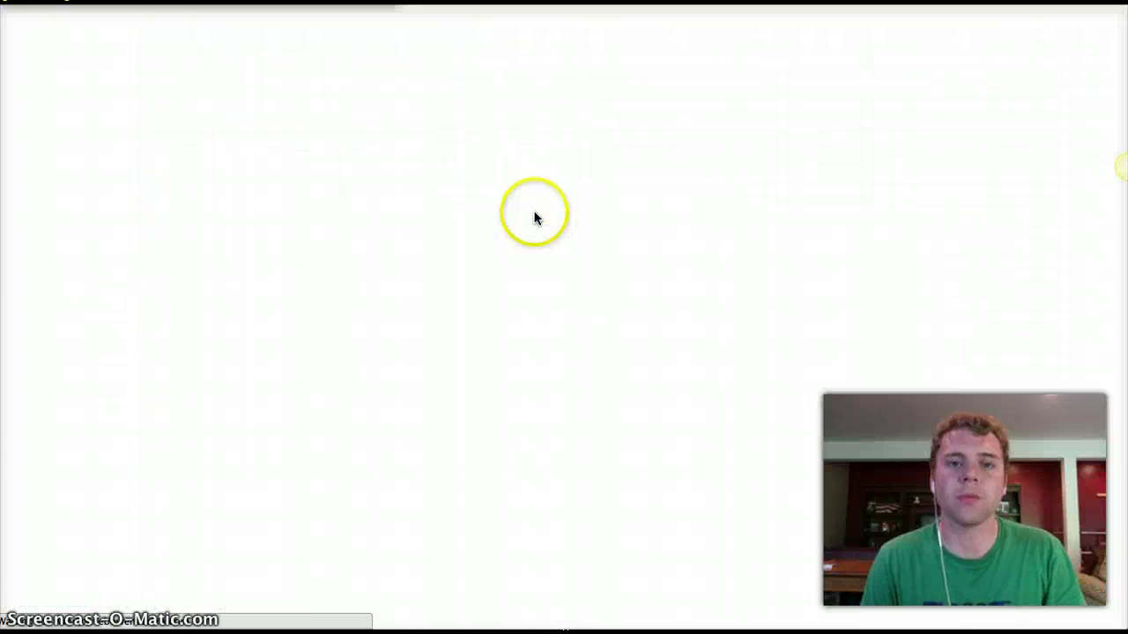
# - Select the entire custom.css contents inside the Thesis editor
pyautogui.click(320, 285)
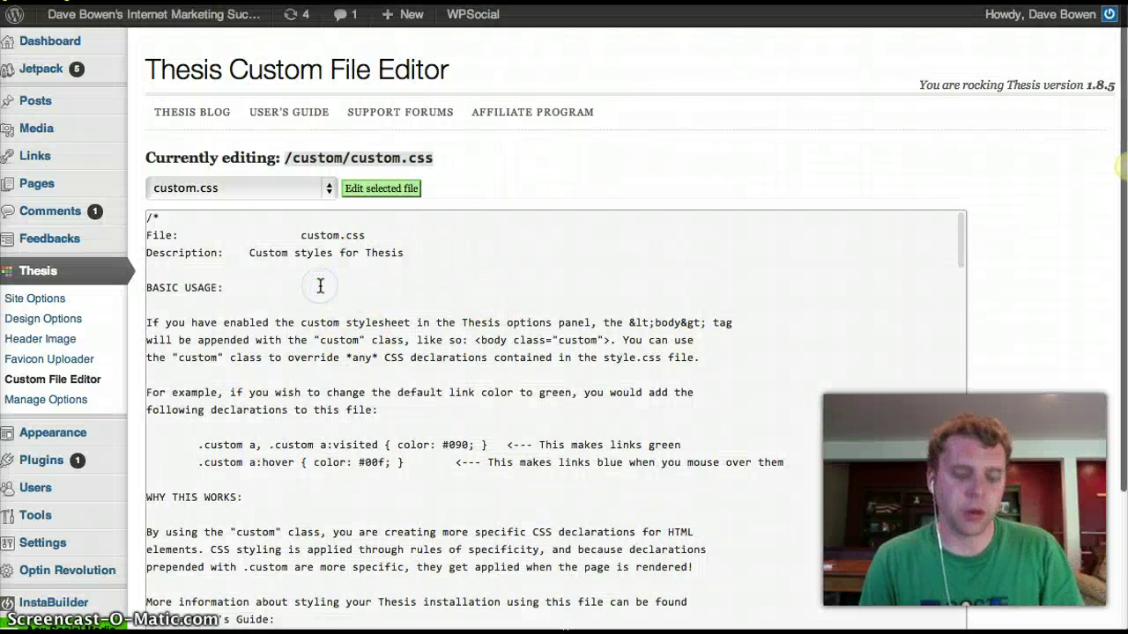
pyautogui.press('super+a')
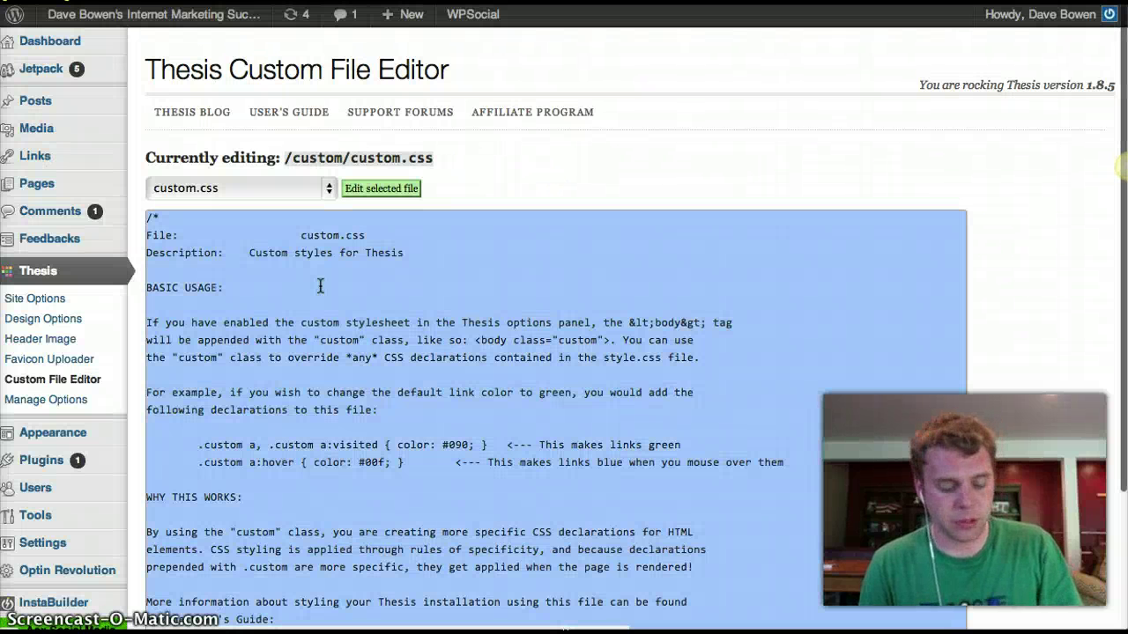
pyautogui.scroll(-4, 1063, 327)
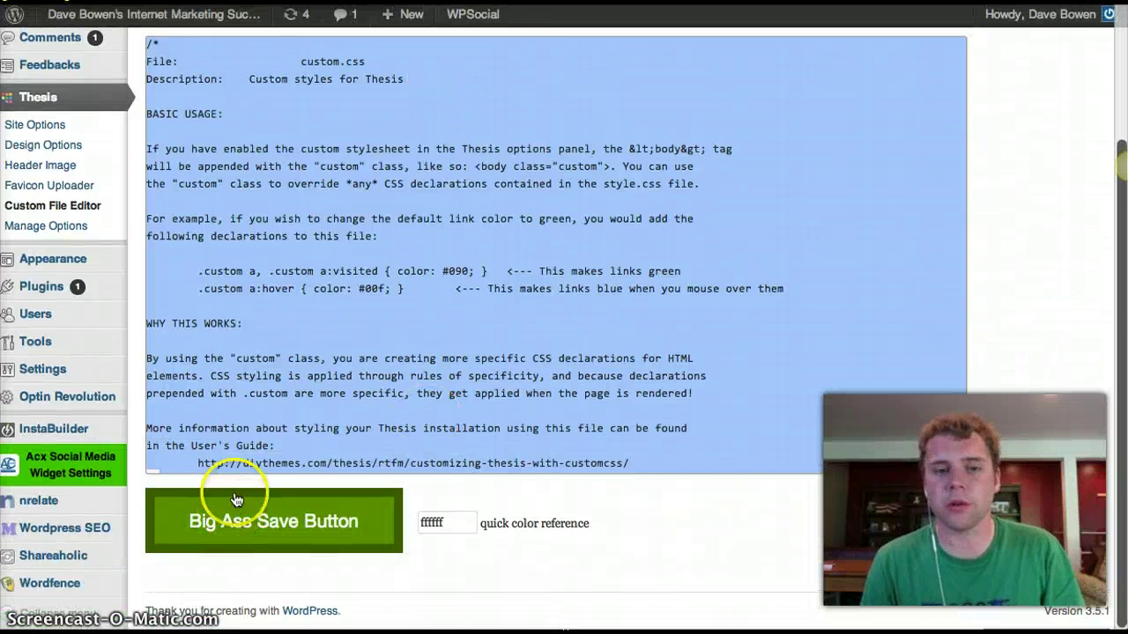
pyautogui.scroll(4, 349, 532)
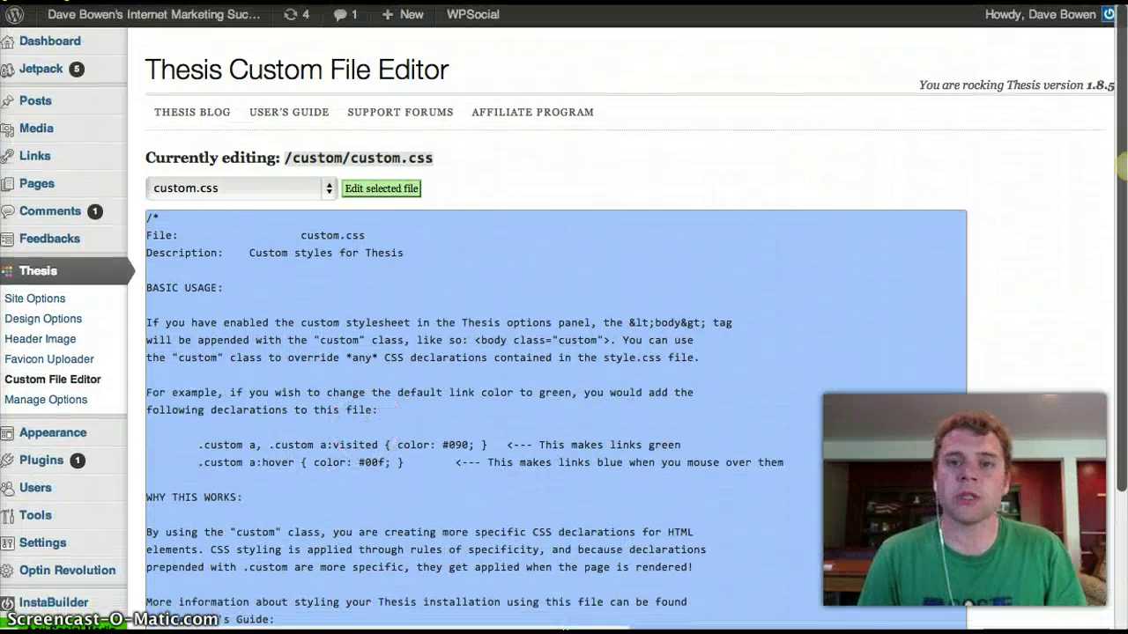
pyautogui.hotkey('ctrl', 'Tab')
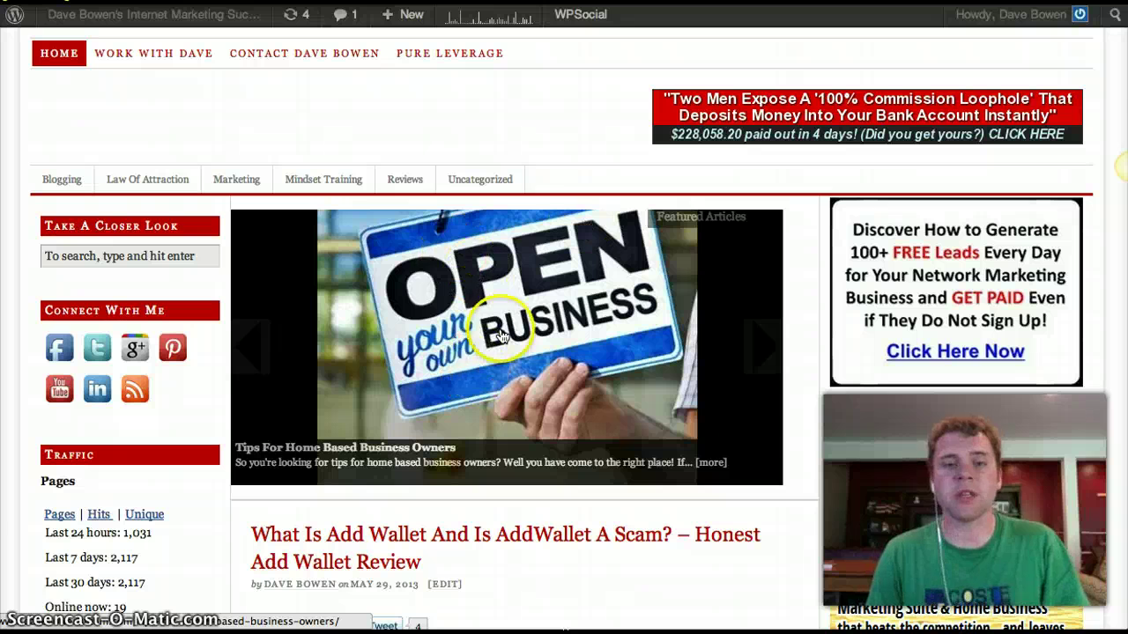
pyautogui.scroll(-1, 445, 351)
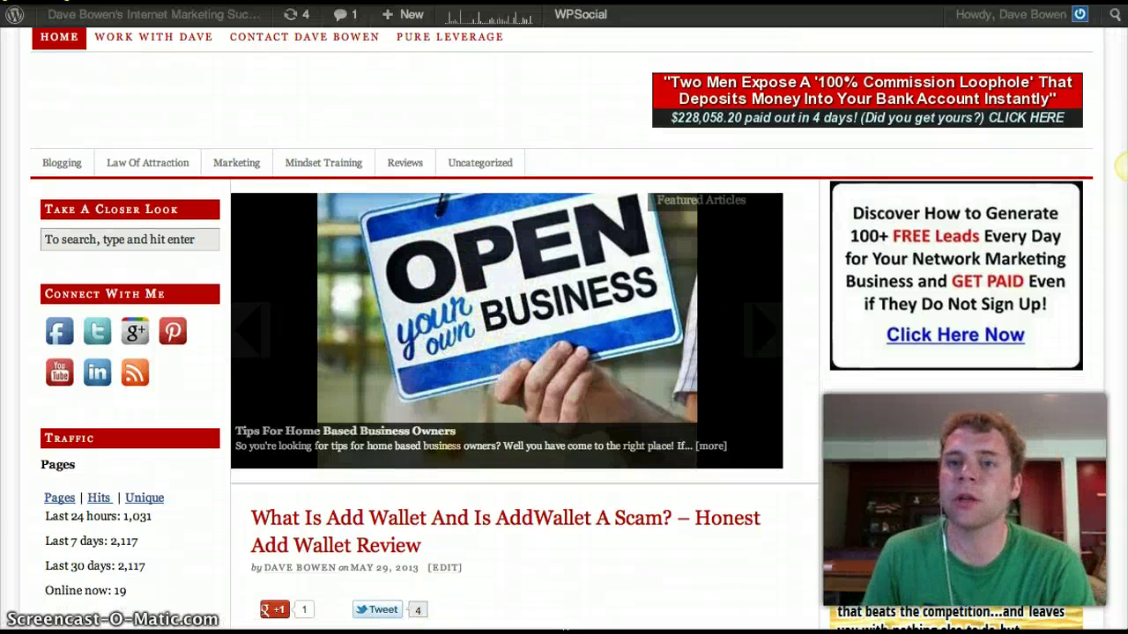
pyautogui.hotkey('ctrl', 'Tab')
pyautogui.scroll(12, 603, 291)
pyautogui.scroll(-5, 592, 277)
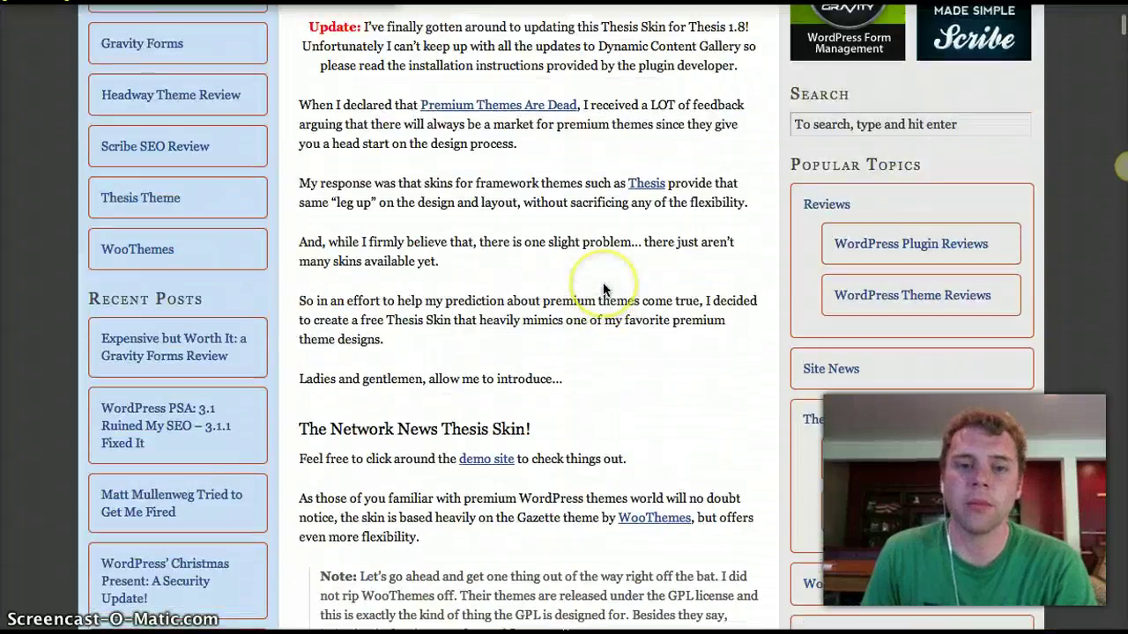
pyautogui.scroll(2, 604, 290)
pyautogui.scroll(-6, 520, 317)
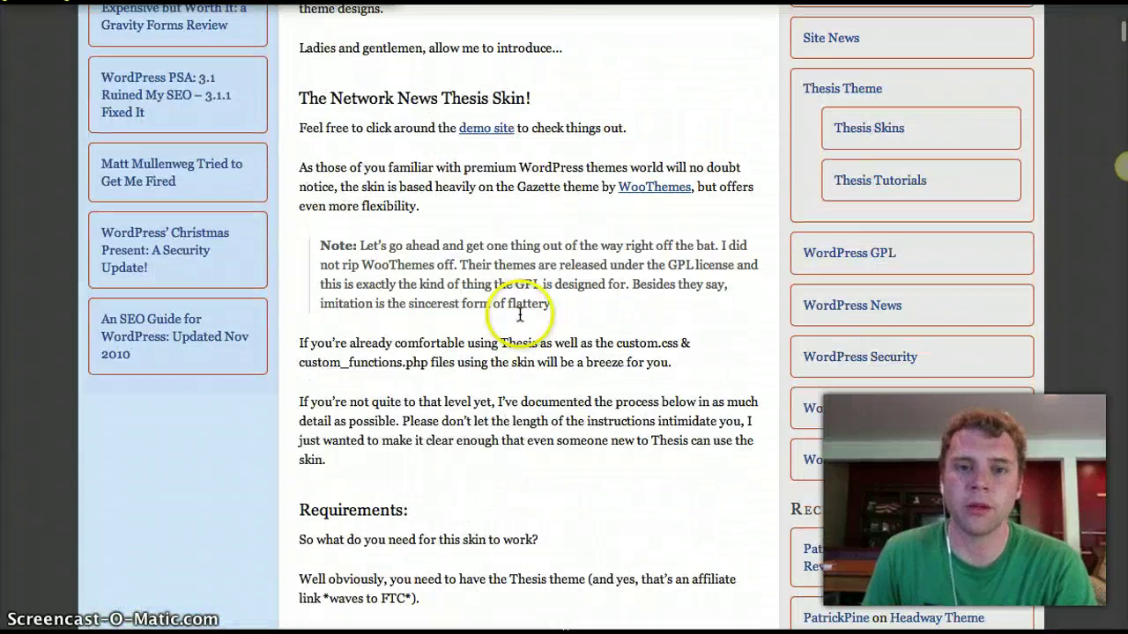
pyautogui.click(474, 134)
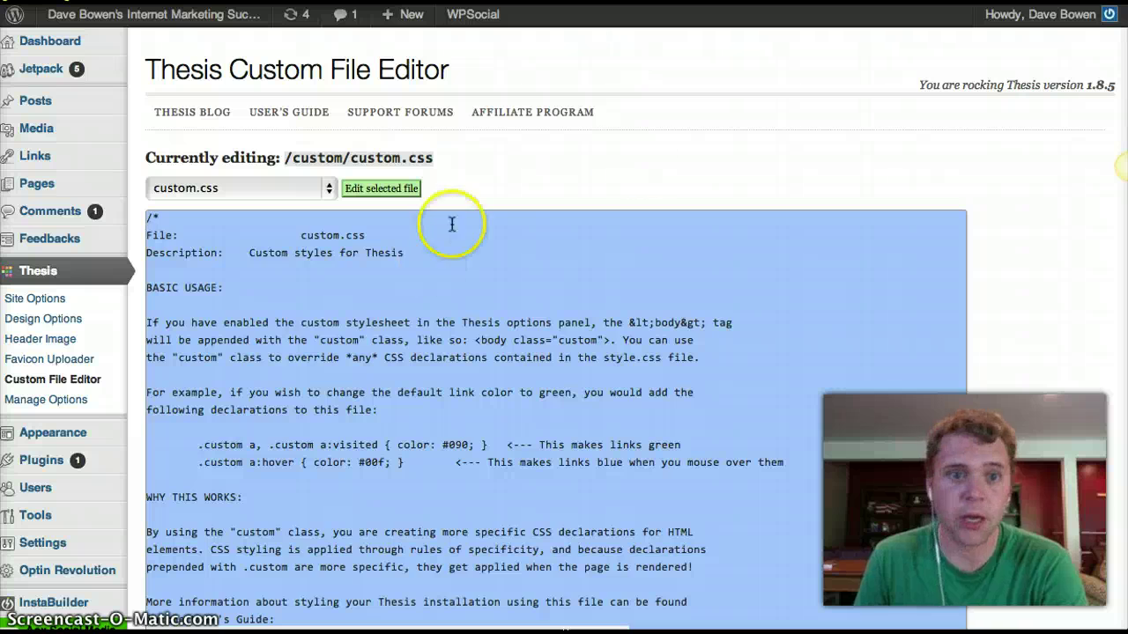
# - Put the cursor inside the empty background:url() of the .custom #header #logo a rule
pyautogui.click(451, 225)
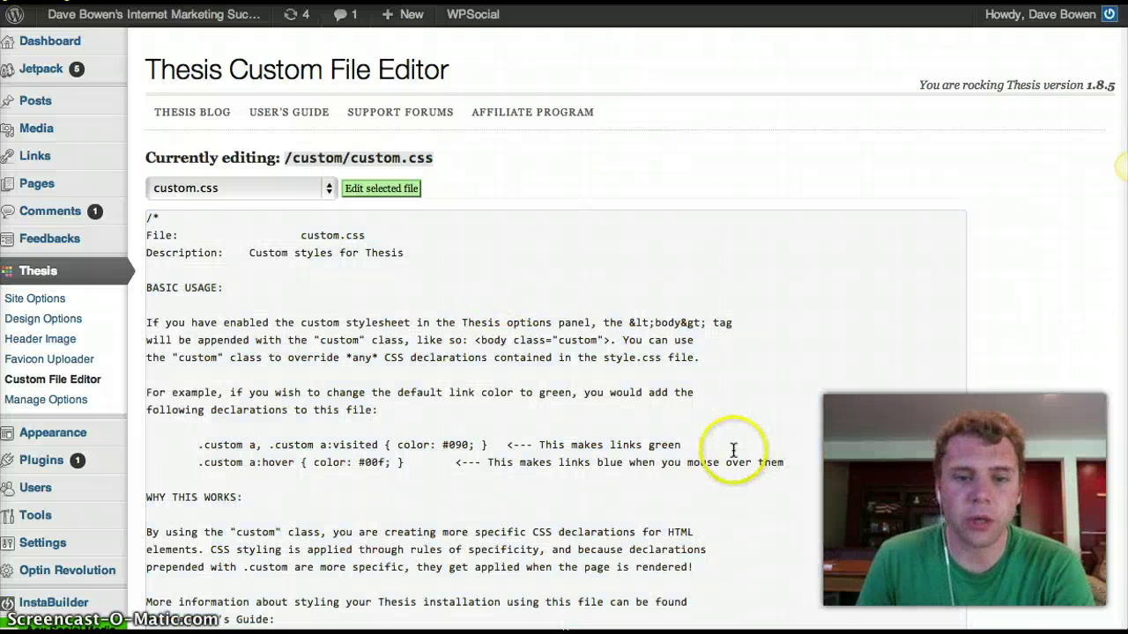
pyautogui.scroll(-10, 727, 453)
pyautogui.scroll(-4, 721, 456)
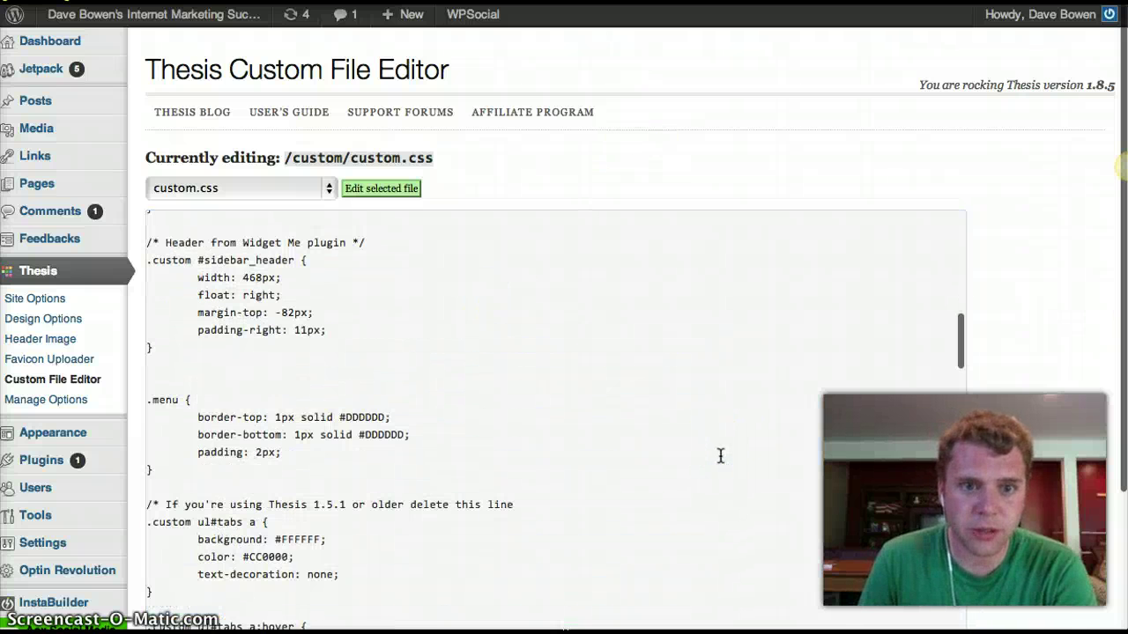
pyautogui.scroll(4, 718, 456)
pyautogui.click(289, 341)
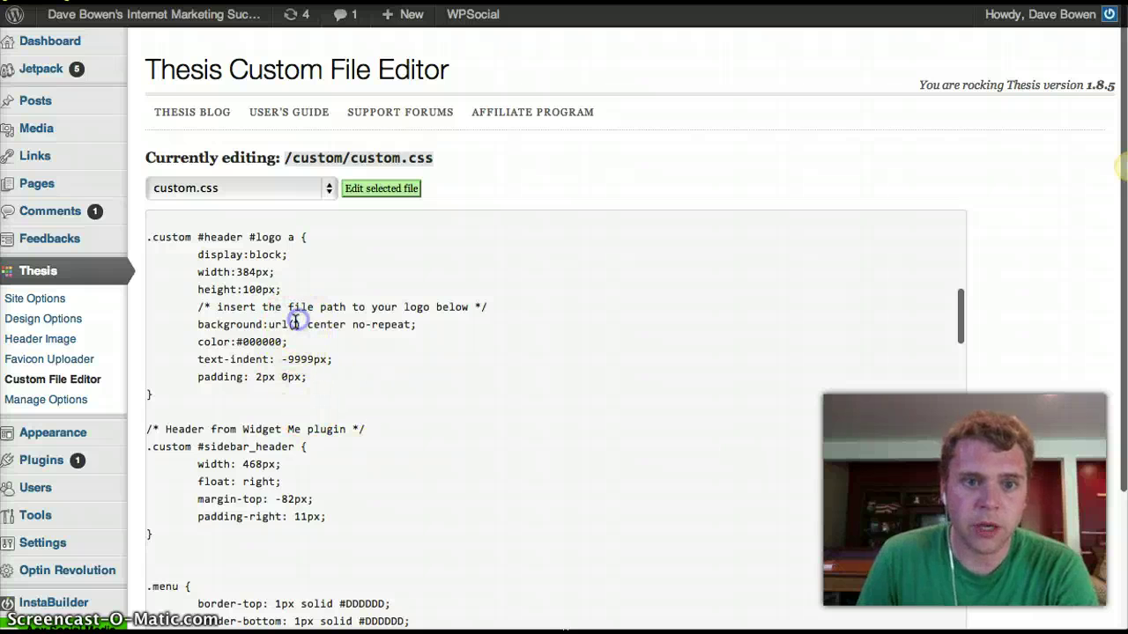
pyautogui.click(293, 324)
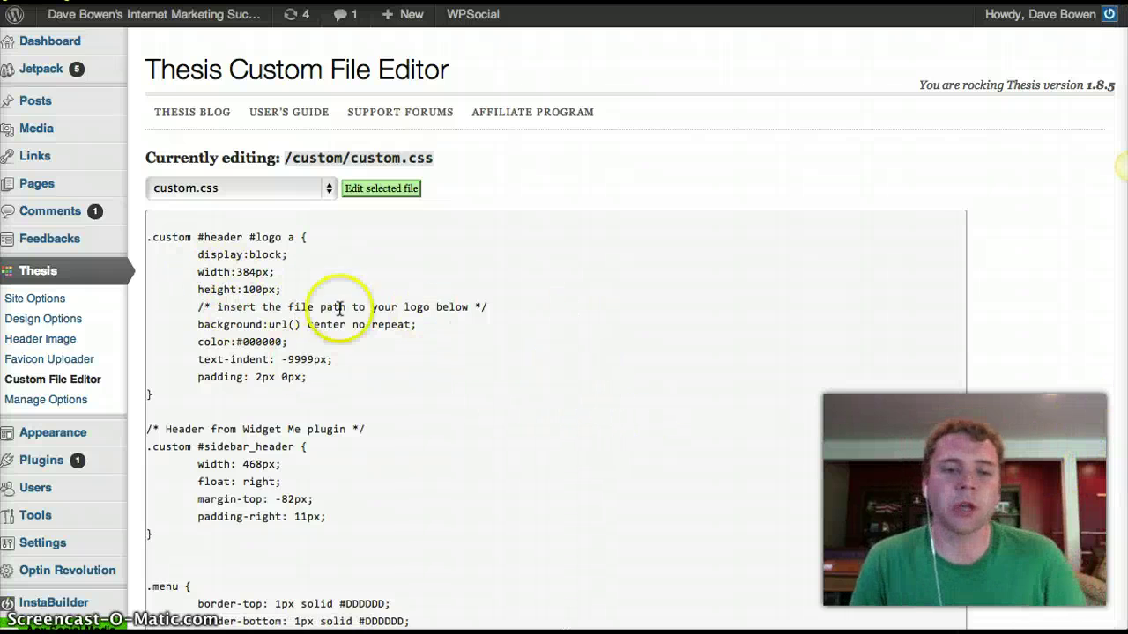
# - Check the live blog front page, then return to the custom.css editor
pyautogui.click(154, 14)
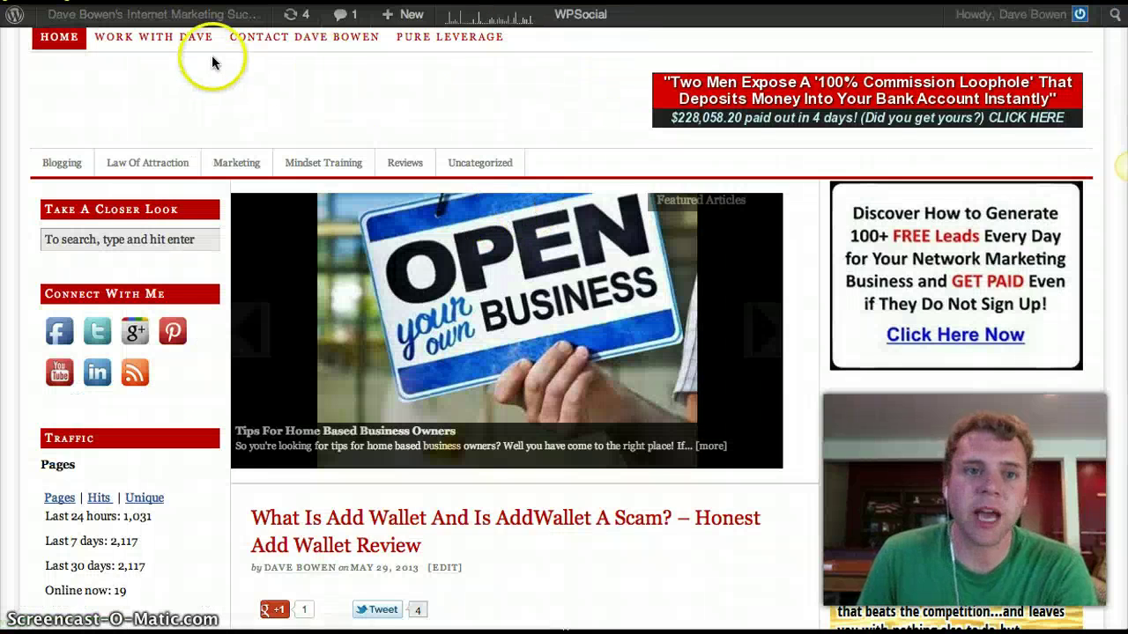
pyautogui.hotkey('alt', 'Left')
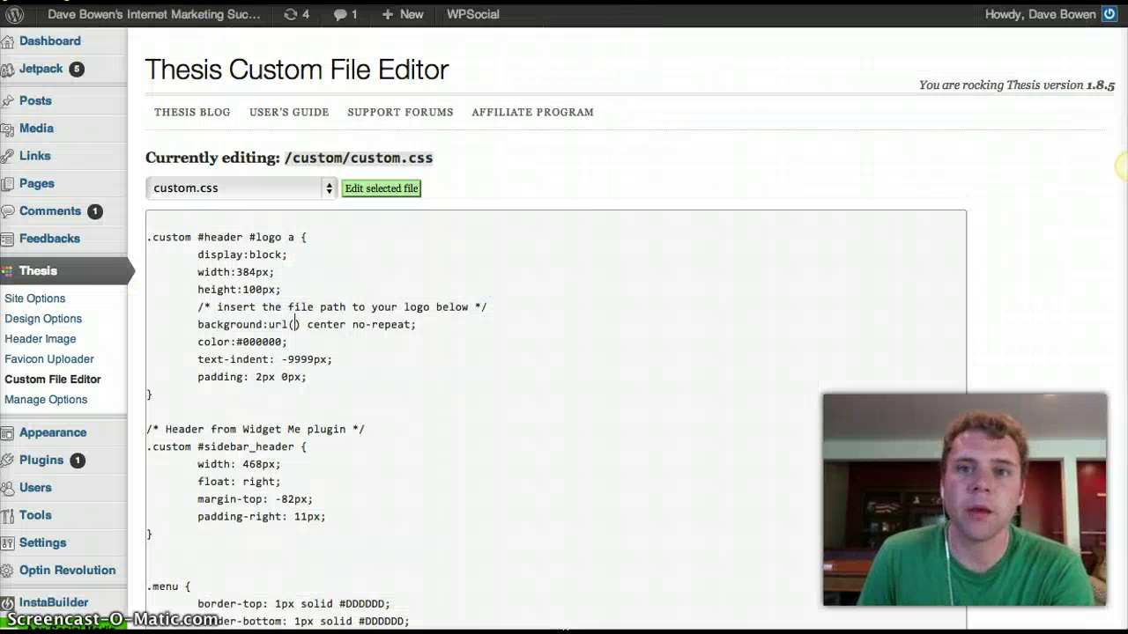
pyautogui.scroll(-3, 1036, 425)
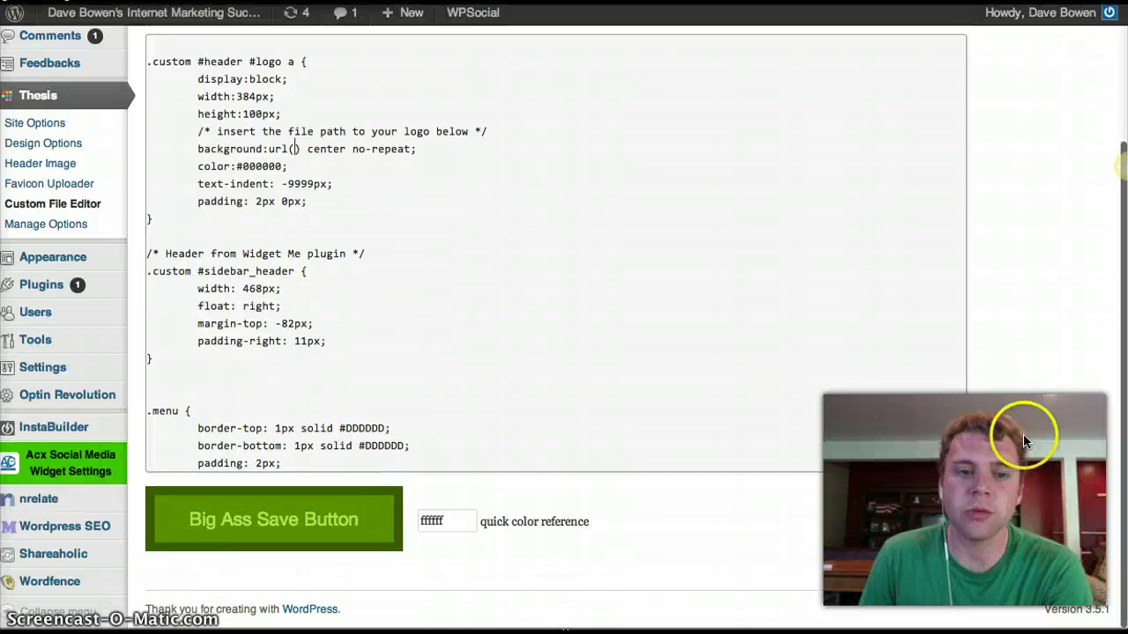
pyautogui.scroll(3, 1023, 433)
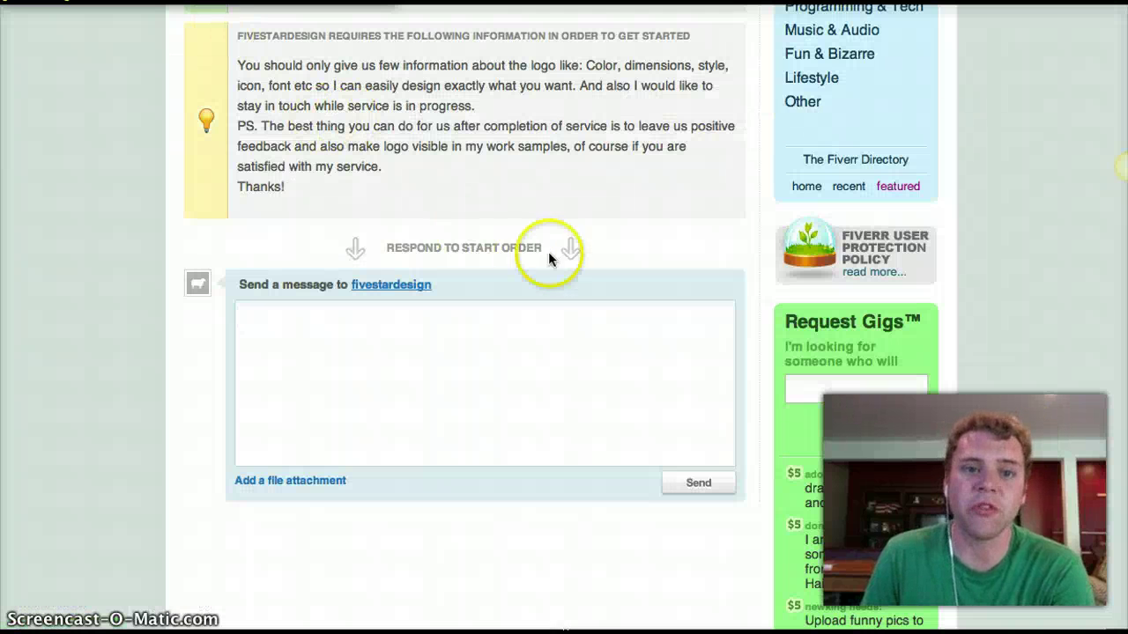
pyautogui.scroll(1, 528, 250)
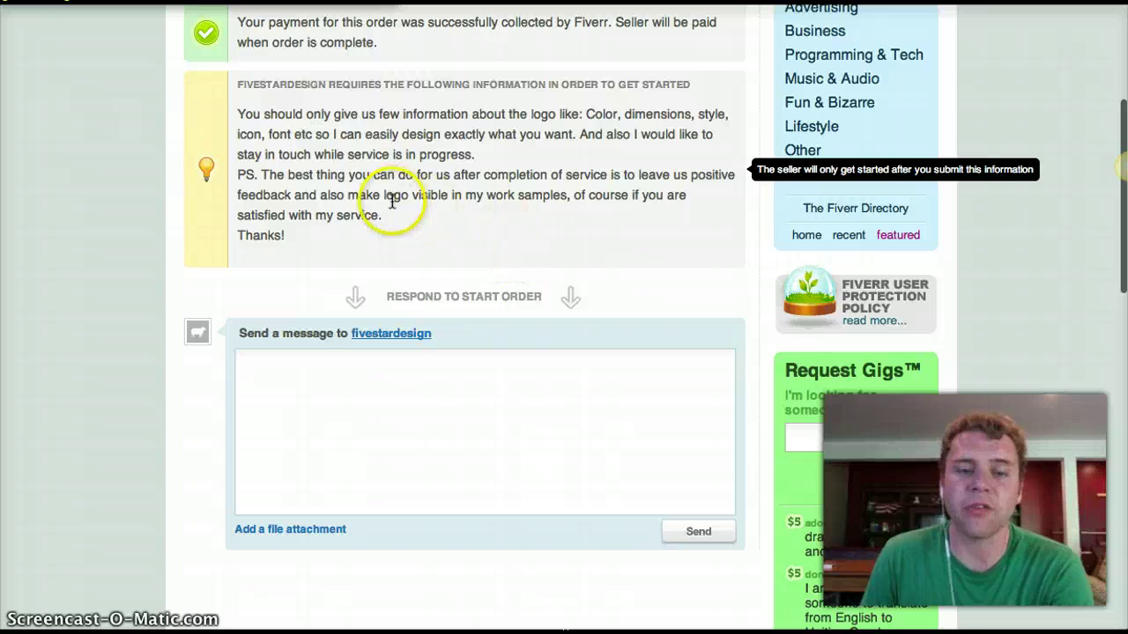
# - Review the $5 Fiverr logo order's requirements, then switch back to the blog tab
pyautogui.scroll(3, 392, 201)
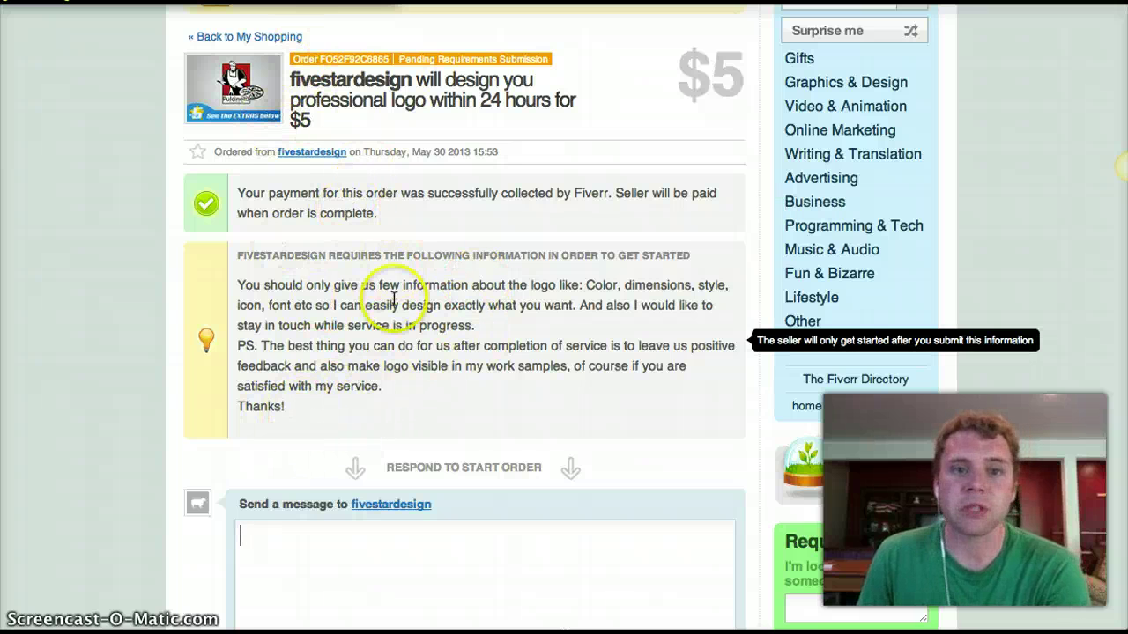
pyautogui.hotkey('ctrl', 'Tab')
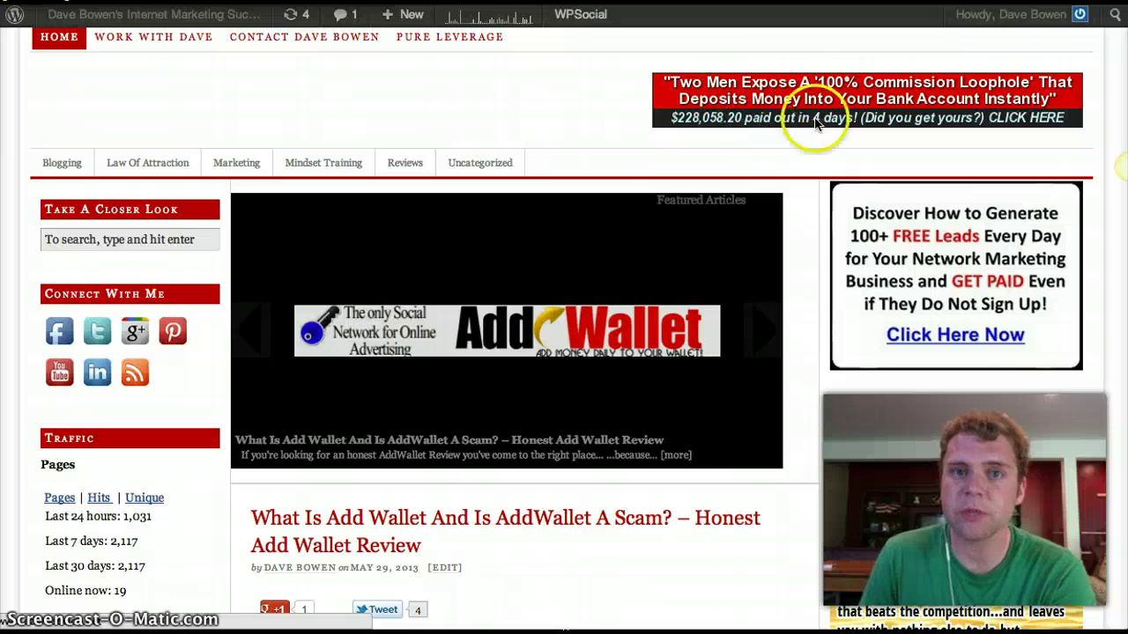
# - Return to the WordPress admin and browse the Installed Plugins list
pyautogui.hotkey('ctrl', 'Tab')
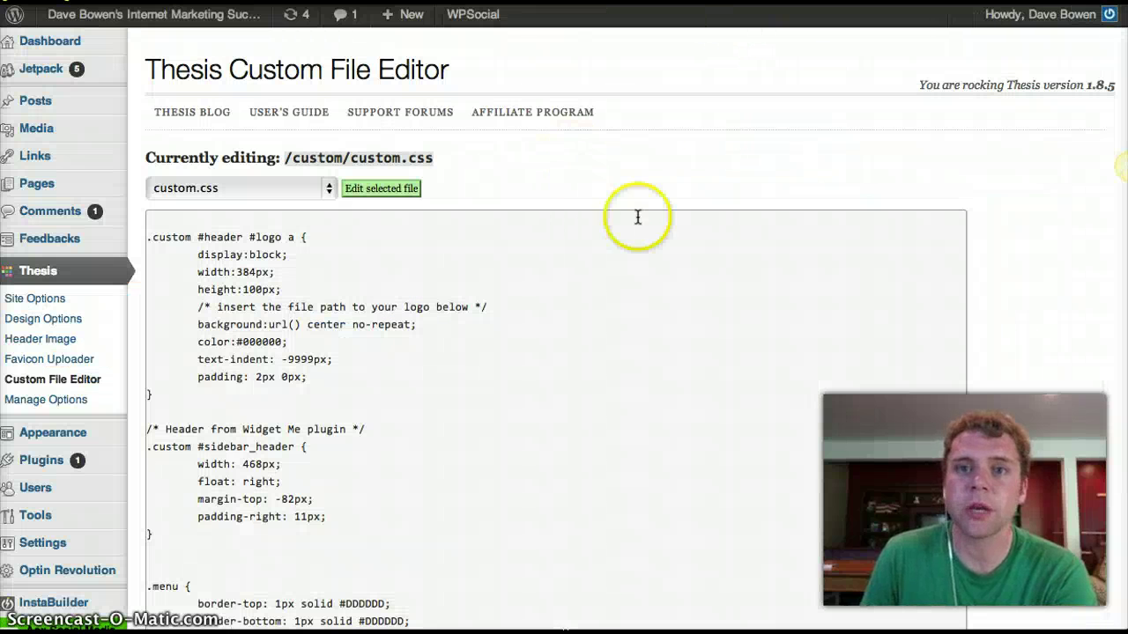
pyautogui.scroll(-3, 53, 282)
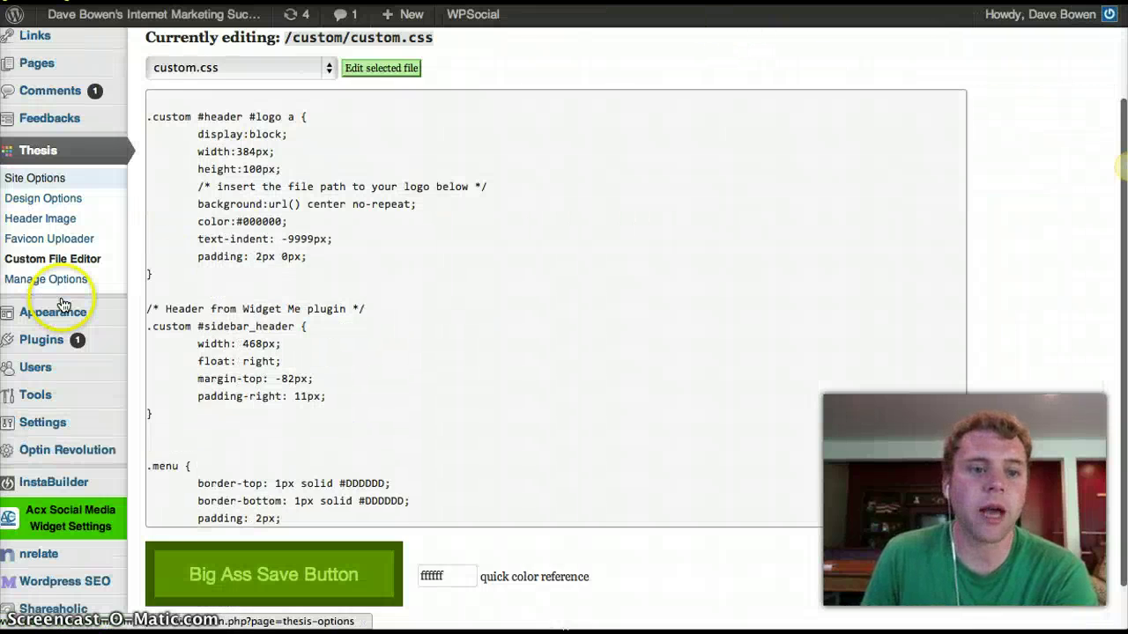
pyautogui.moveTo(35, 257)
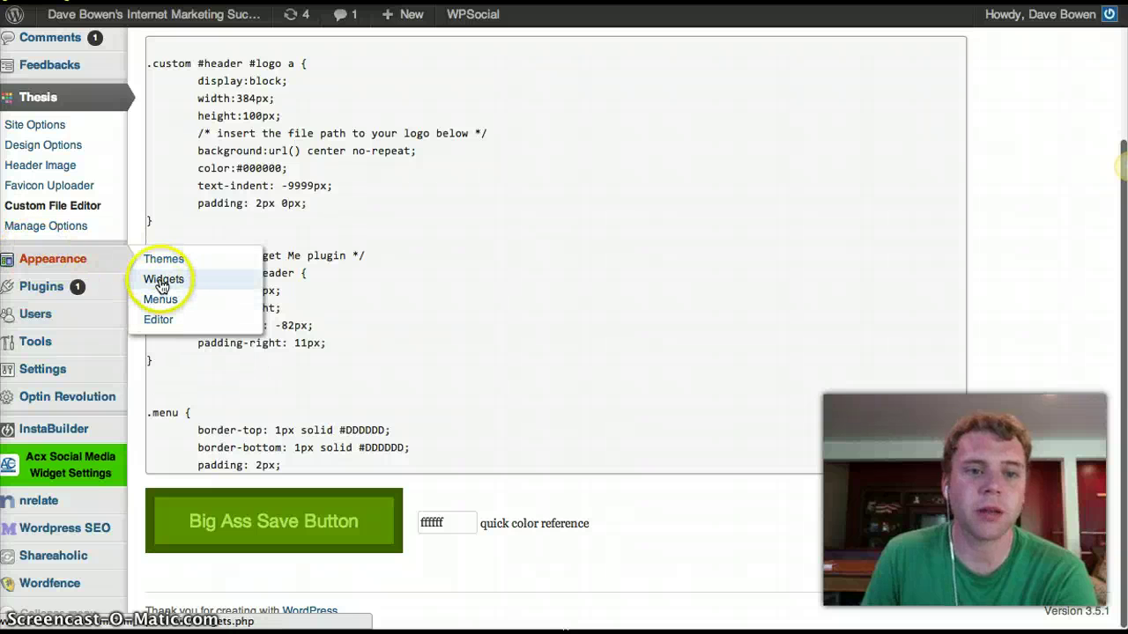
pyautogui.moveTo(24, 299)
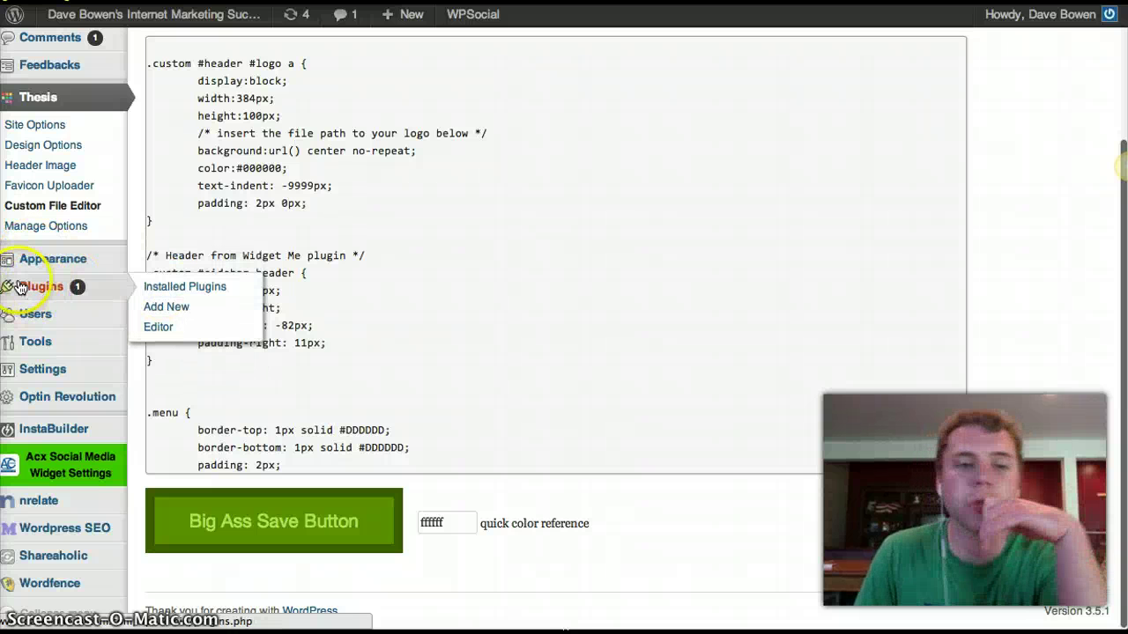
pyautogui.click(230, 288)
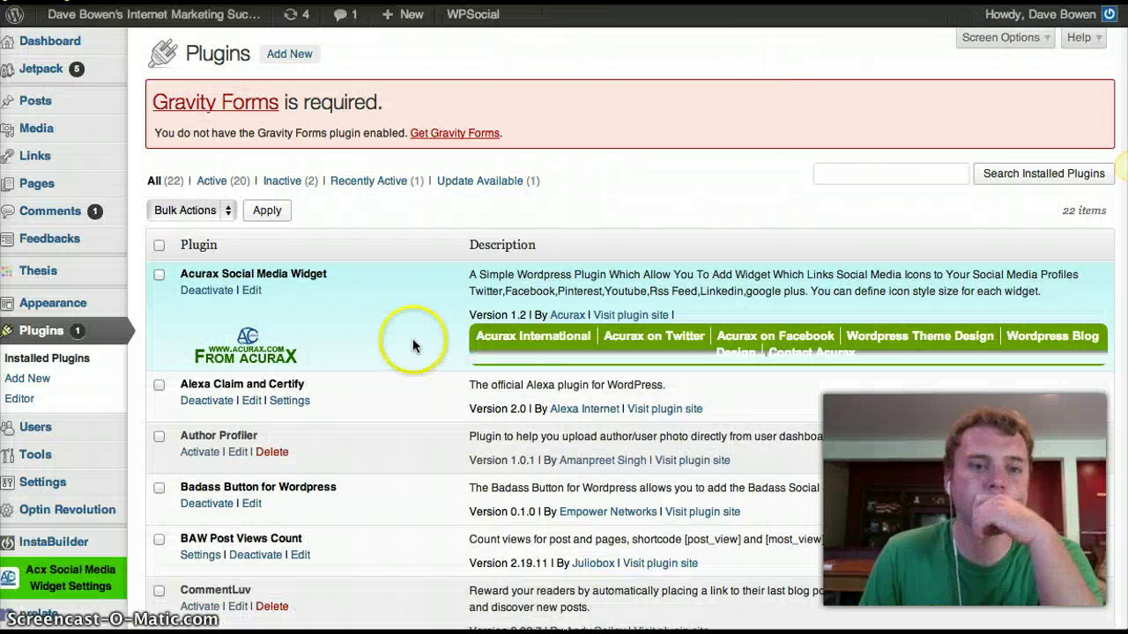
pyautogui.scroll(-5, 394, 368)
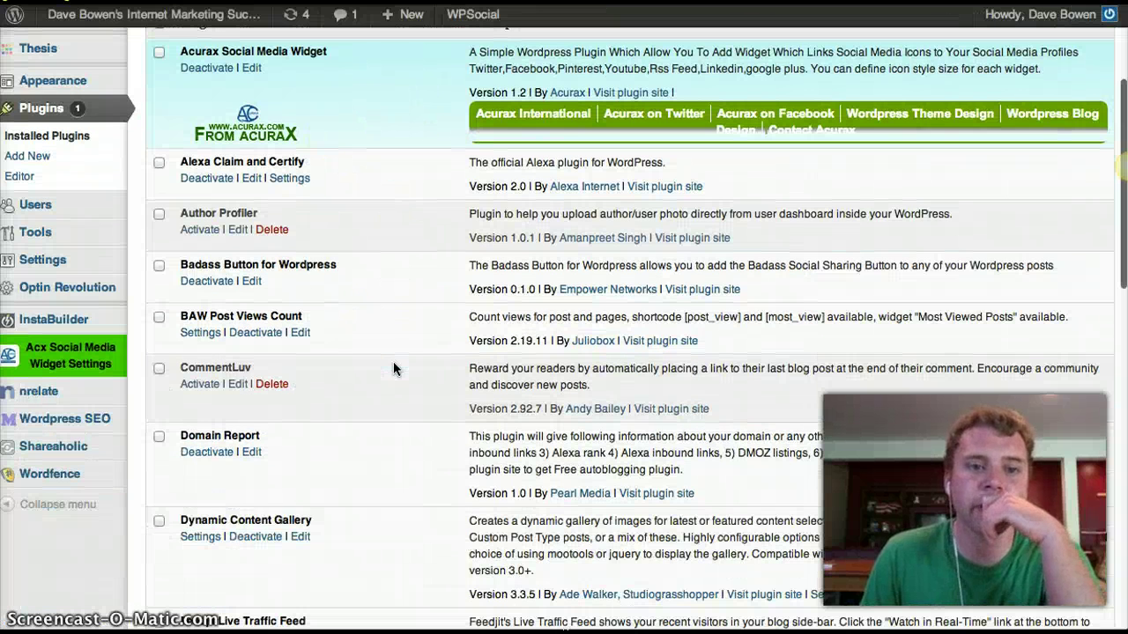
pyautogui.scroll(-6, 393, 368)
# - Go to Add New plugins, then open the Appearance > Widgets page
pyautogui.click(186, 230)
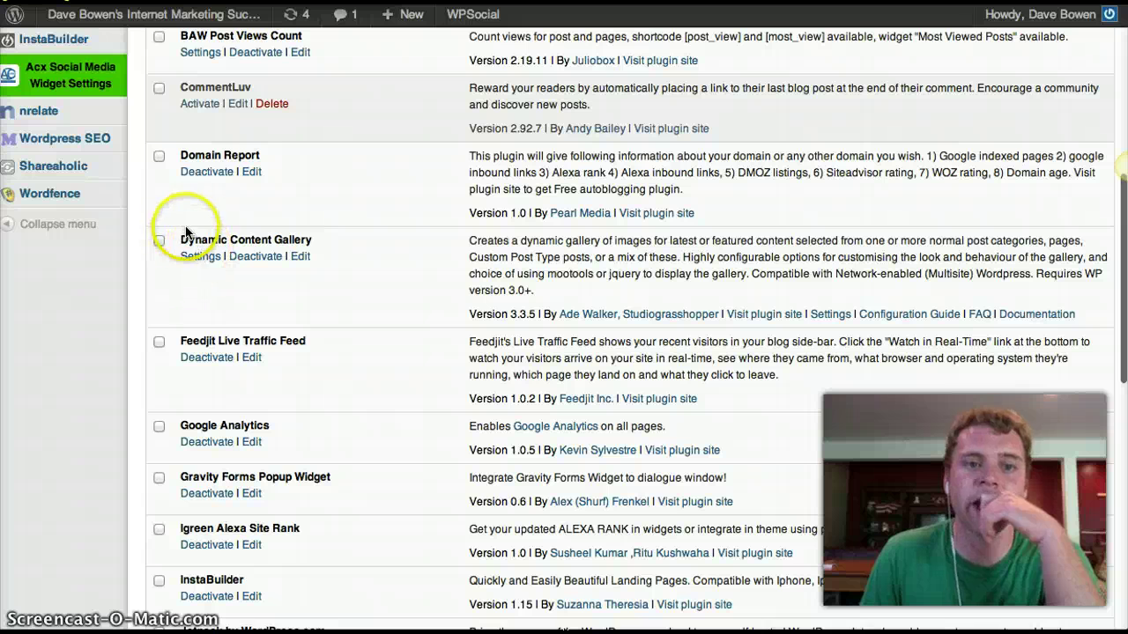
pyautogui.scroll(11, 359, 268)
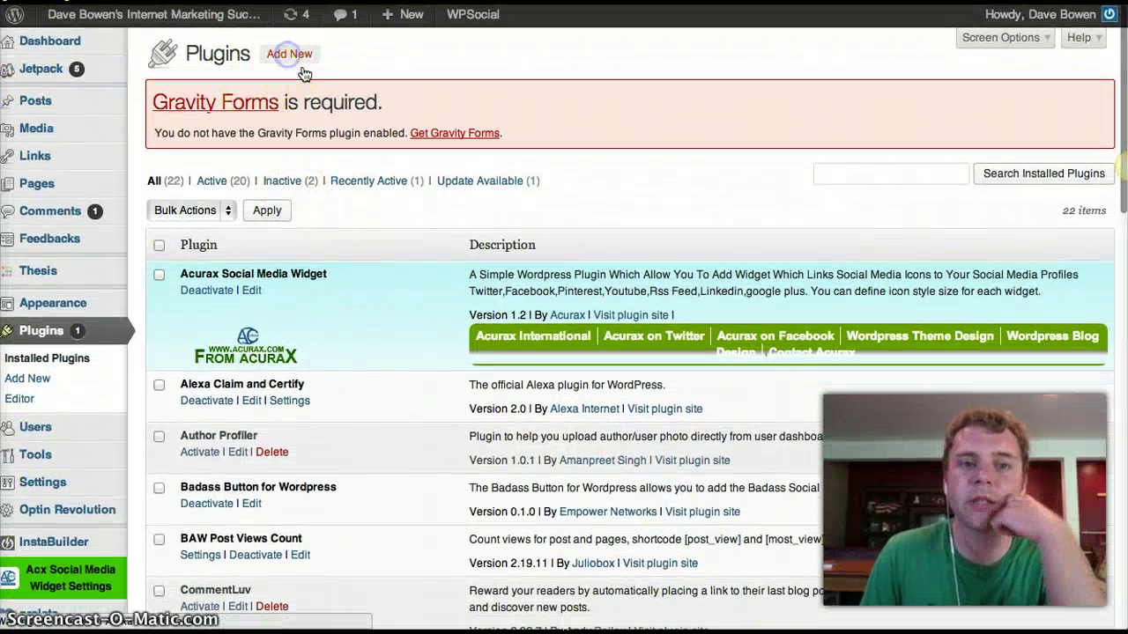
pyautogui.click(289, 55)
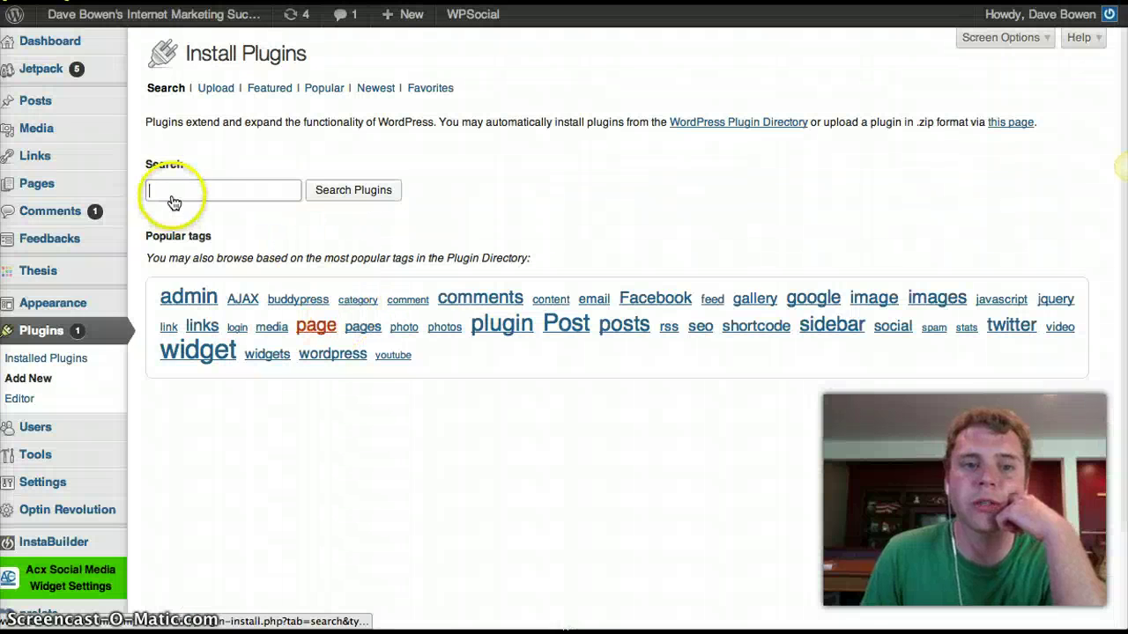
pyautogui.click(286, 191)
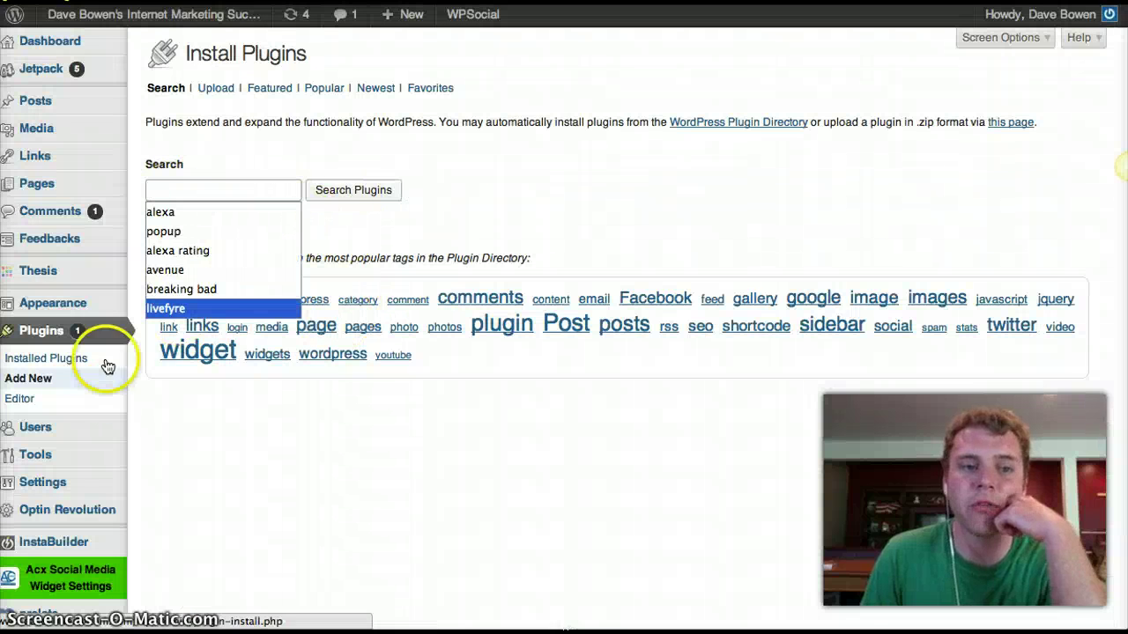
pyautogui.moveTo(44, 302)
pyautogui.click(170, 343)
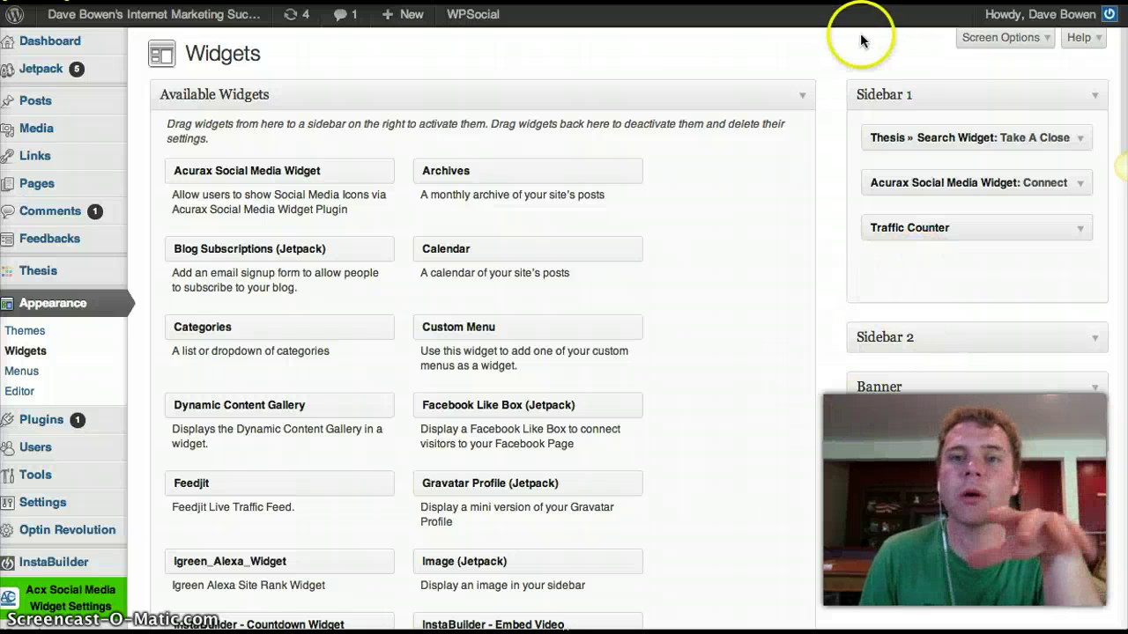
# - Expand the Banner sidebar on the Widgets page and open its Text widget's HTML
pyautogui.scroll(-1, 1120, 166)
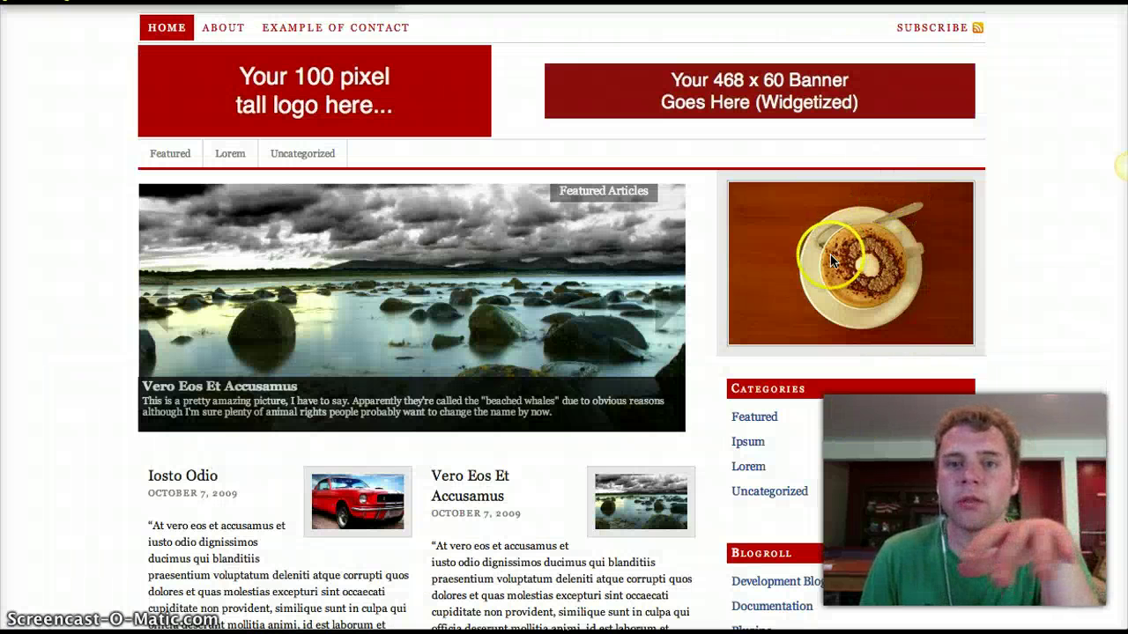
pyautogui.scroll(-15, 838, 252)
pyautogui.scroll(15, 873, 76)
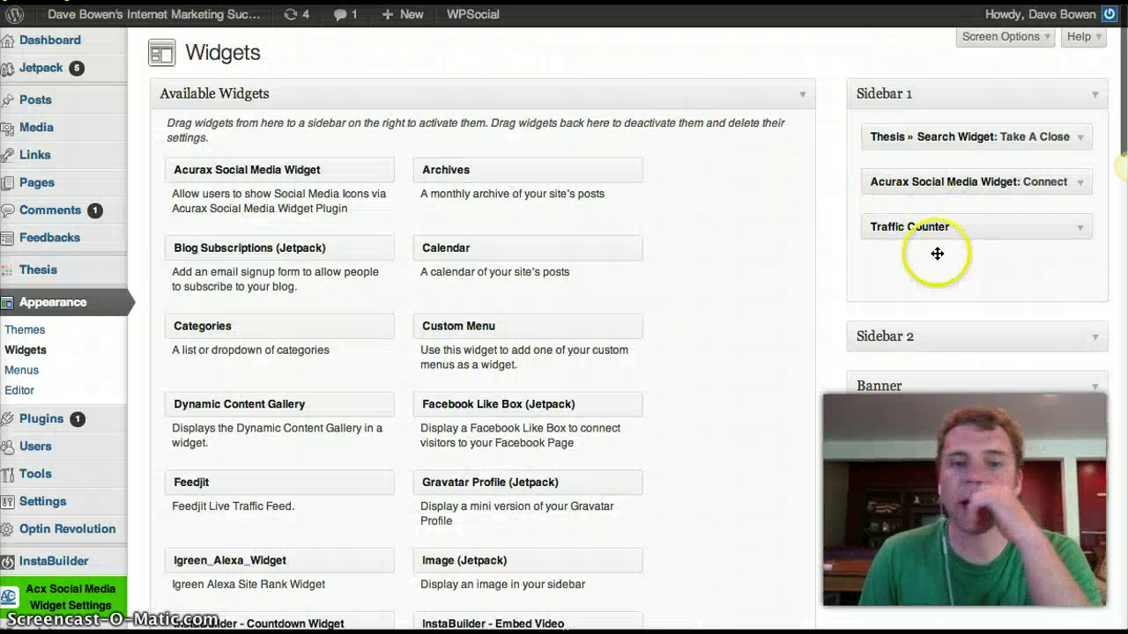
pyautogui.scroll(-2, 954, 357)
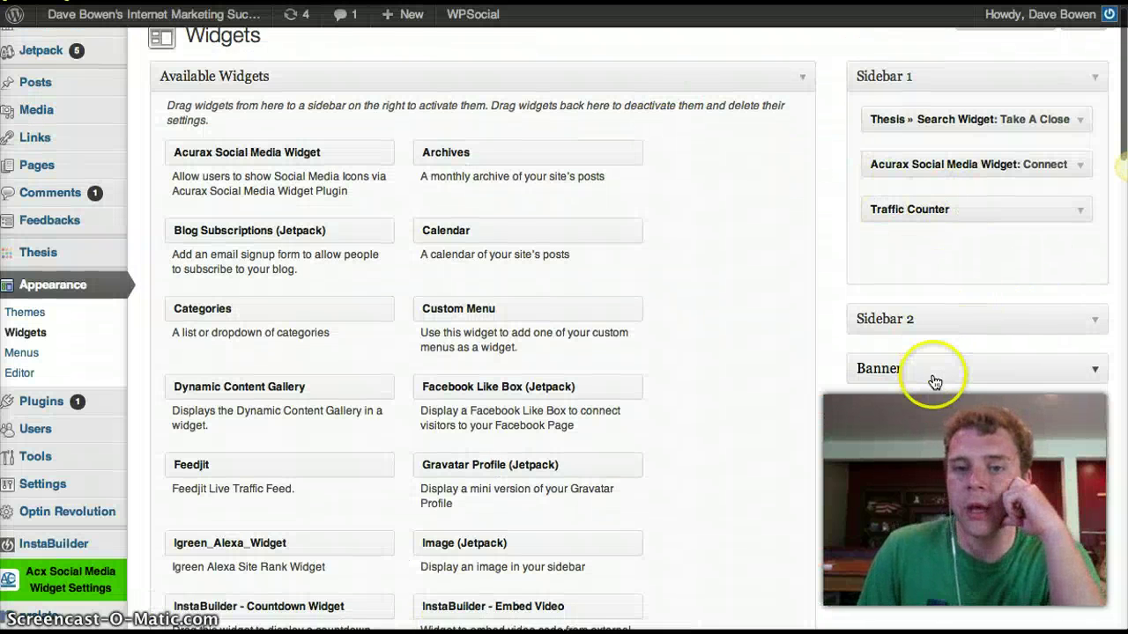
pyautogui.click(1089, 342)
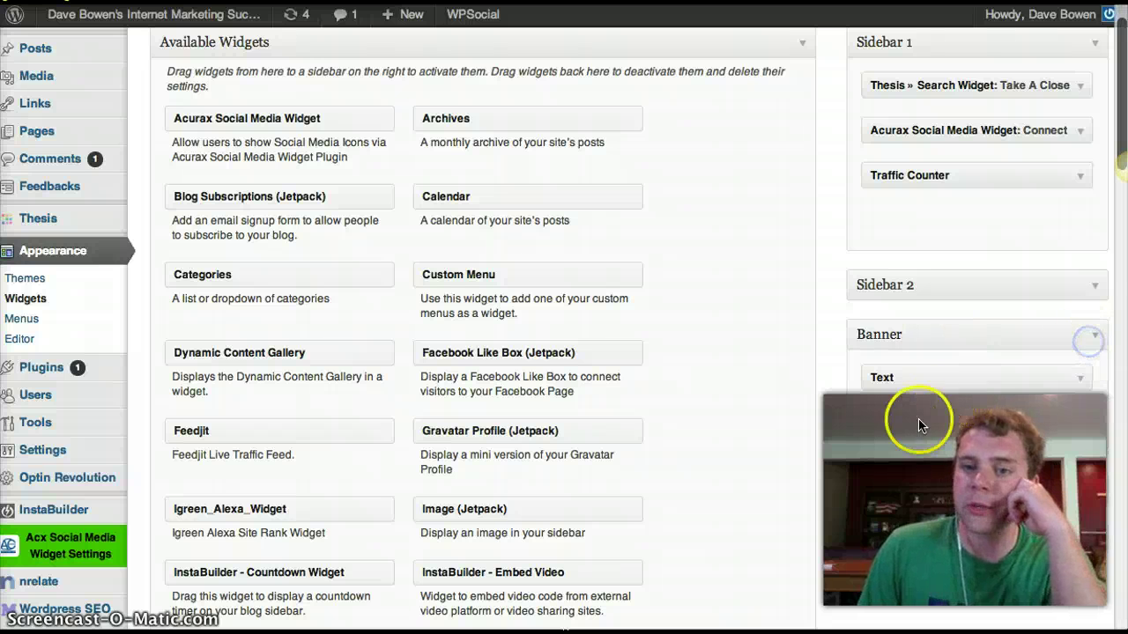
pyautogui.scroll(-15, 700, 479)
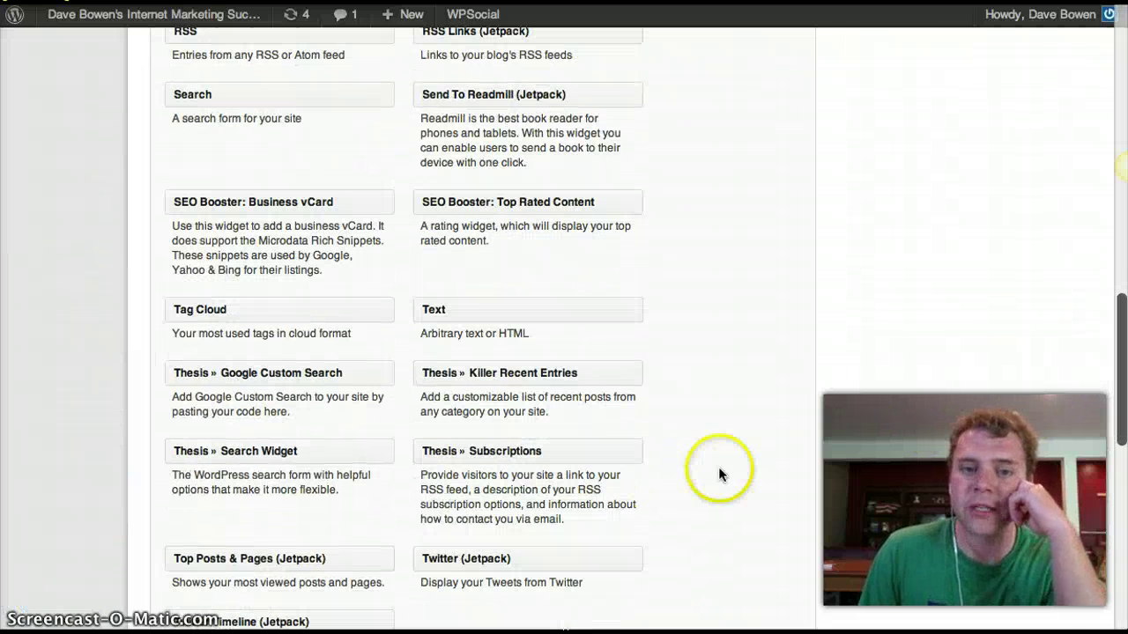
pyautogui.scroll(15, 911, 373)
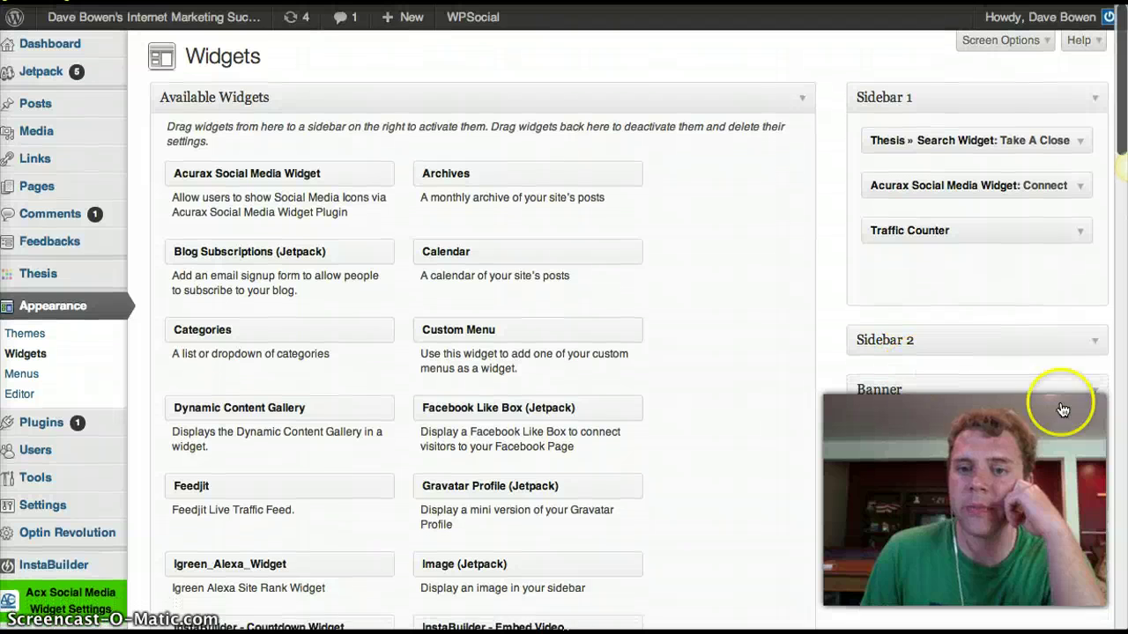
pyautogui.click(1086, 441)
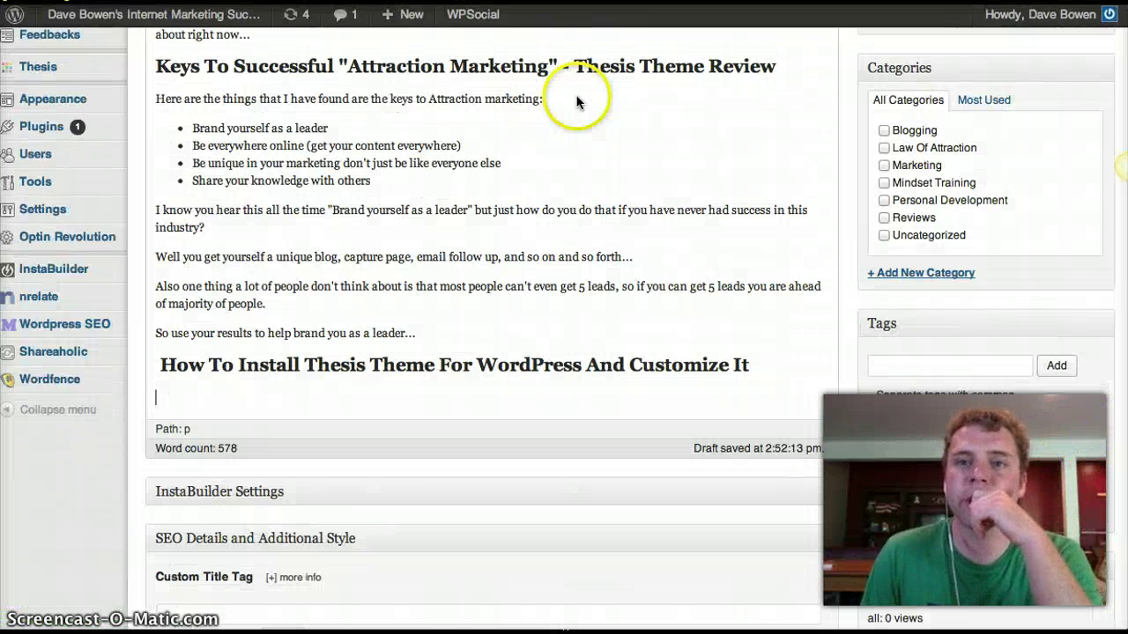
# - Select the 'Is your blog unique?' image, close its link dialog and show the Text view
pyautogui.scroll(3, 403, 479)
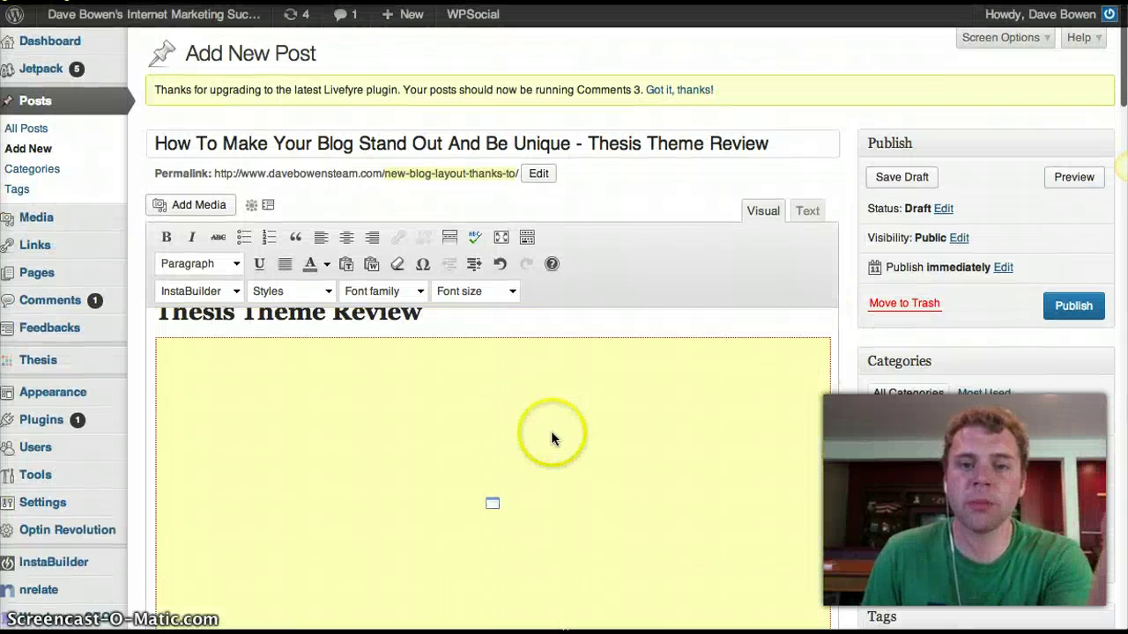
pyautogui.click(653, 457)
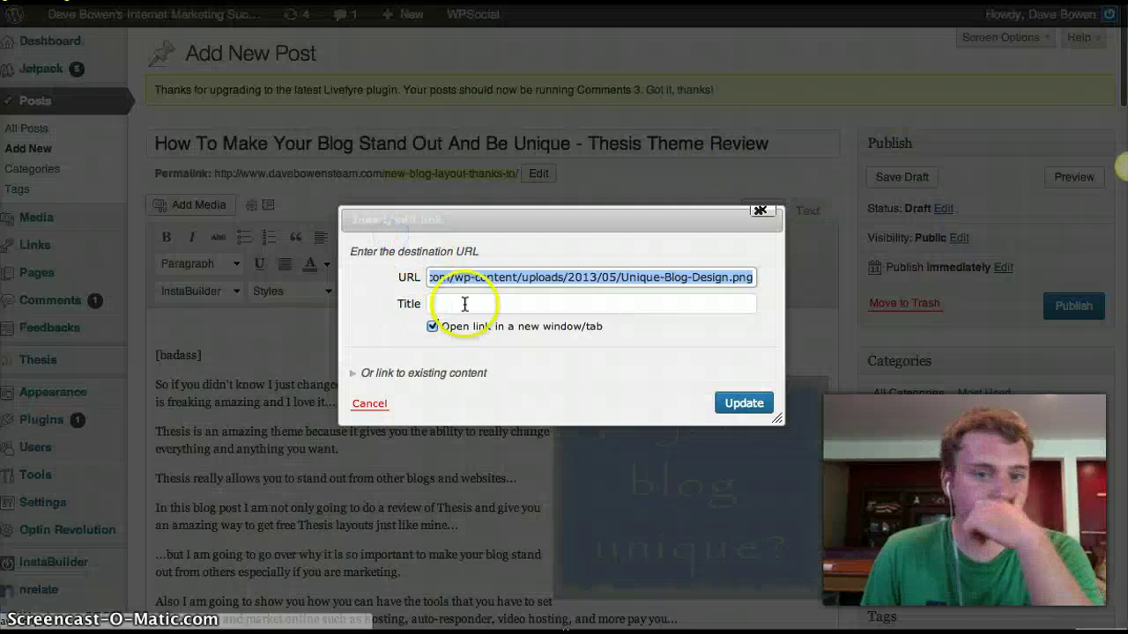
pyautogui.click(759, 217)
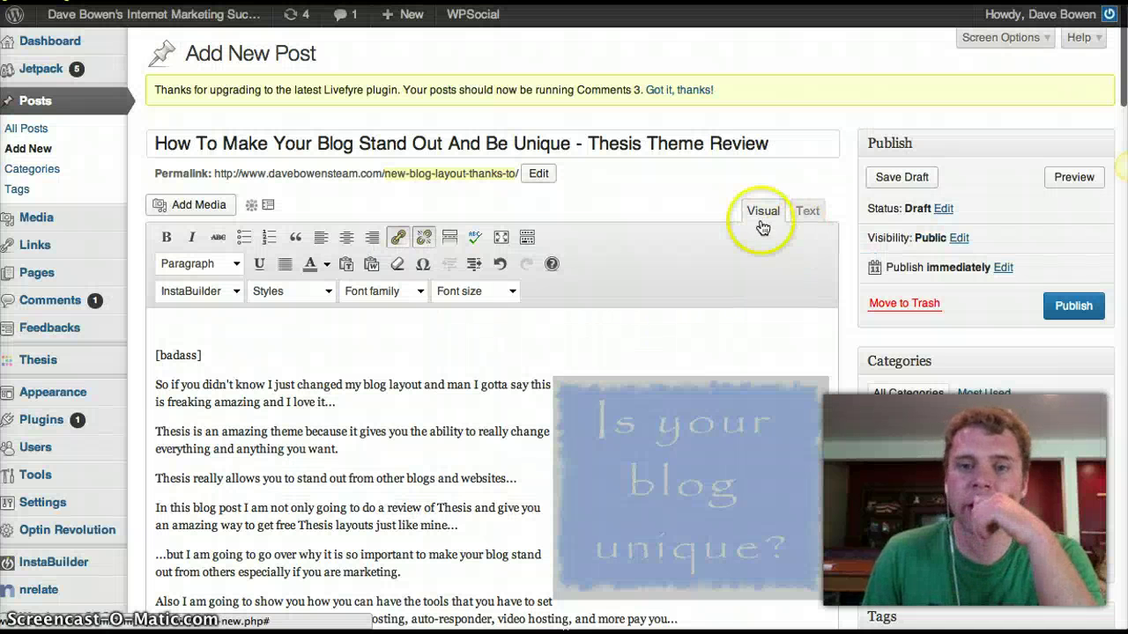
pyautogui.click(804, 211)
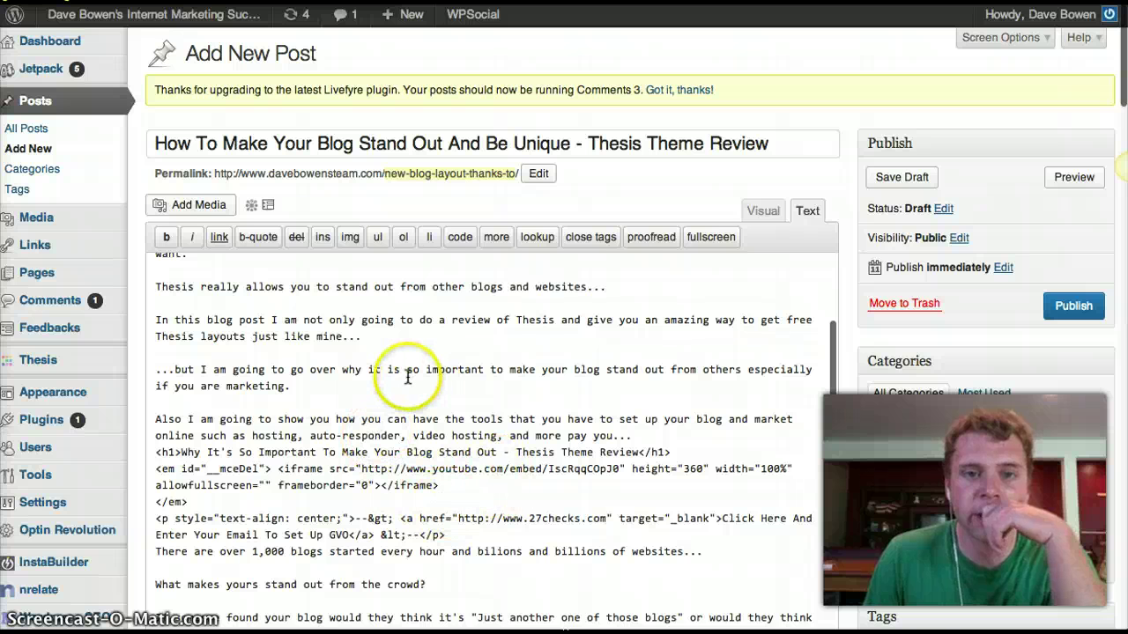
# - Inspect the image link's <a><img> HTML and its class and alt attributes, then return to Visual
pyautogui.scroll(4, 407, 377)
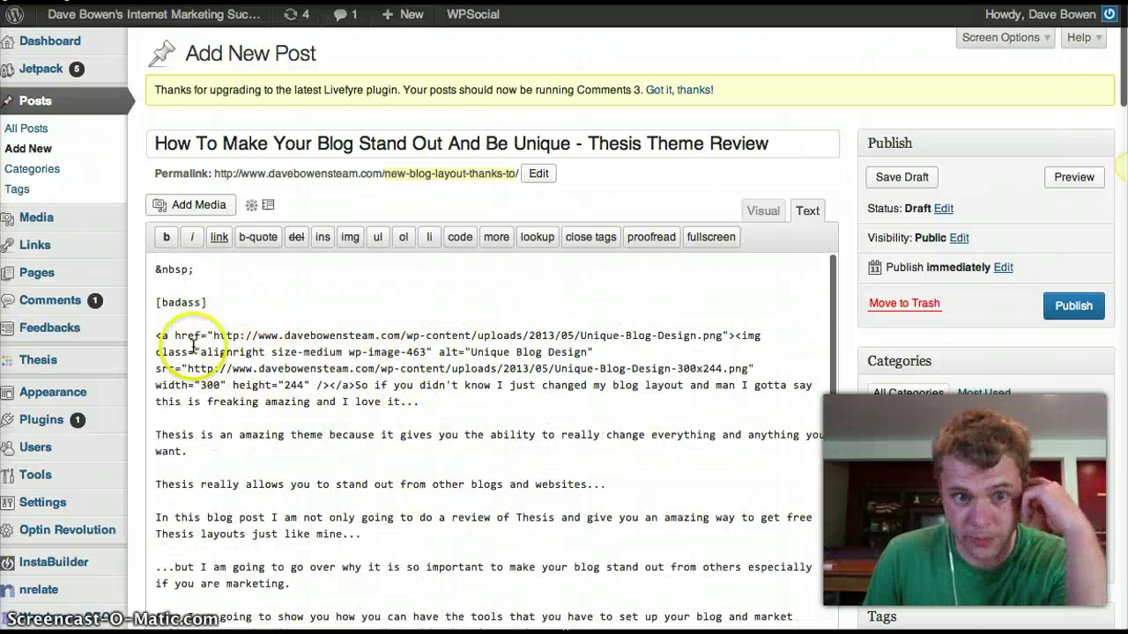
pyautogui.moveTo(154, 335); pyautogui.dragTo(293, 424)
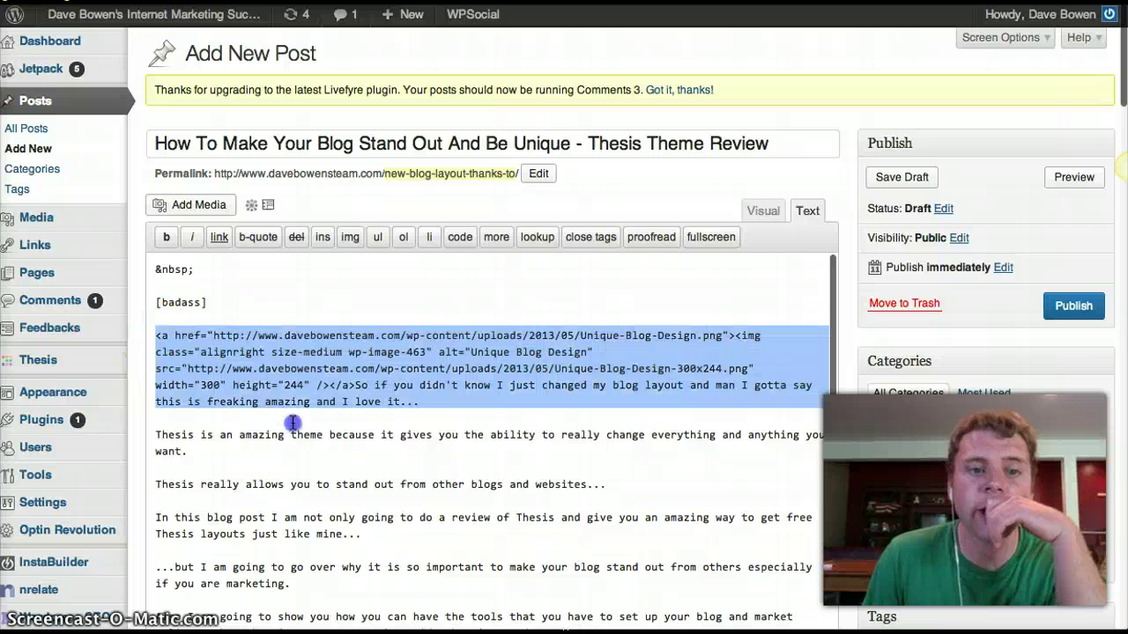
pyautogui.click(412, 420)
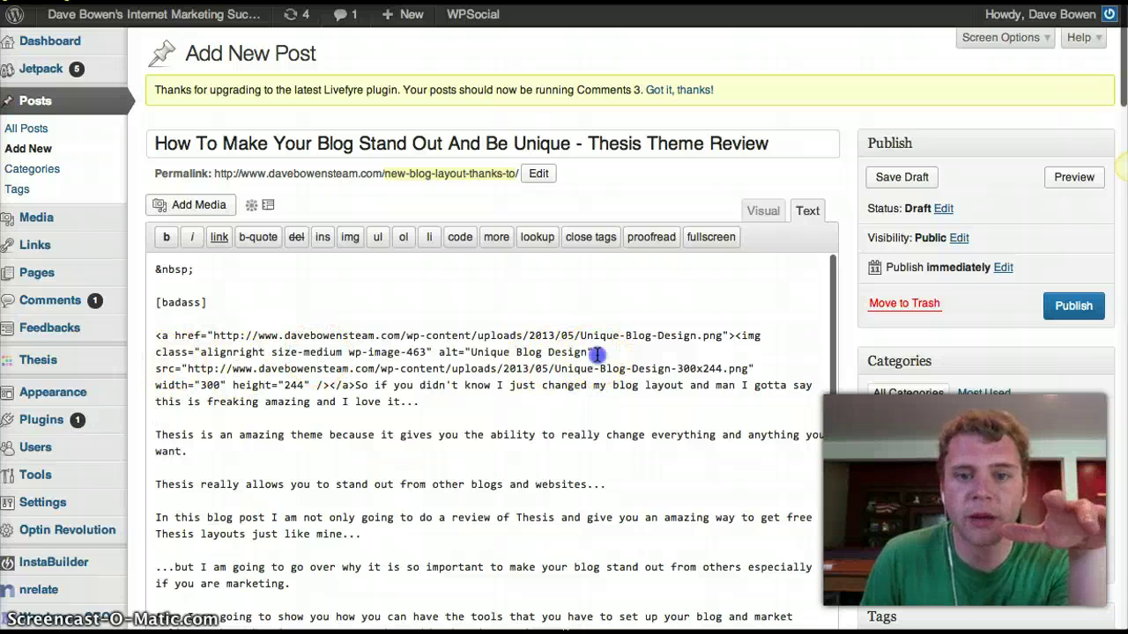
pyautogui.moveTo(596, 353); pyautogui.dragTo(214, 345)
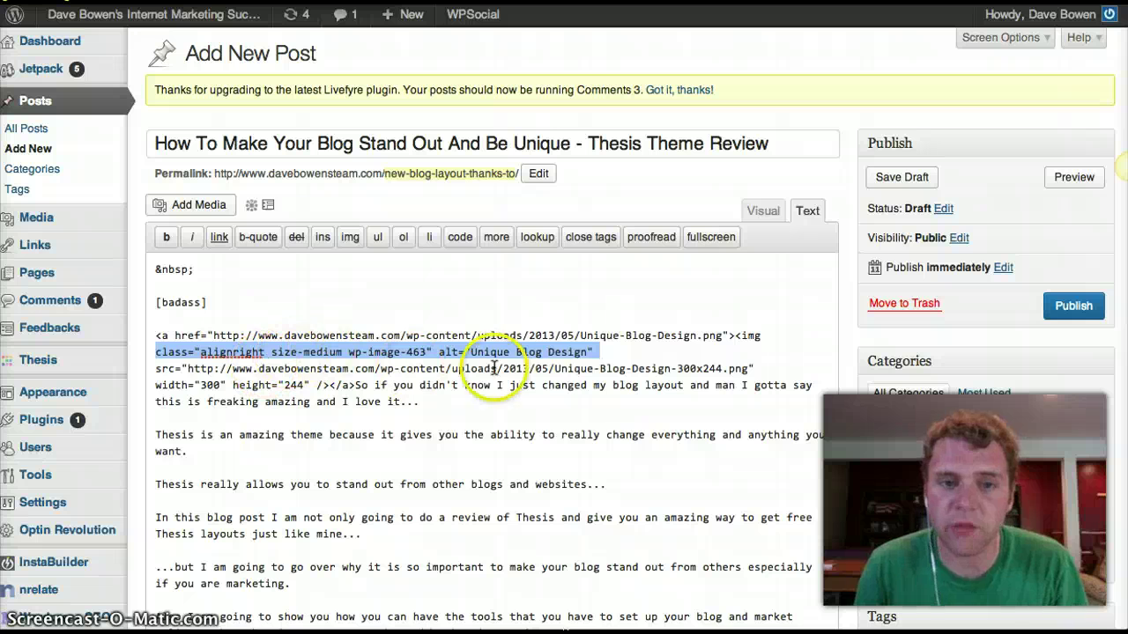
pyautogui.click(731, 407)
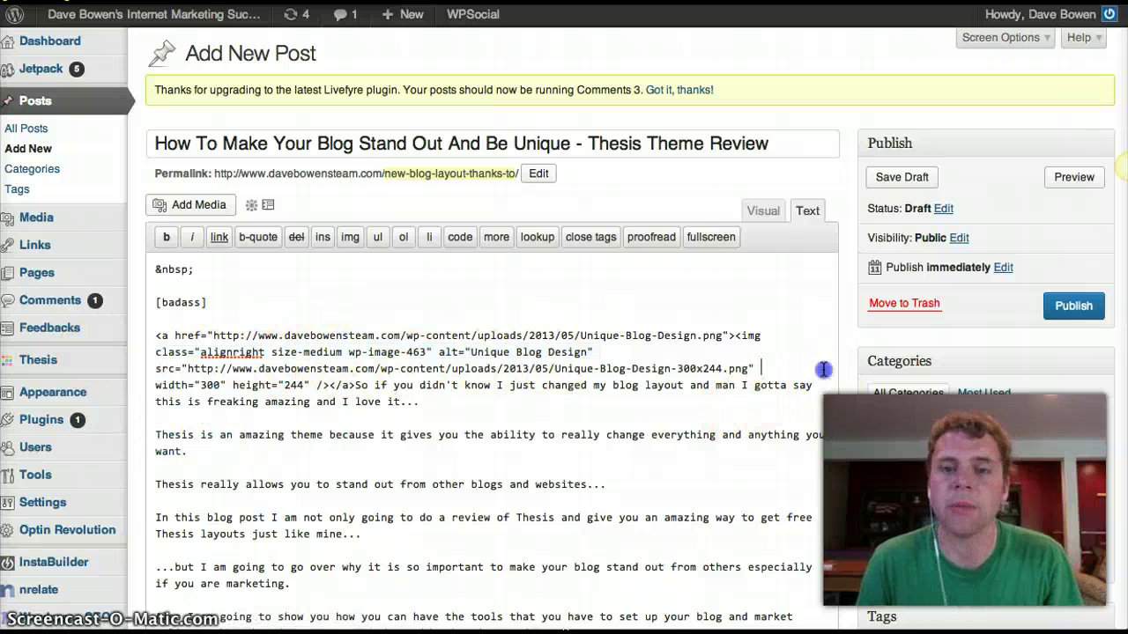
pyautogui.click(762, 213)
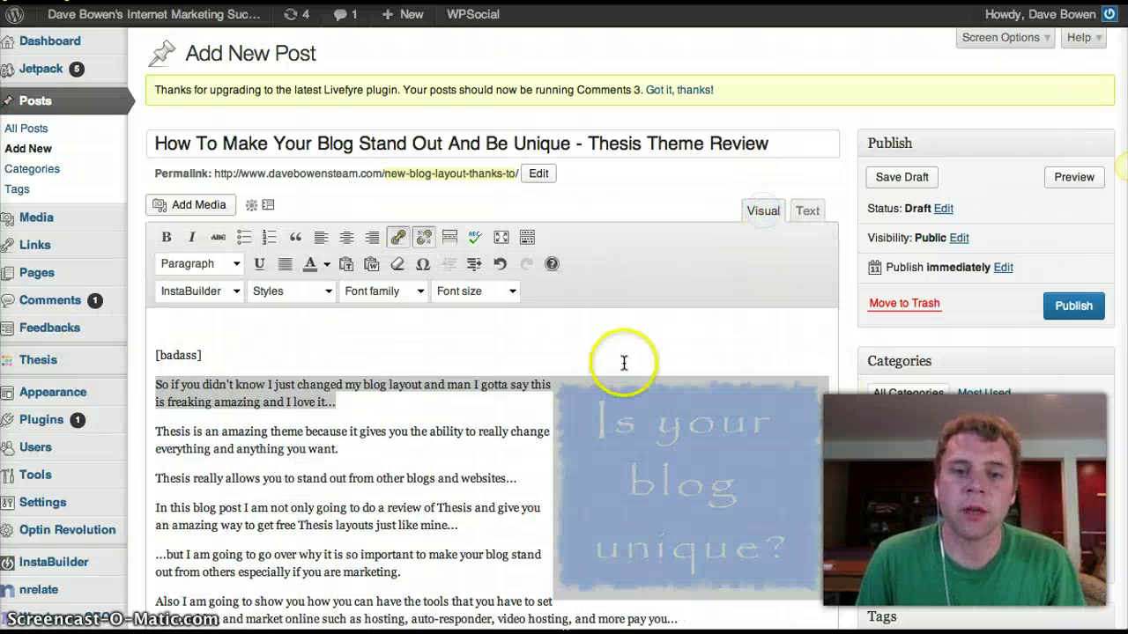
pyautogui.click(727, 327)
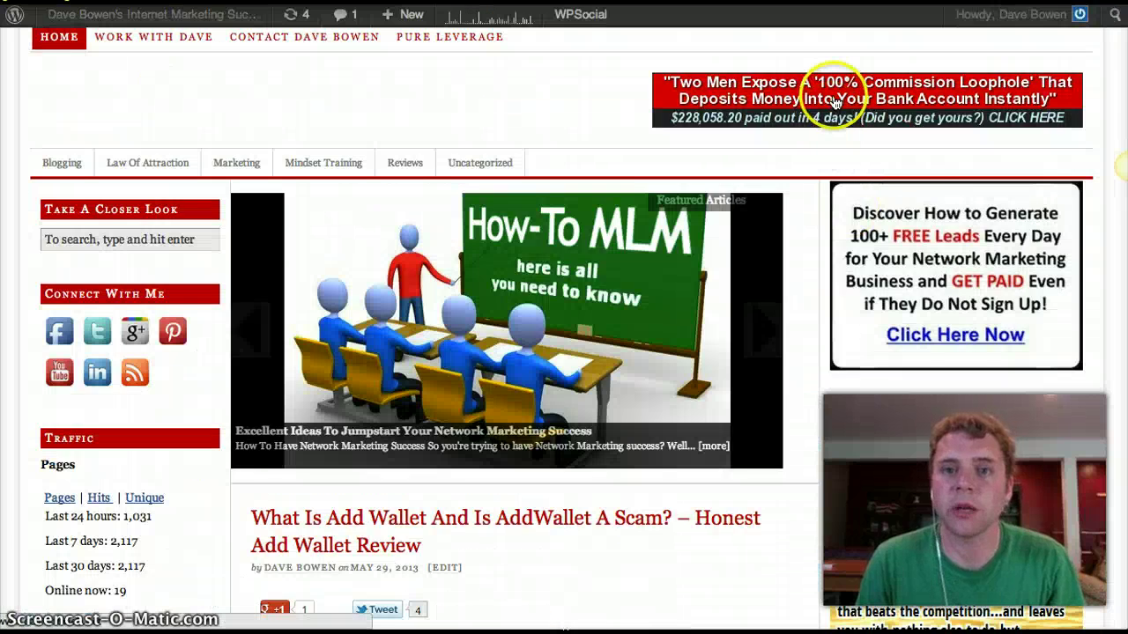
# - Open the header ad's offer, then leave its landing page via Confirm Navigation
pyautogui.click(831, 118)
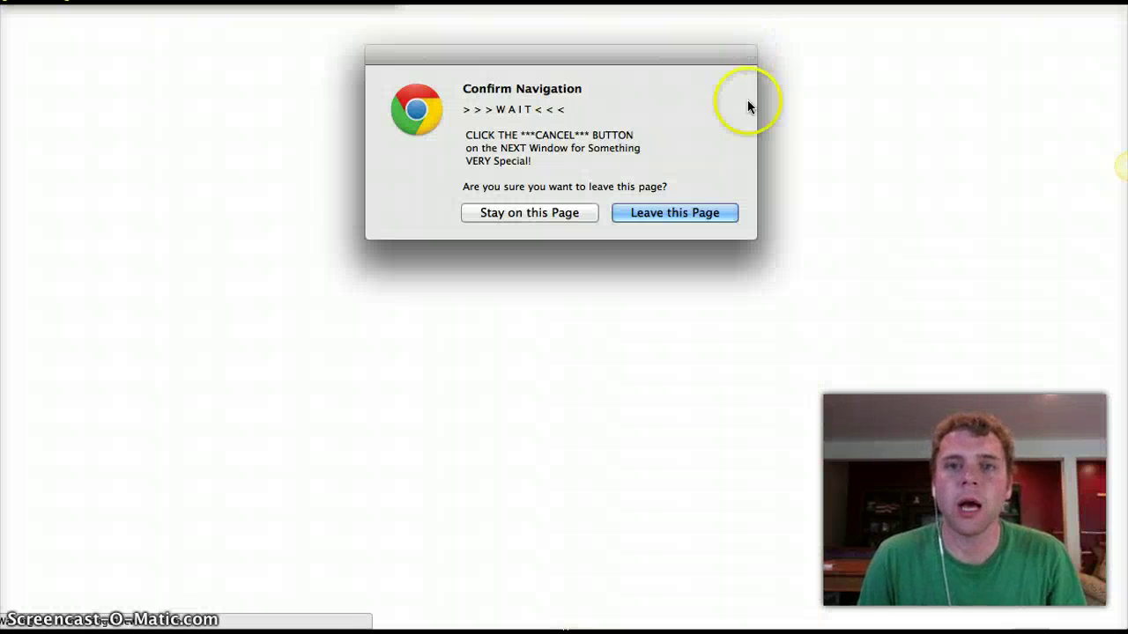
pyautogui.click(657, 218)
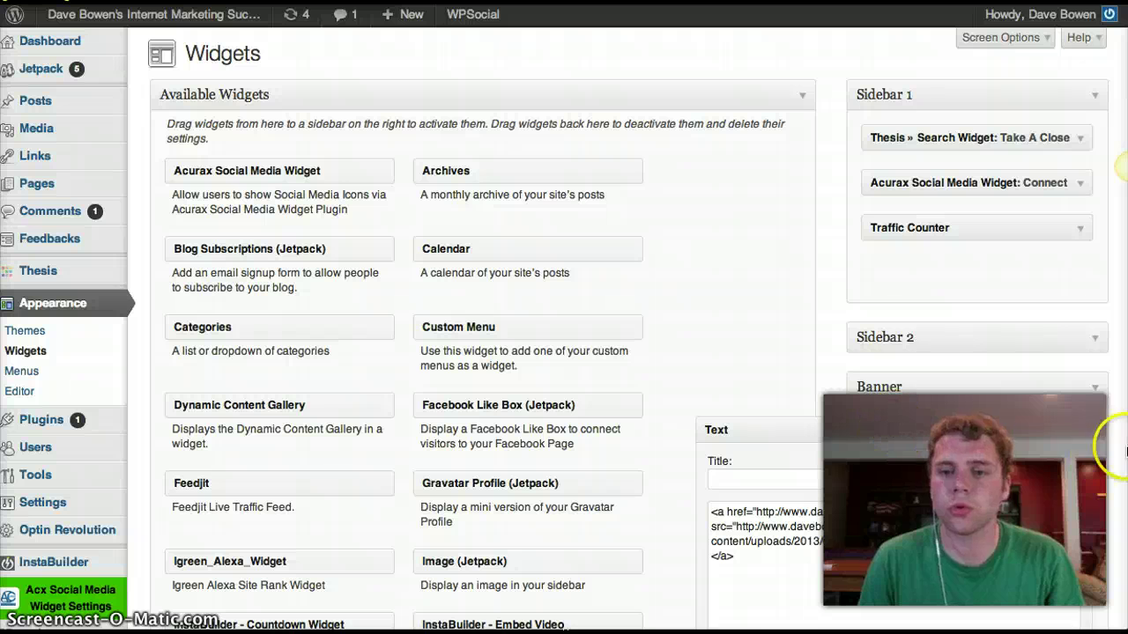
# - Collapse the expanded Banner Text widget on the Widgets page
pyautogui.click(1101, 429)
pyautogui.scroll(-4, 936, 322)
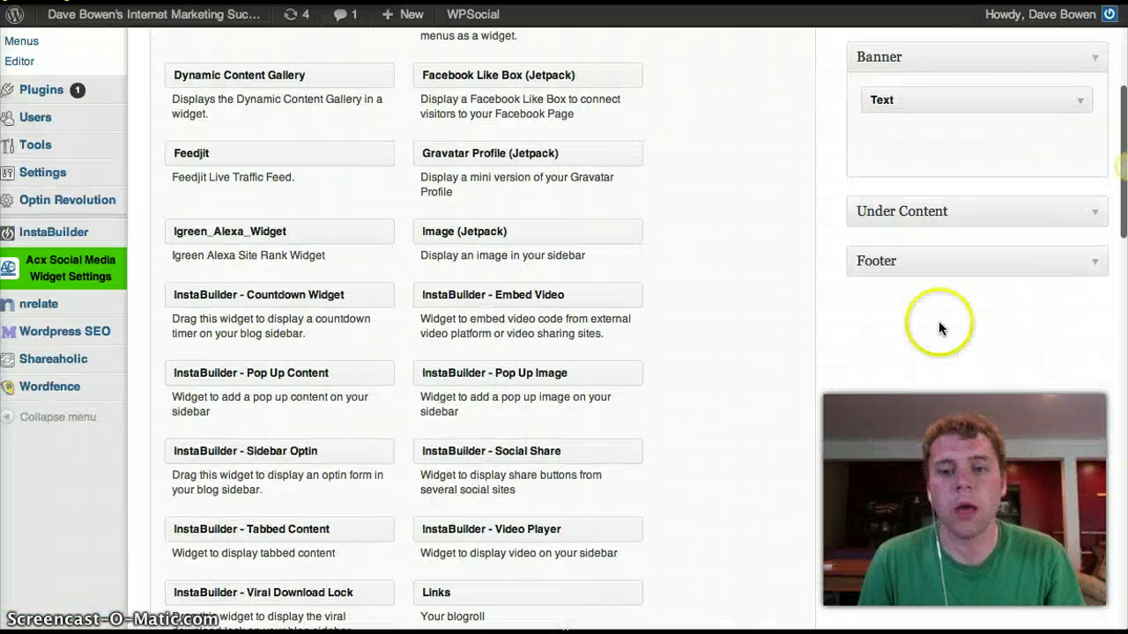
pyautogui.scroll(3, 876, 326)
pyautogui.click(1091, 440)
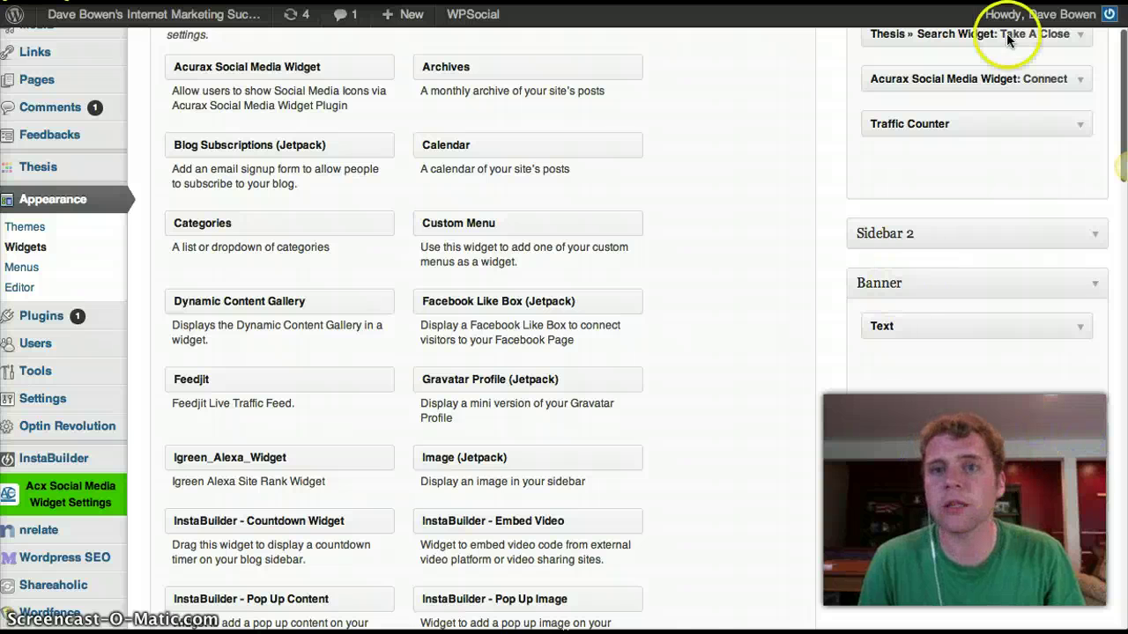
# - Scroll through the blog's front page to see the sidebar widgets live
pyautogui.click(1017, 2)
pyautogui.scroll(-3, 693, 448)
pyautogui.scroll(-10, 636, 447)
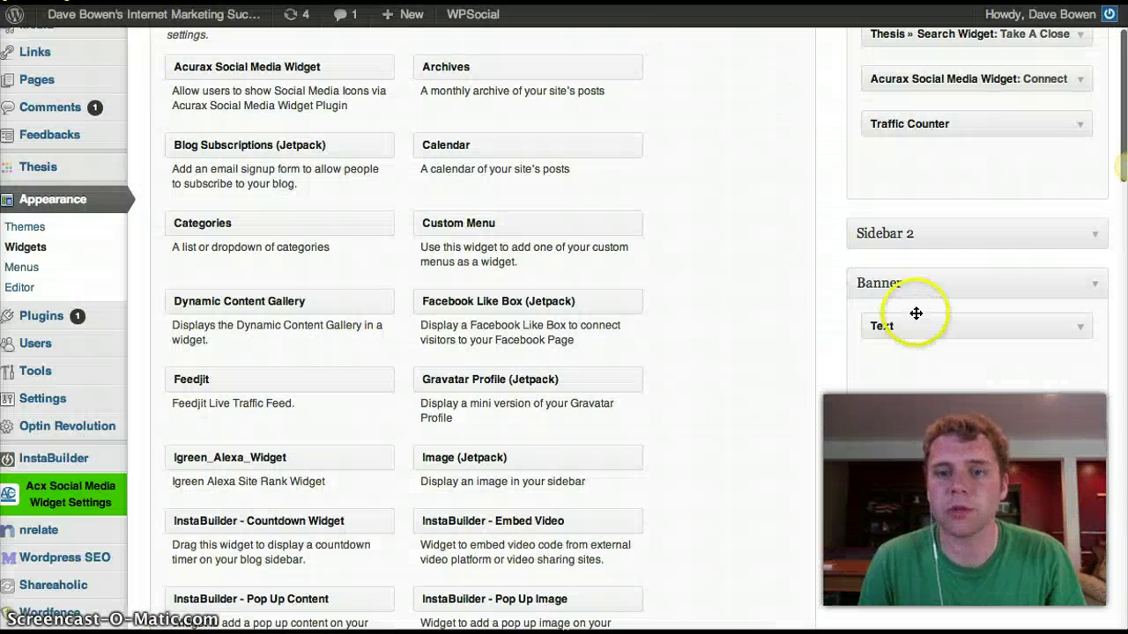
pyautogui.scroll(-1, 995, 352)
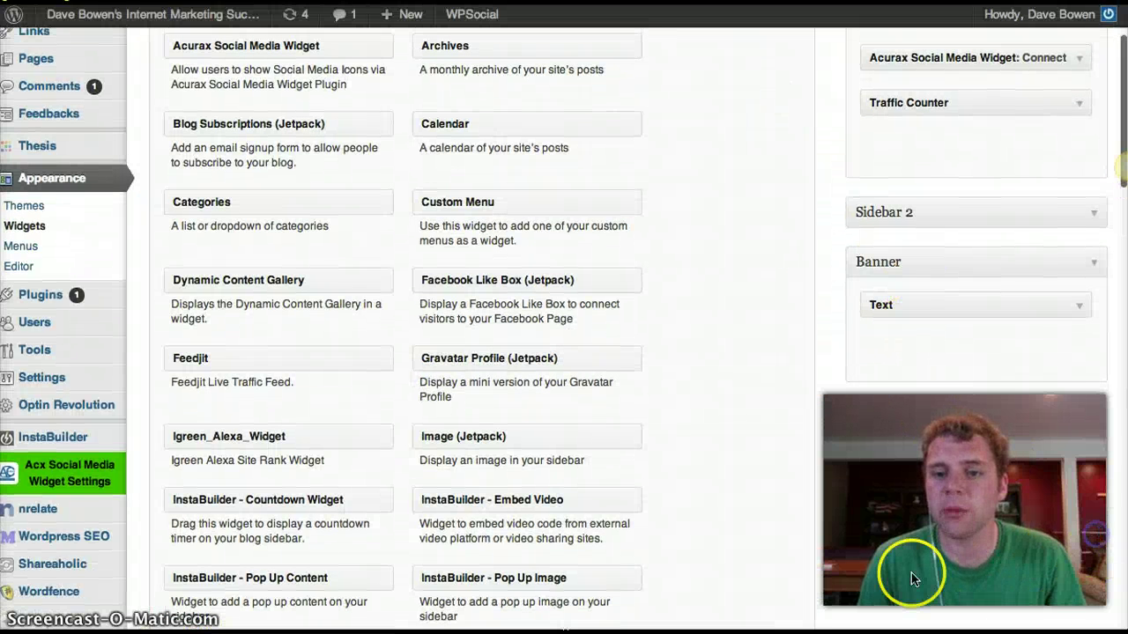
pyautogui.scroll(-8, 908, 573)
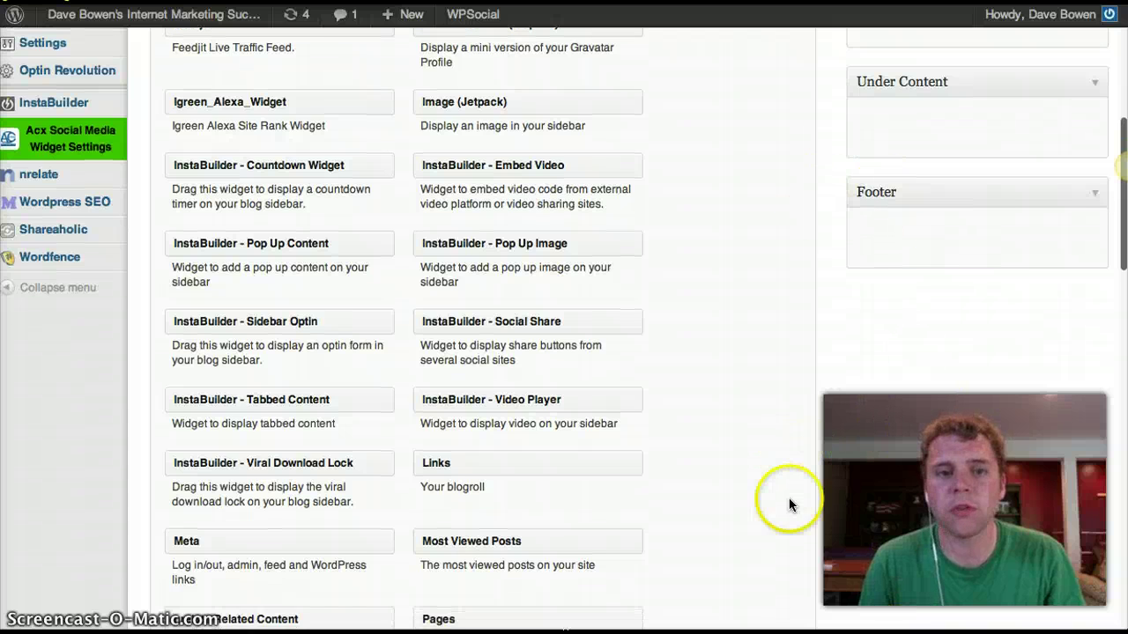
pyautogui.scroll(10, 793, 511)
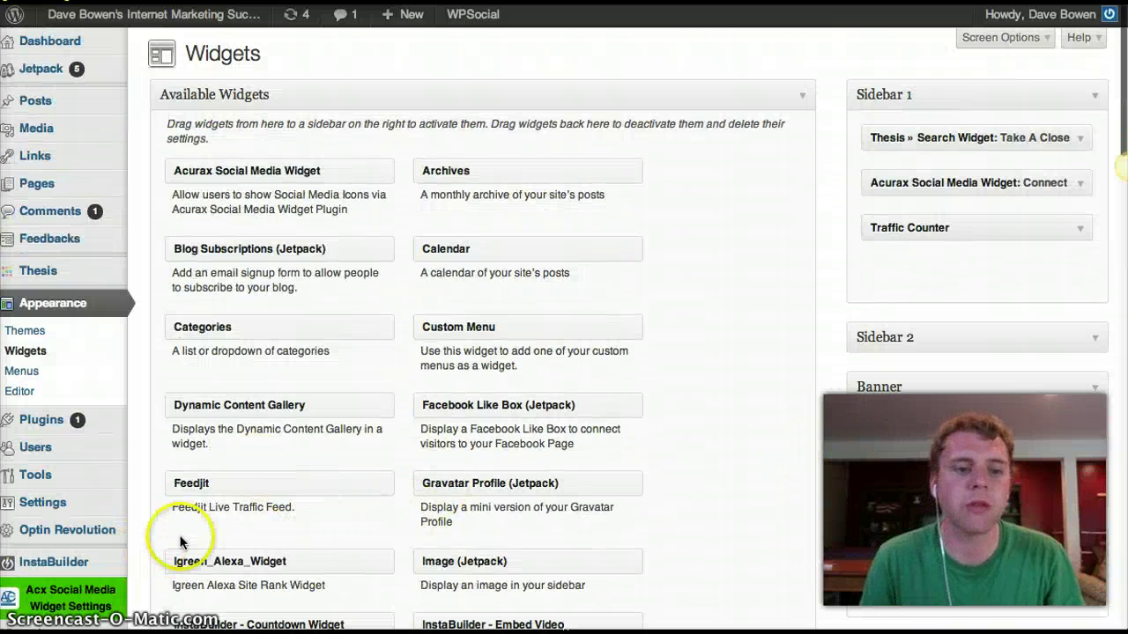
pyautogui.scroll(-3, 179, 544)
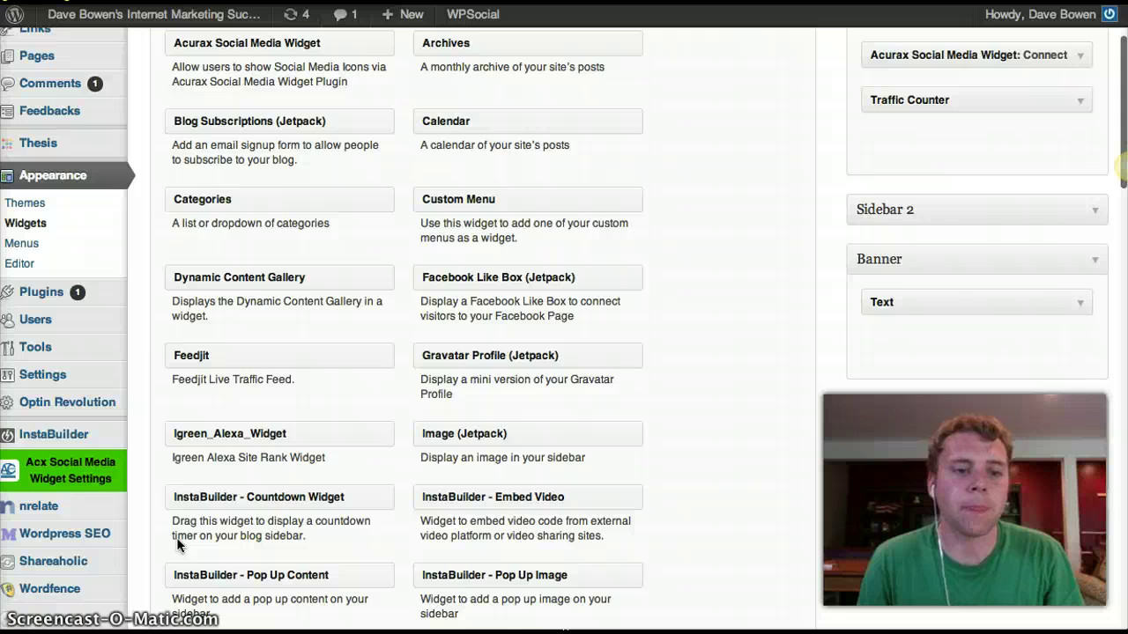
pyautogui.scroll(2, 179, 544)
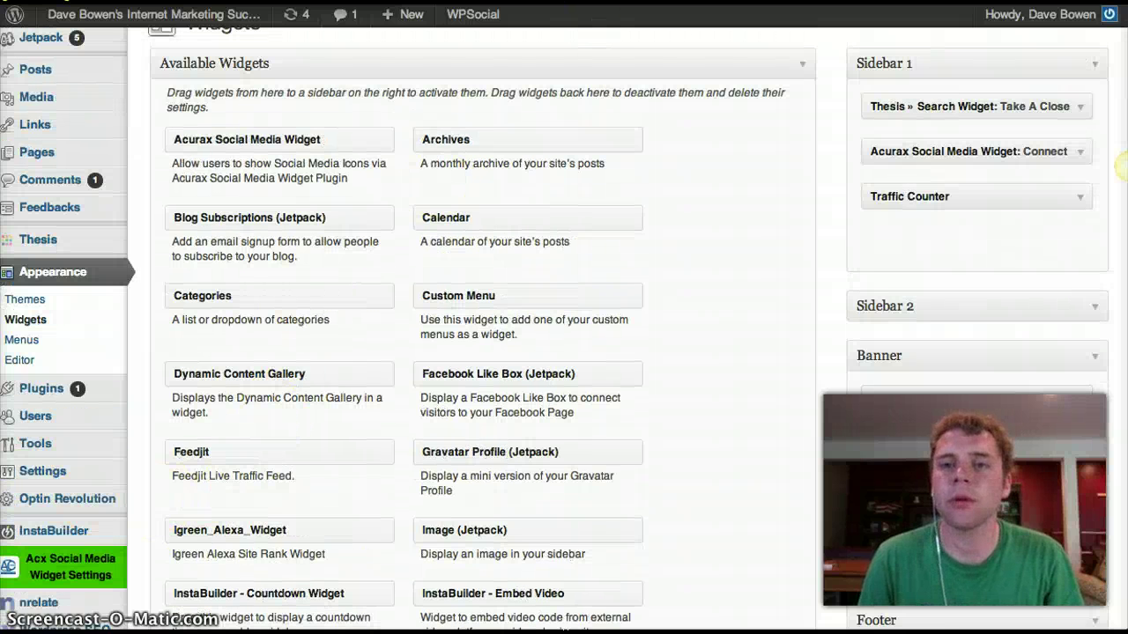
# - Compare the live homepage side by side, then return to the Widgets admin page
pyautogui.press('super+Left')
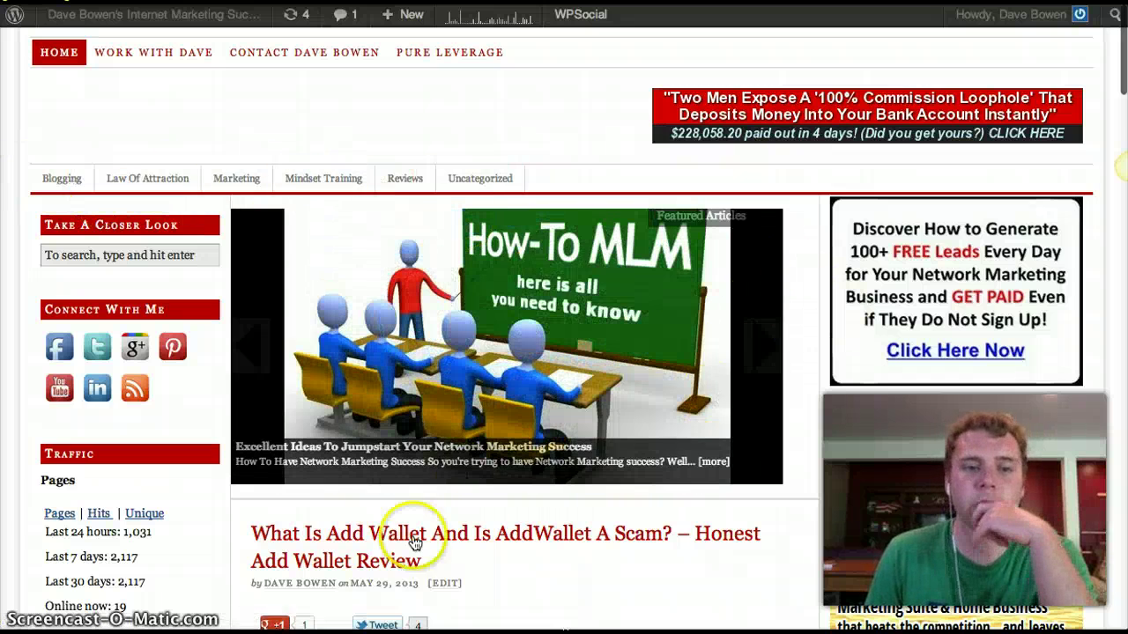
pyautogui.scroll(-3, 403, 534)
pyautogui.scroll(3, 415, 520)
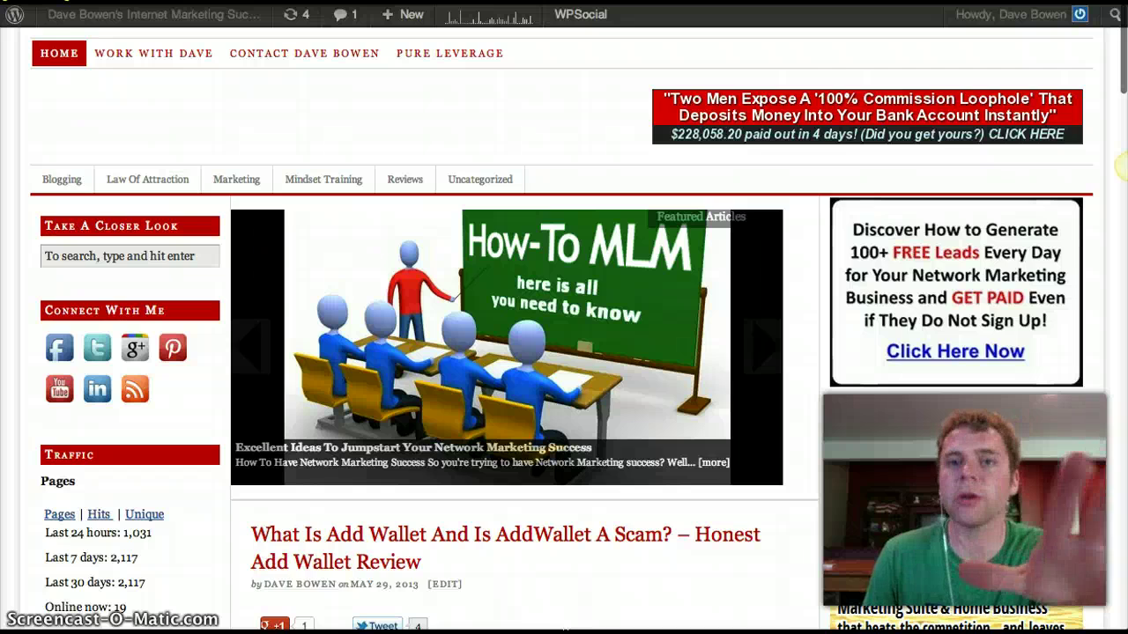
pyautogui.hotkey('ctrl', 'Tab')
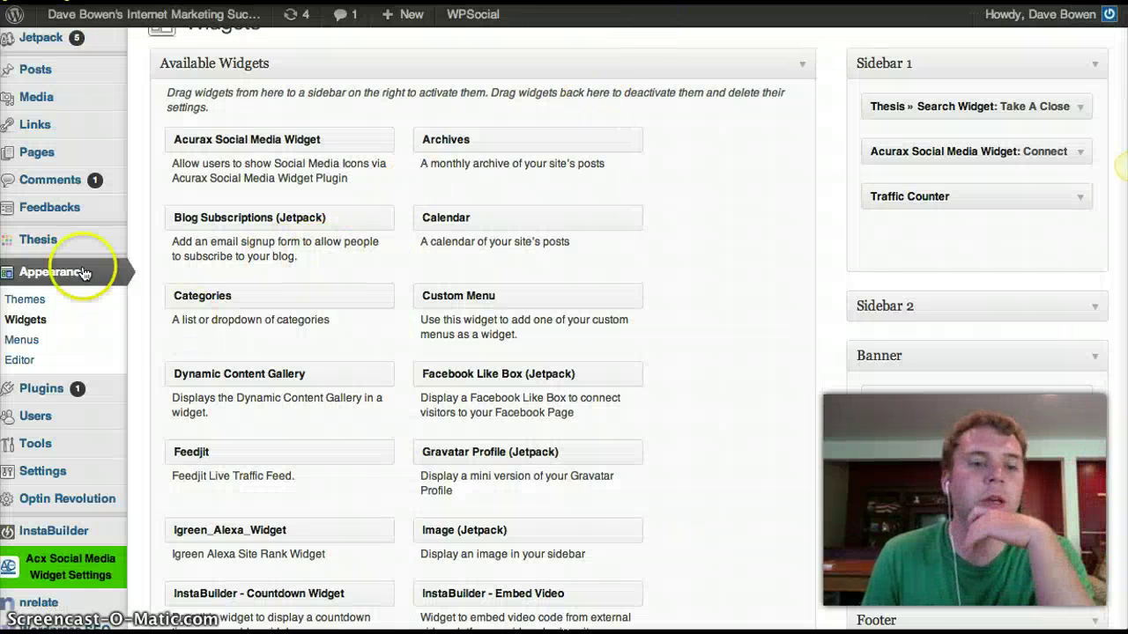
# - In Thesis Design Options, keep the Columns setting at 3 columns
pyautogui.moveTo(44, 238)
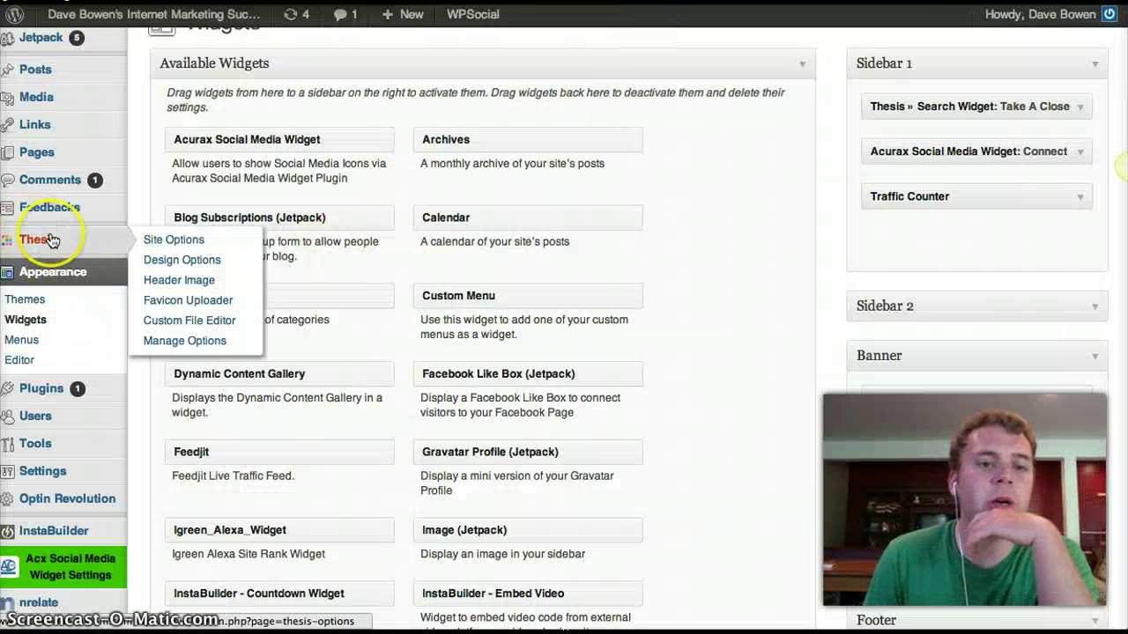
pyautogui.click(194, 260)
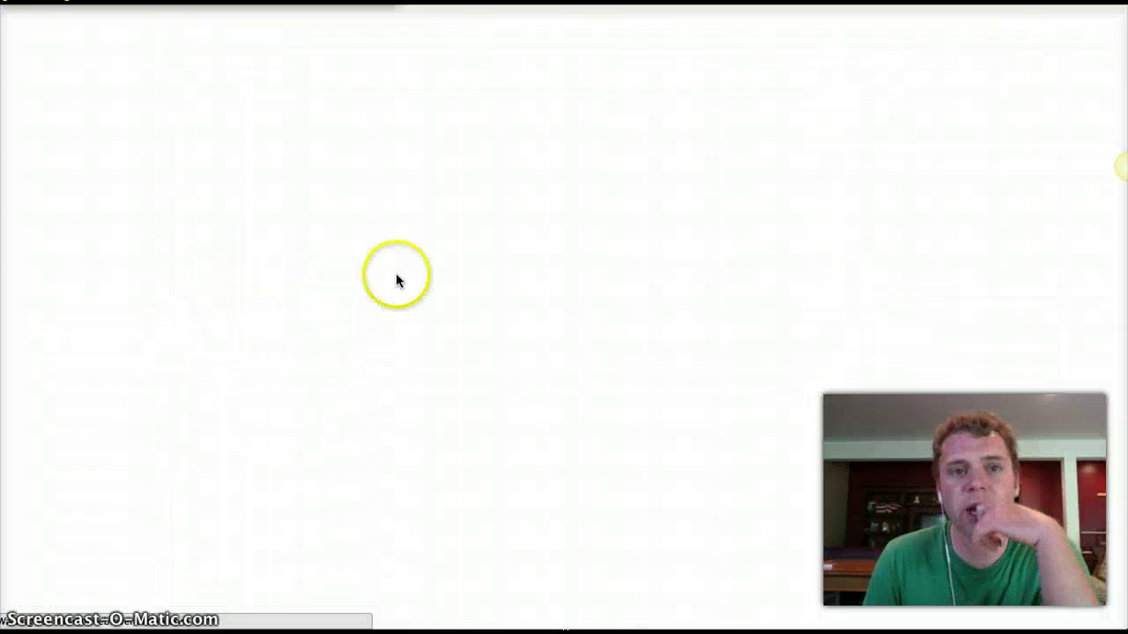
pyautogui.scroll(-3, 329, 322)
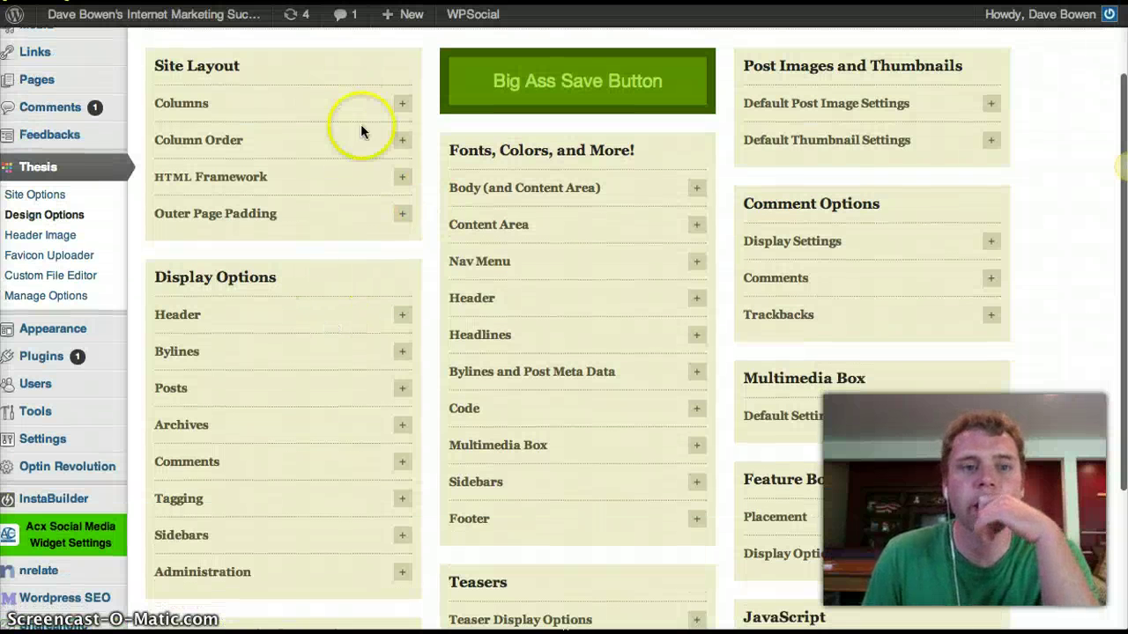
pyautogui.click(402, 104)
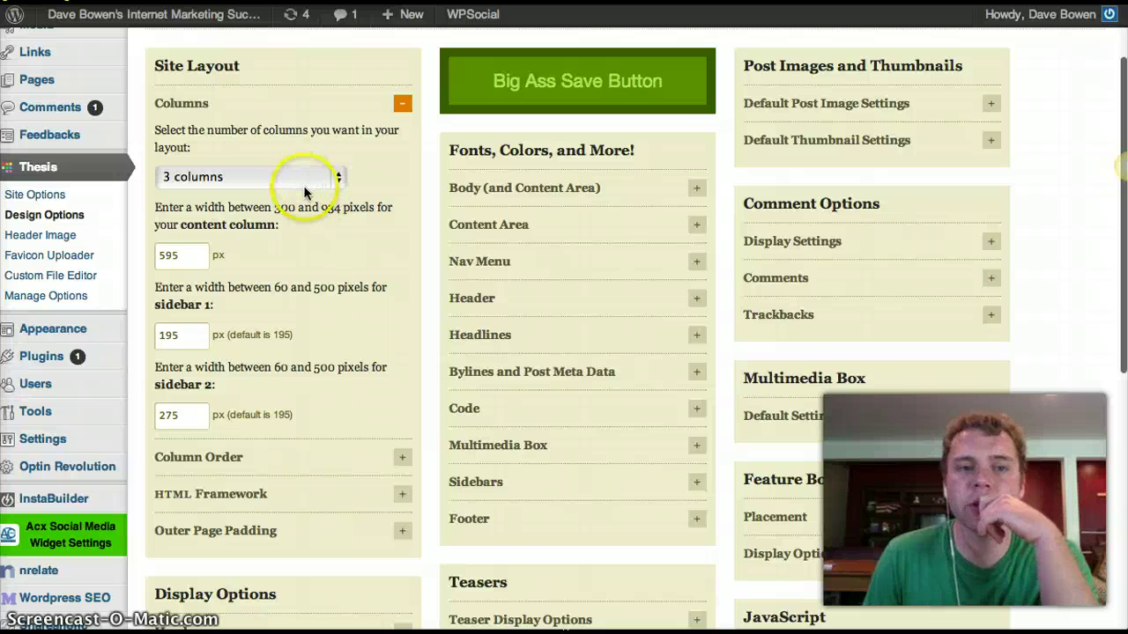
pyautogui.click(304, 185)
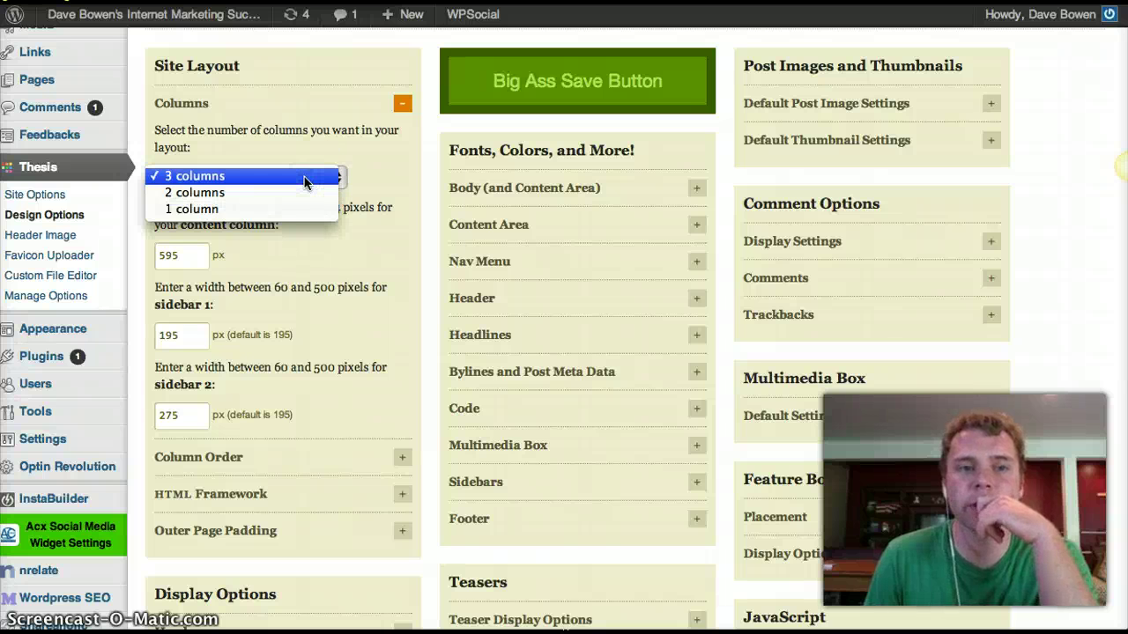
pyautogui.click(305, 179)
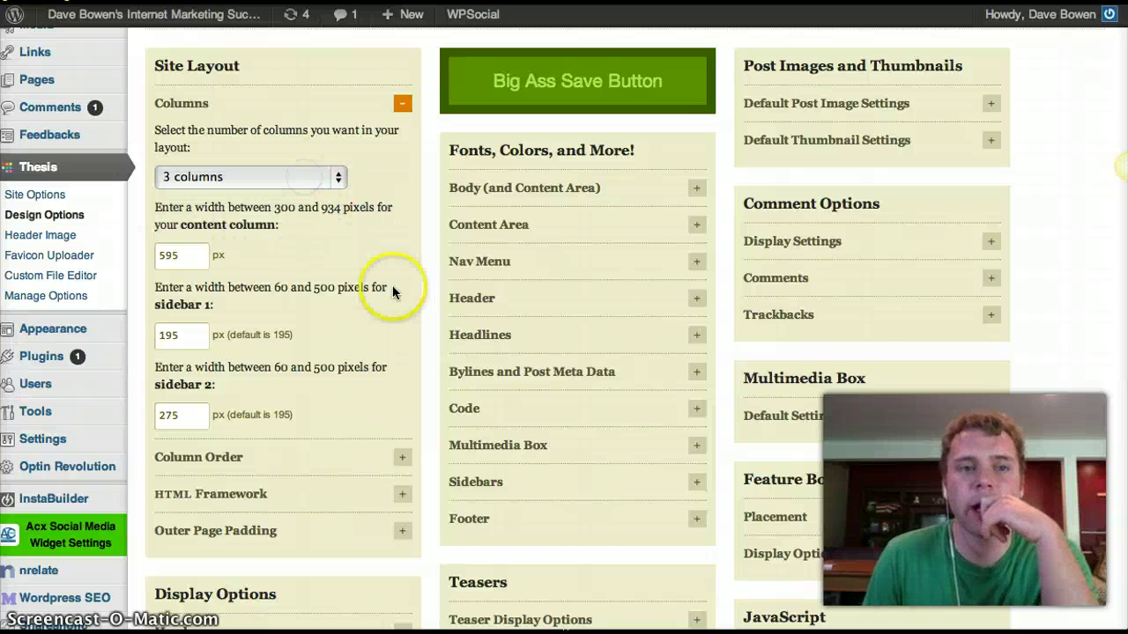
# - Set the column order to Content, Sidebar 1, Sidebar 2
pyautogui.click(402, 460)
pyautogui.scroll(-5, 352, 458)
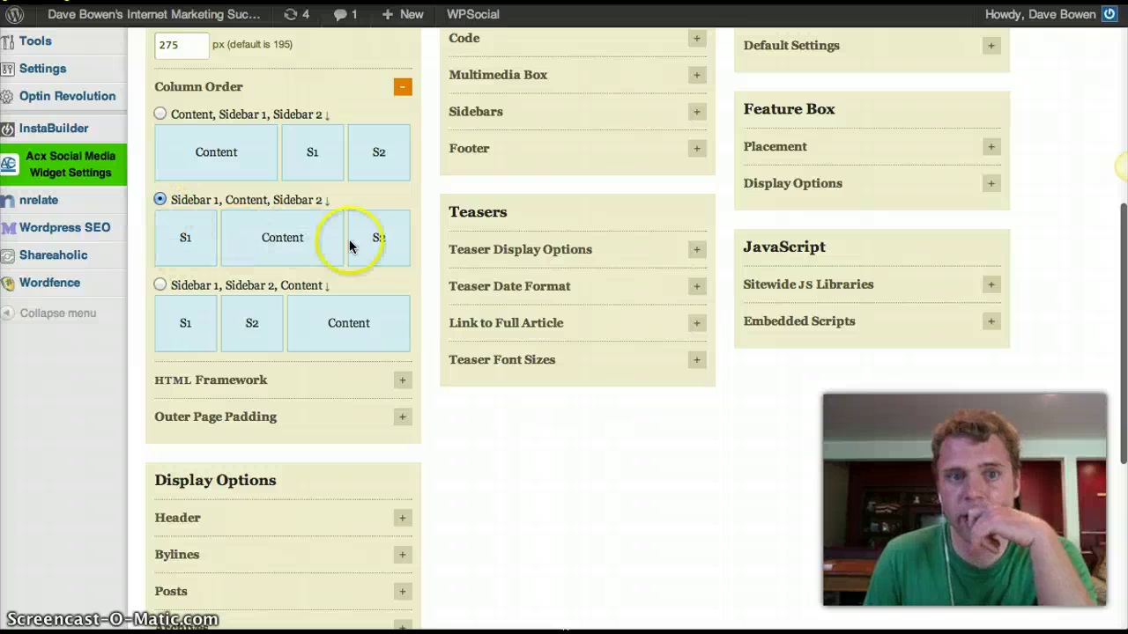
pyautogui.click(156, 123)
pyautogui.scroll(10, 574, 239)
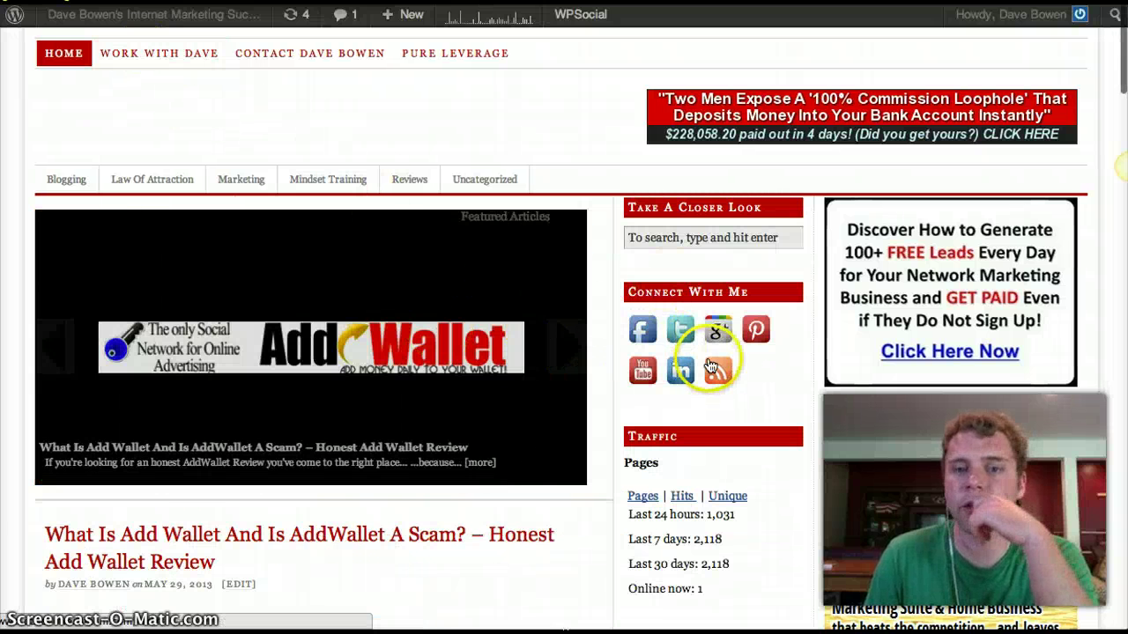
# - Scroll up and down the blog homepage to look over the new three-column layout
pyautogui.scroll(-10, 710, 364)
pyautogui.scroll(5, 709, 364)
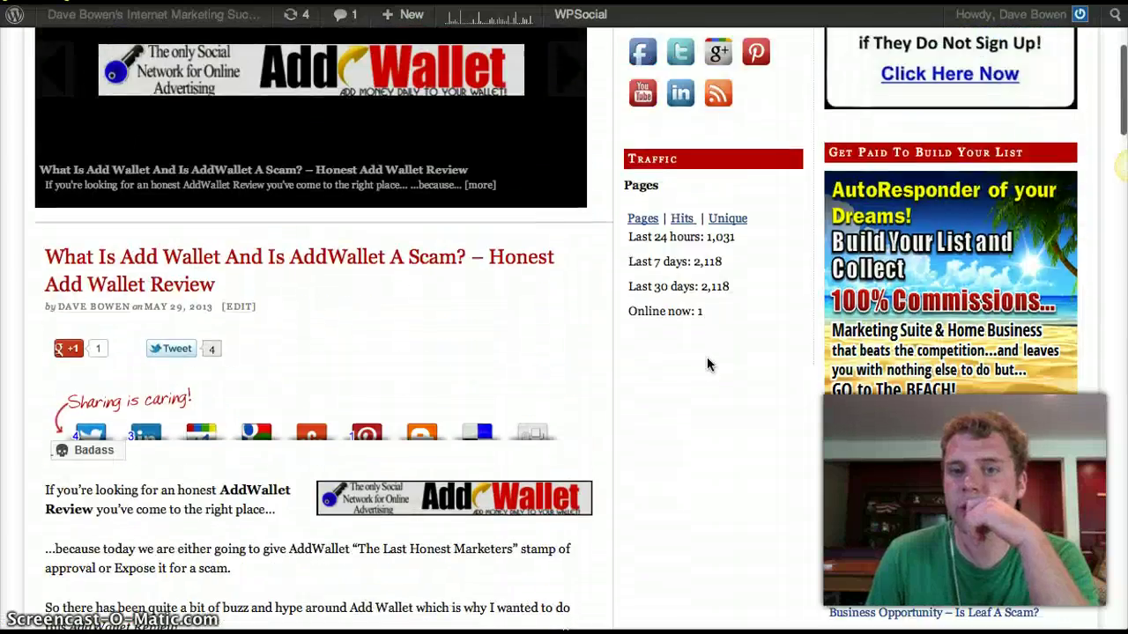
pyautogui.scroll(3, 710, 364)
pyautogui.scroll(-1, 696, 363)
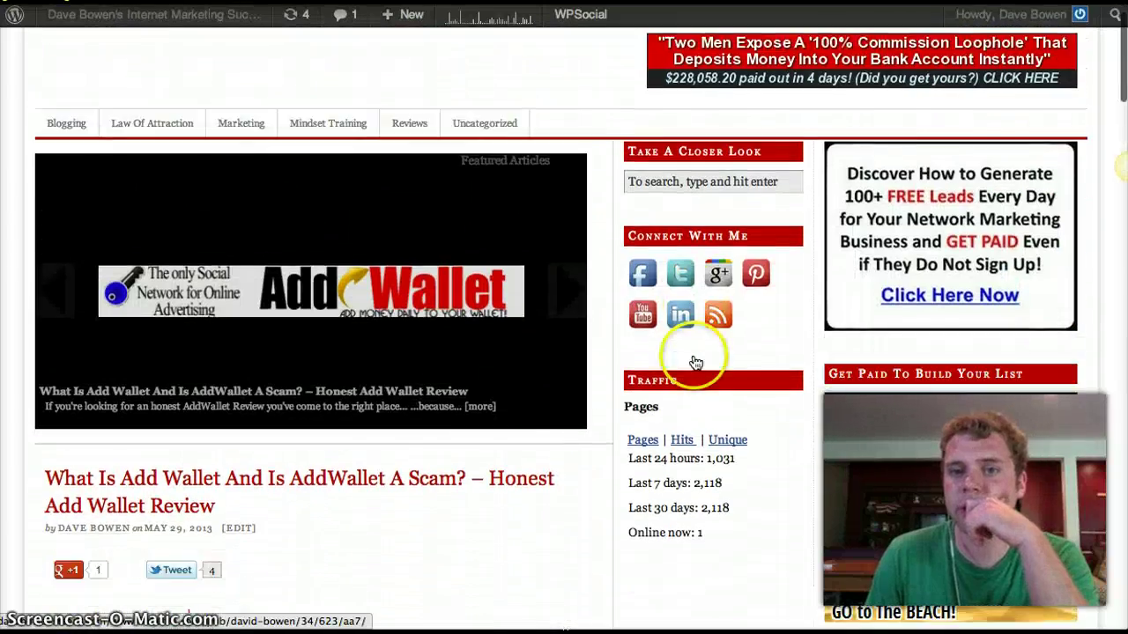
pyautogui.scroll(-15, 696, 363)
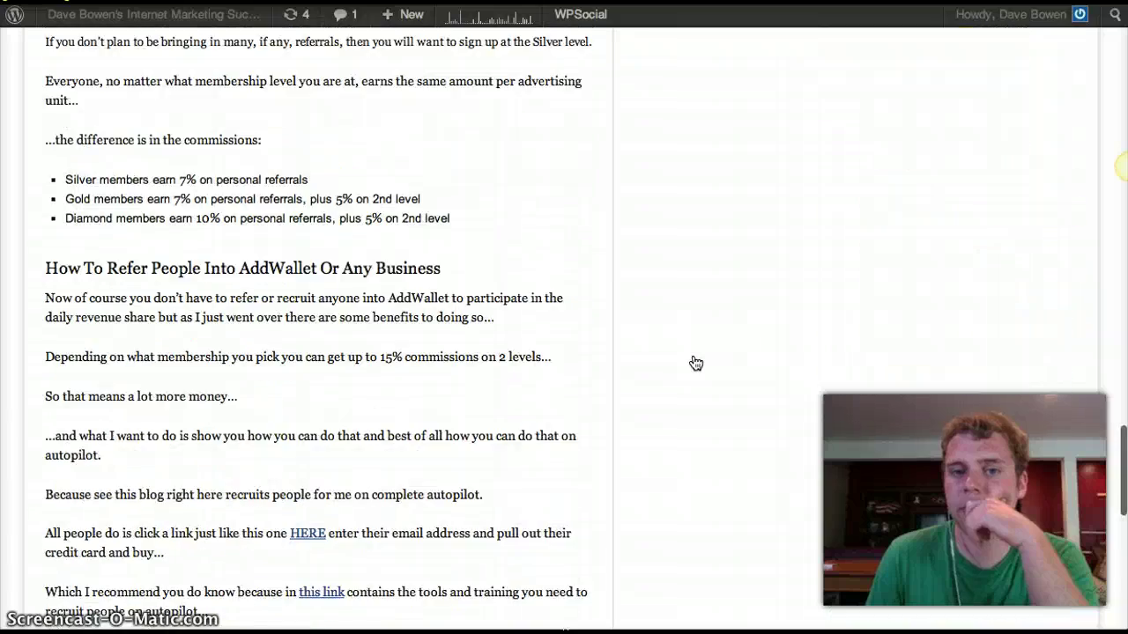
pyautogui.scroll(-5, 696, 363)
pyautogui.scroll(10, 695, 362)
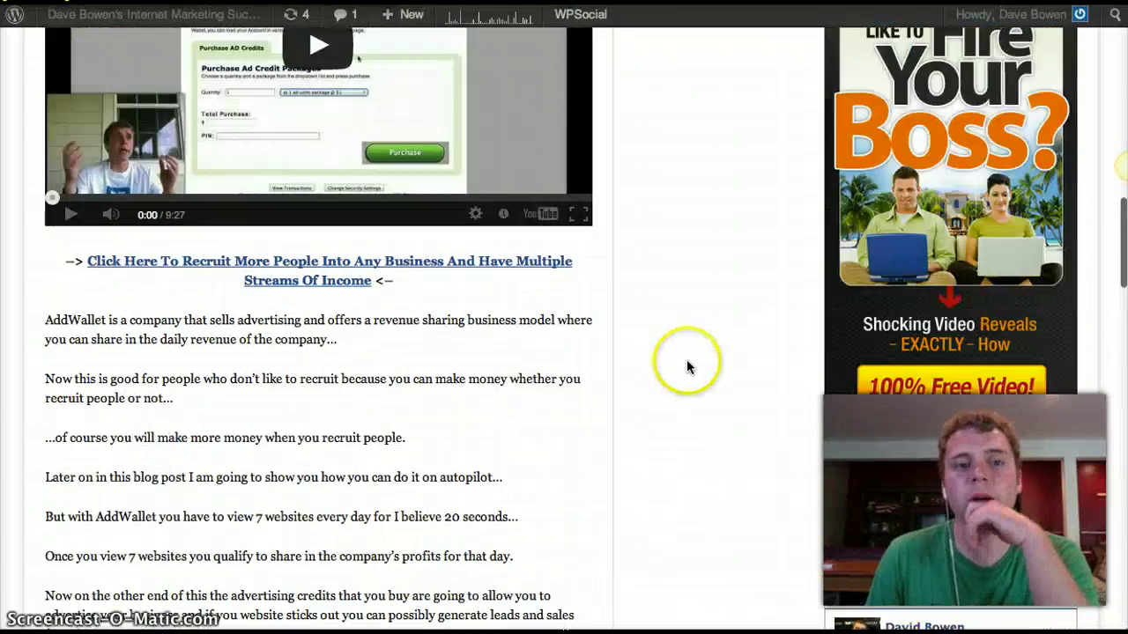
pyautogui.scroll(5, 689, 365)
pyautogui.scroll(-1, 629, 344)
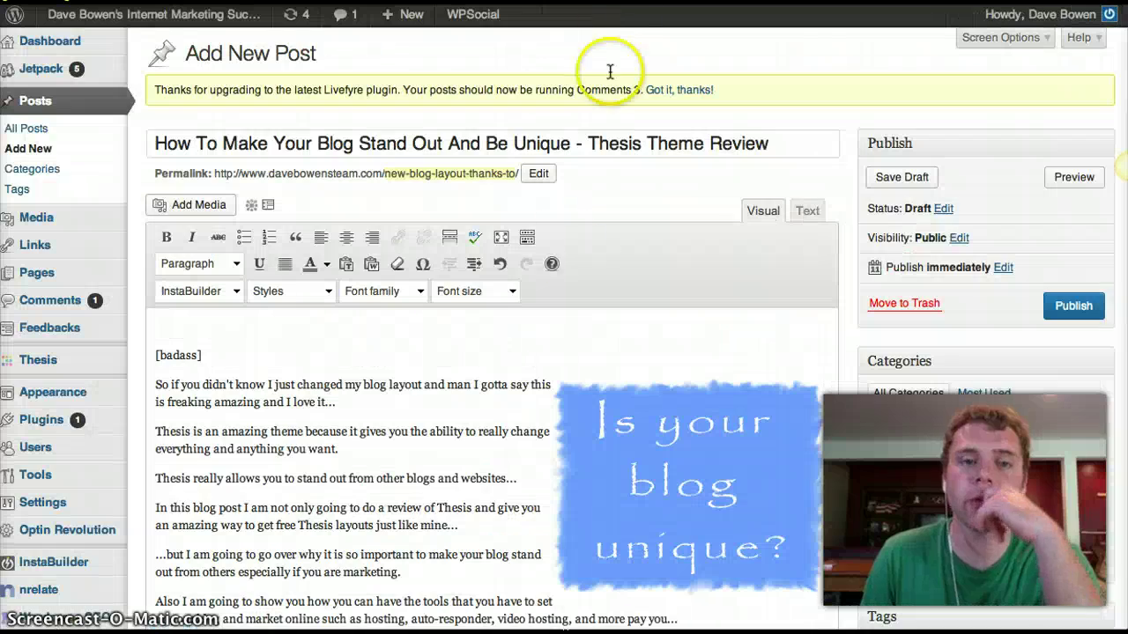
# - Scroll through Thesis Design Options down to the Display Options section
pyautogui.scroll(-2, 102, 534)
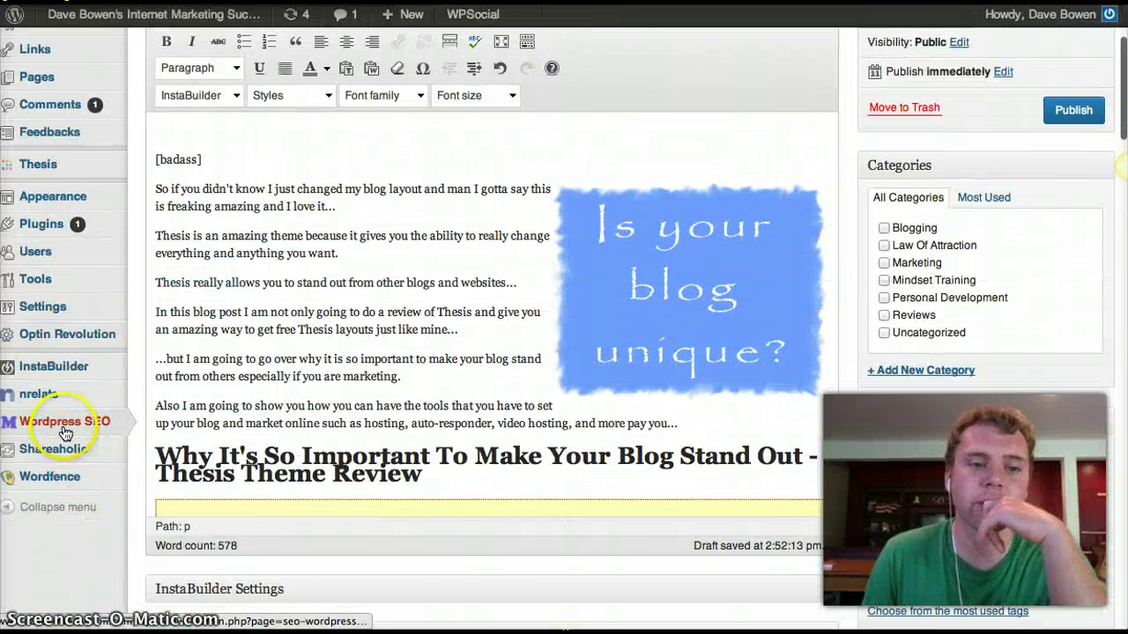
pyautogui.scroll(1, 71, 428)
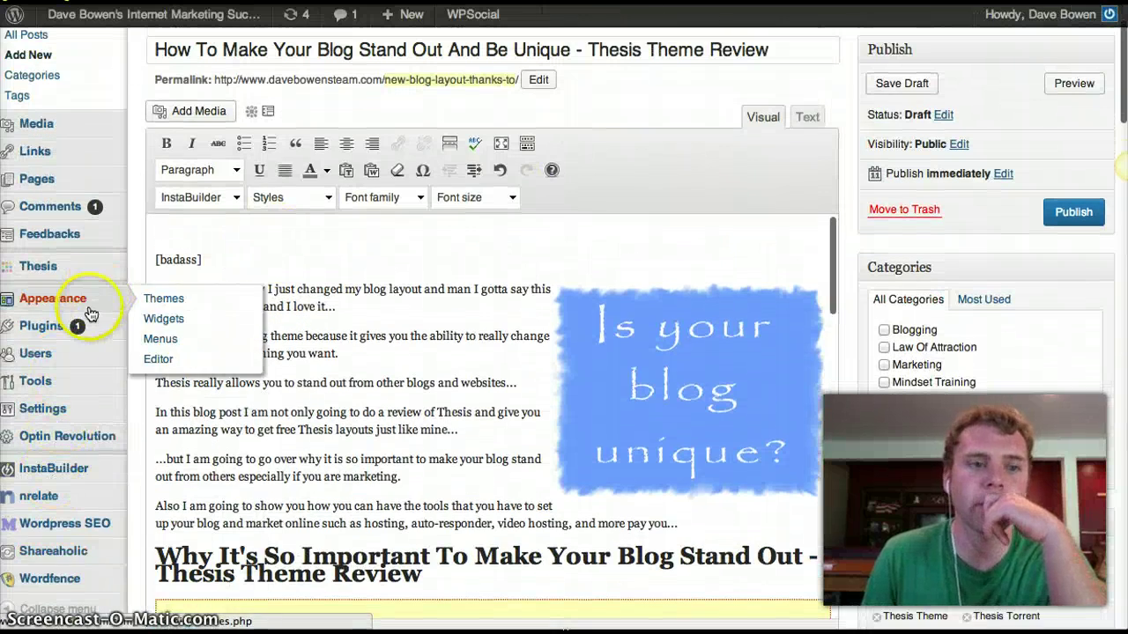
pyautogui.scroll(-1, 410, 162)
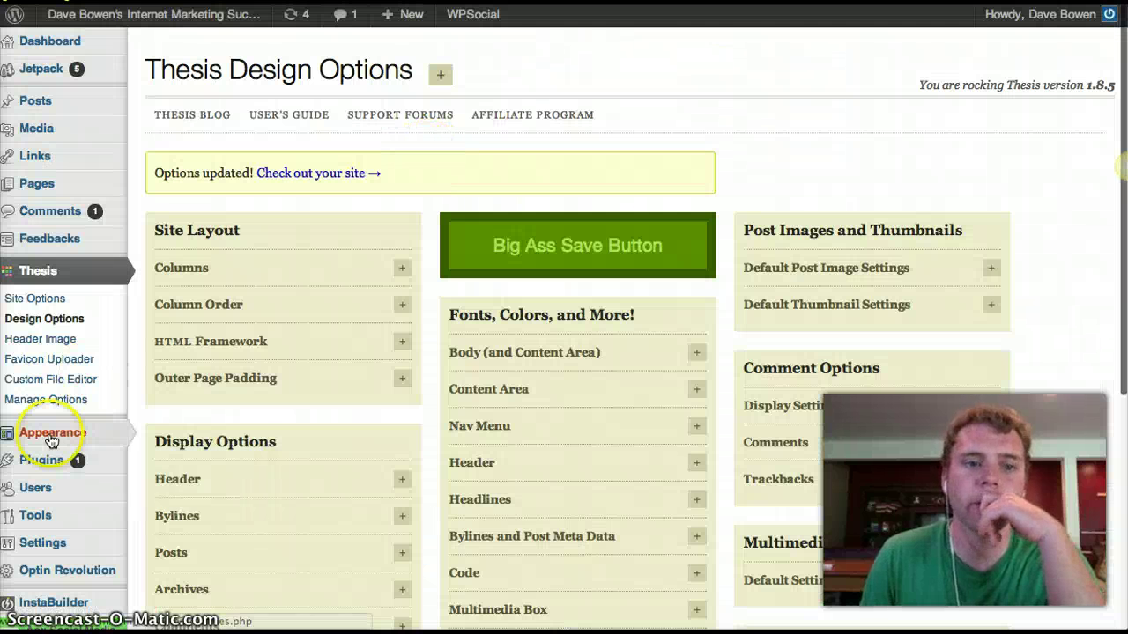
pyautogui.scroll(-5, 68, 507)
pyautogui.moveTo(60, 351)
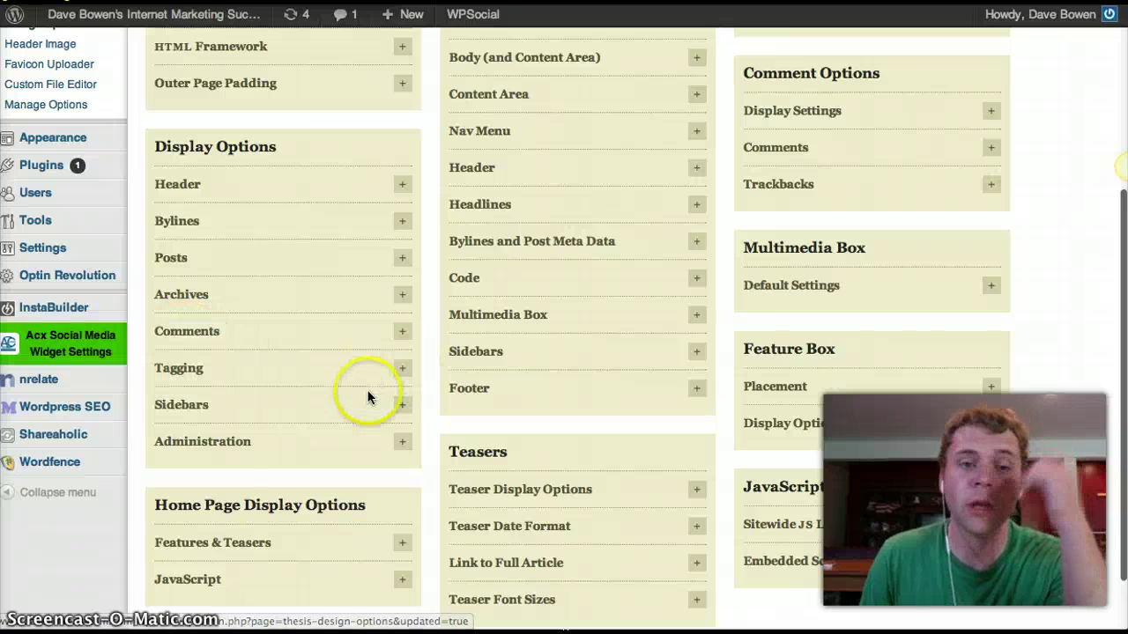
pyautogui.scroll(5, 366, 396)
pyautogui.scroll(-3, 441, 401)
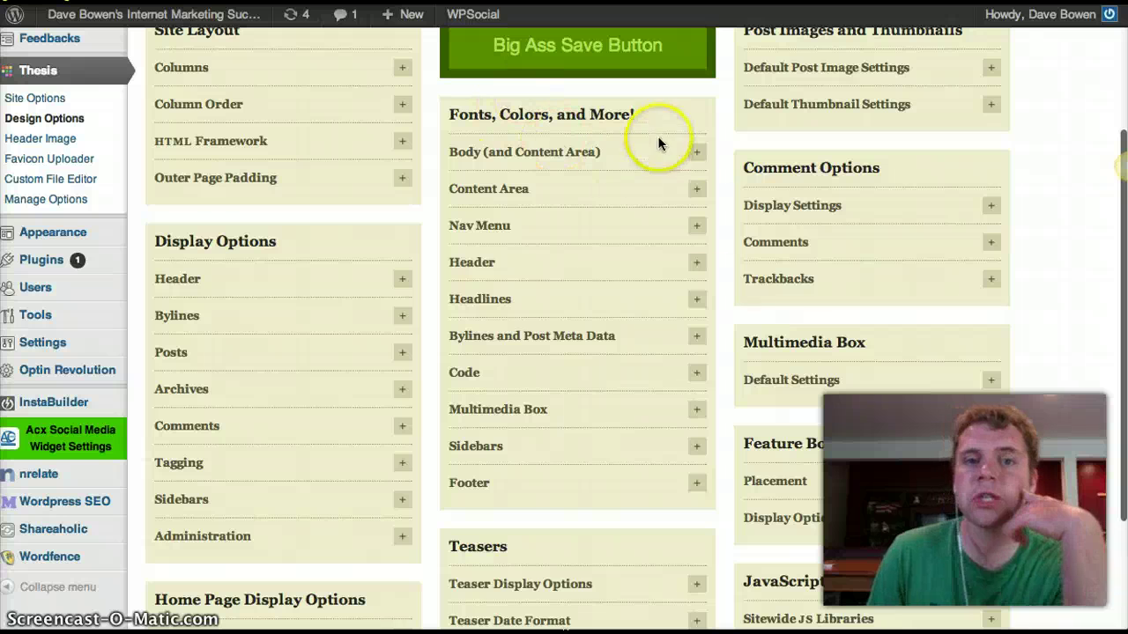
pyautogui.scroll(-2, 573, 373)
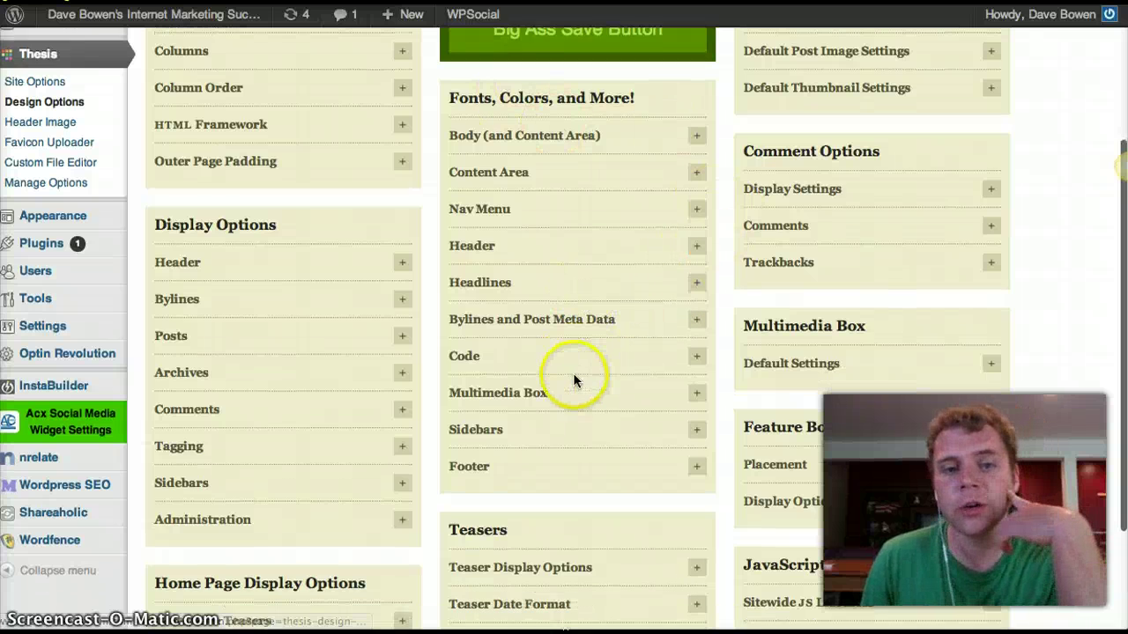
pyautogui.scroll(3, 403, 461)
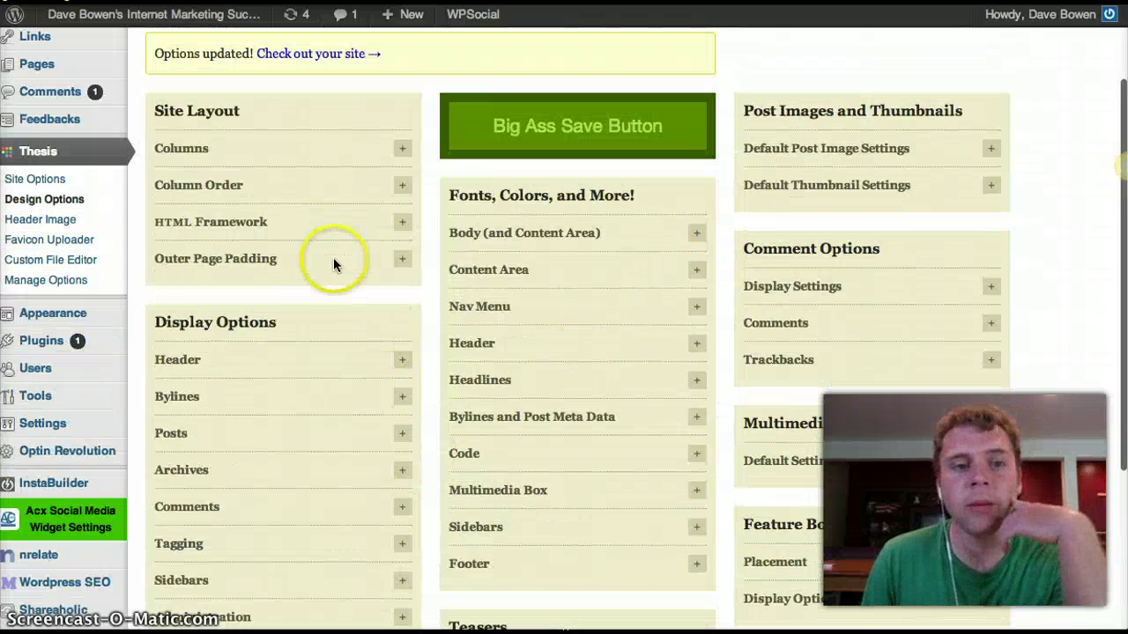
# - Expand Header display settings, site name shown and tagline hidden, after glancing at Bylines and the demo site
pyautogui.click(401, 361)
pyautogui.scroll(-3, 397, 352)
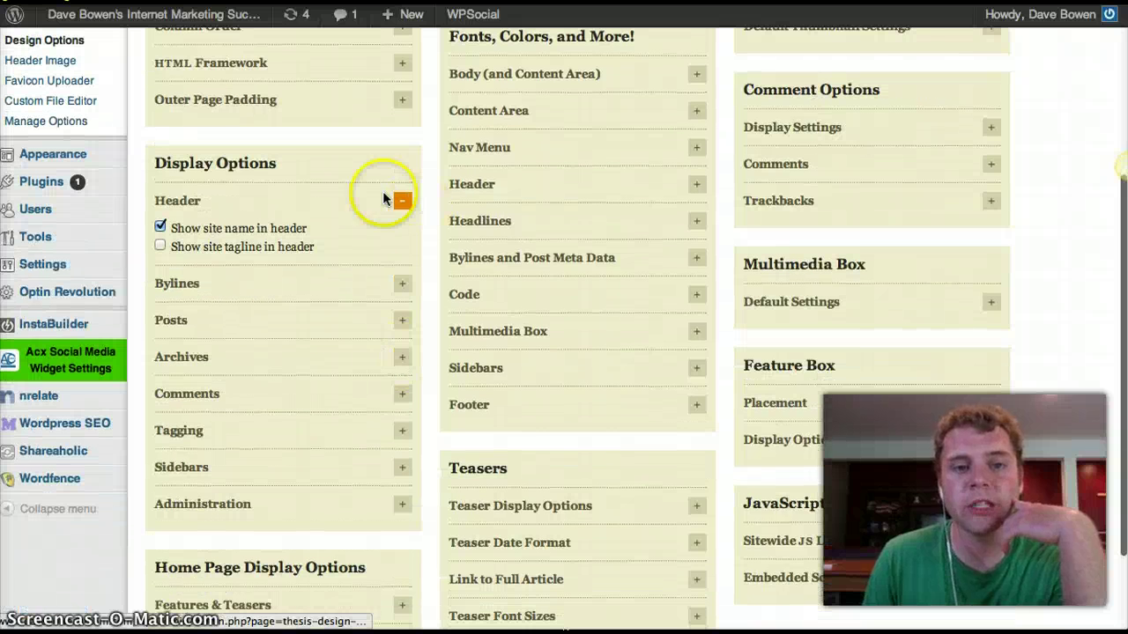
pyautogui.click(402, 285)
pyautogui.click(402, 285)
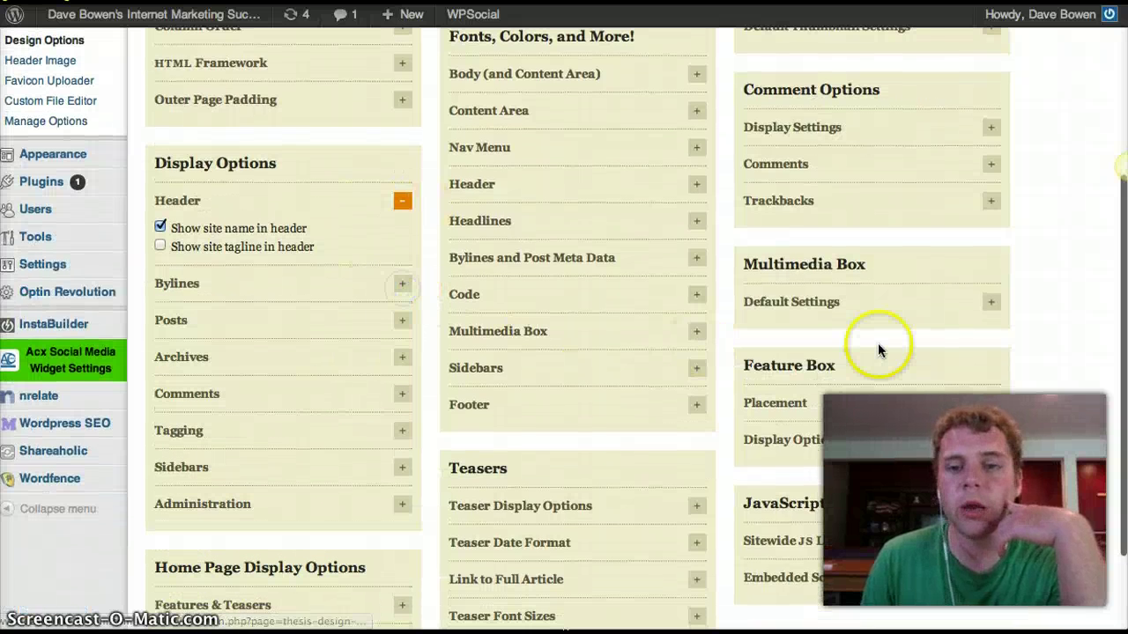
pyautogui.scroll(-1, 874, 348)
pyautogui.scroll(-2, 875, 349)
pyautogui.scroll(6, 875, 352)
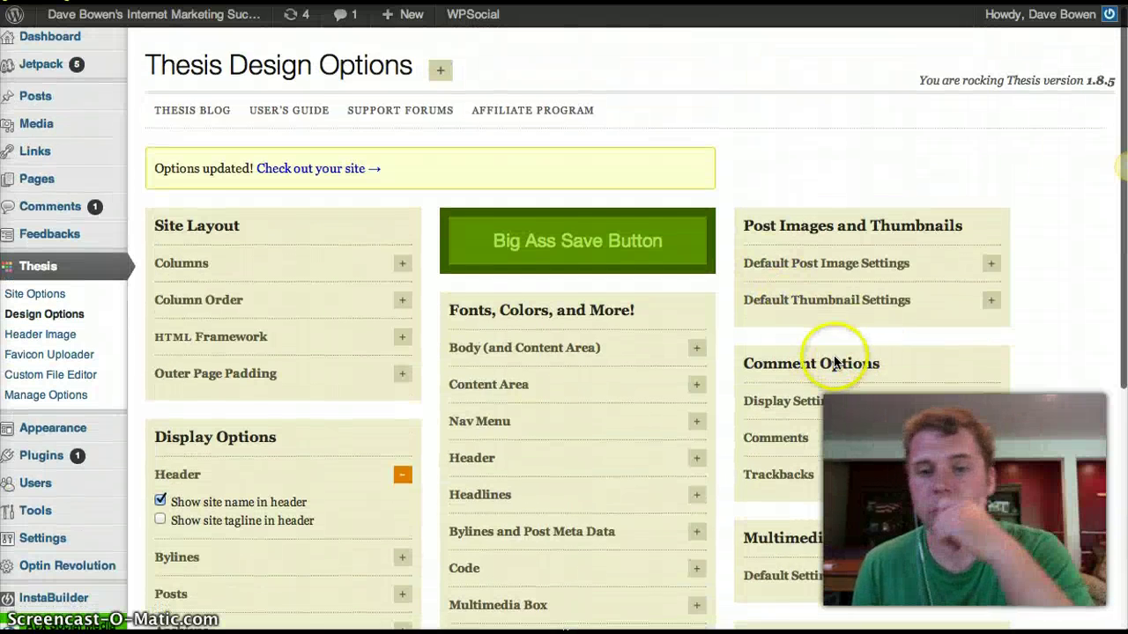
pyautogui.scroll(-2, 850, 379)
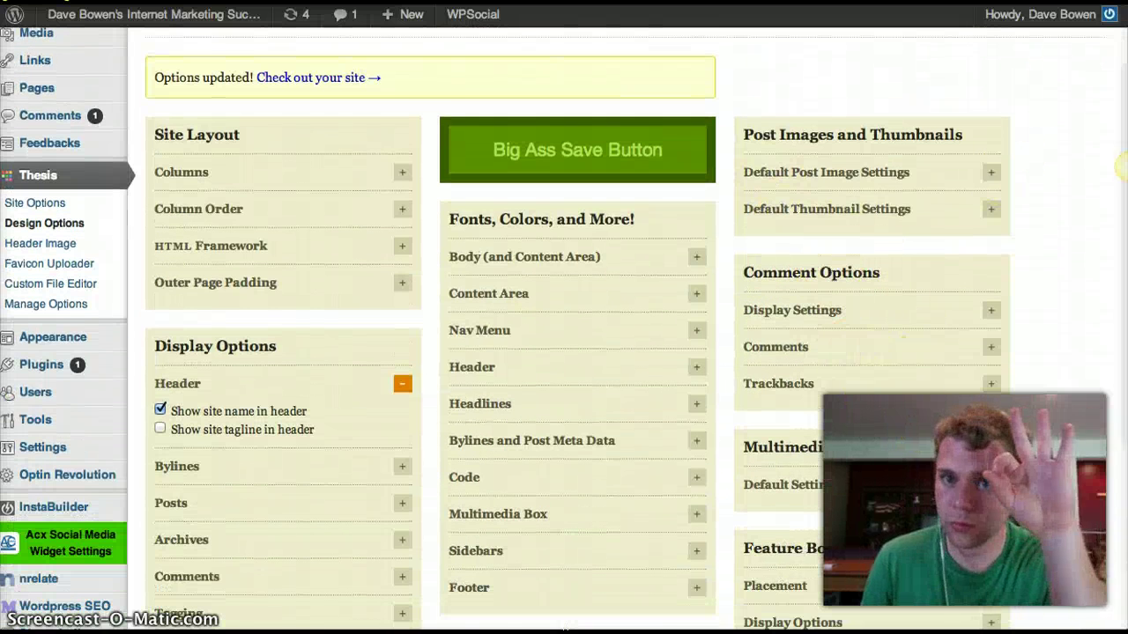
pyautogui.hotkey('ctrl', 'Tab')
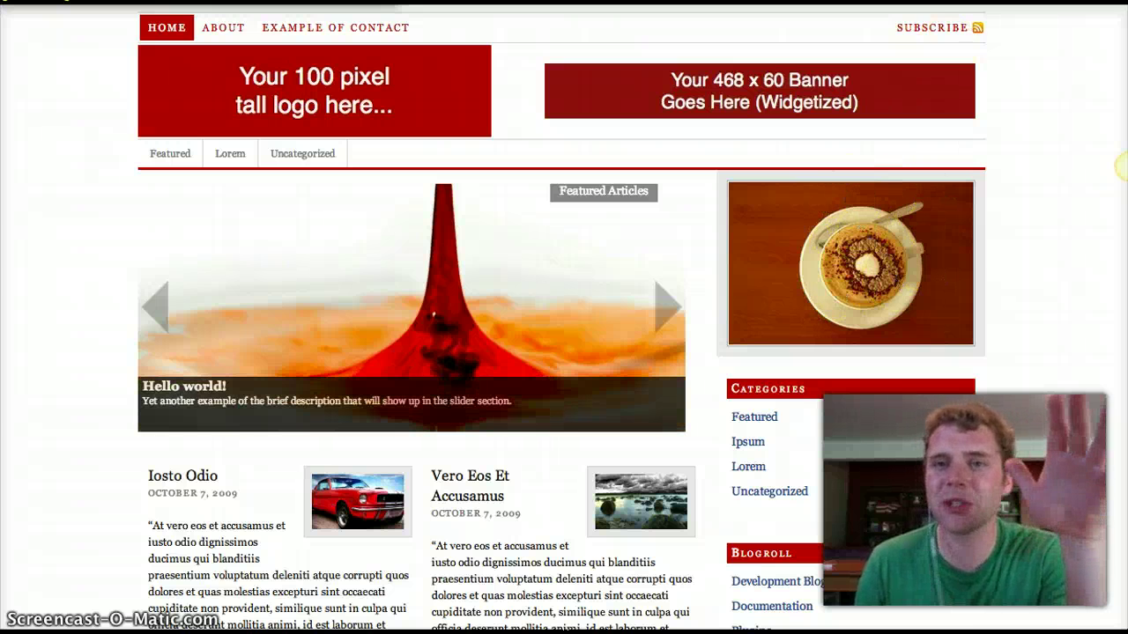
pyautogui.hotkey('ctrl', 'w')
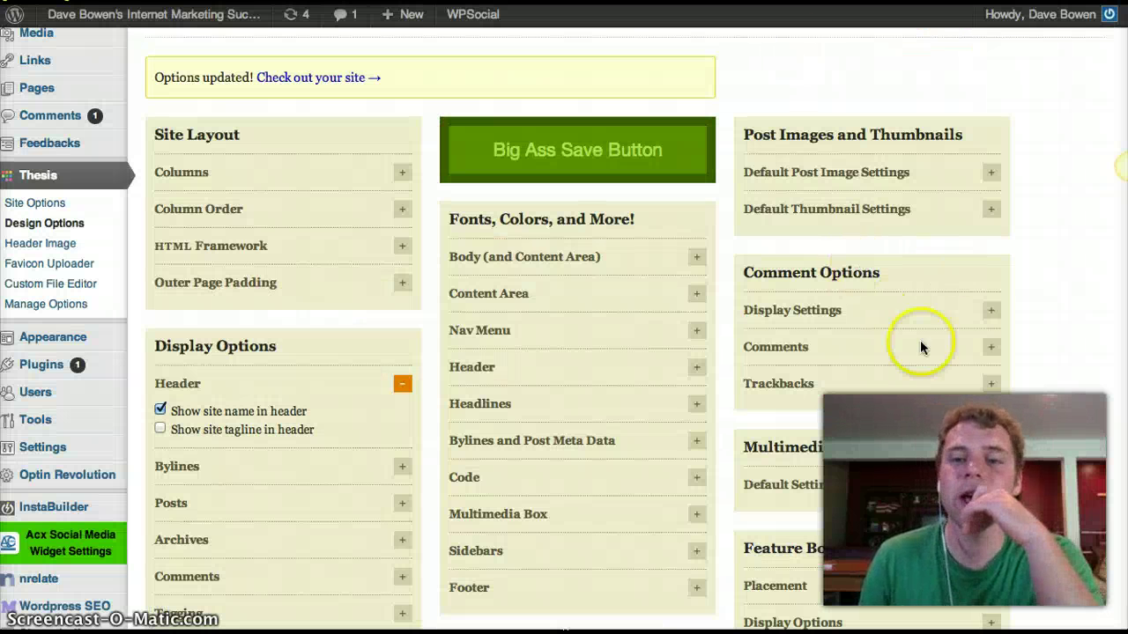
# - In Thesis Design Options, choose 'Embed a video' as the Multimedia Box default
pyautogui.scroll(-3, 985, 269)
pyautogui.click(988, 275)
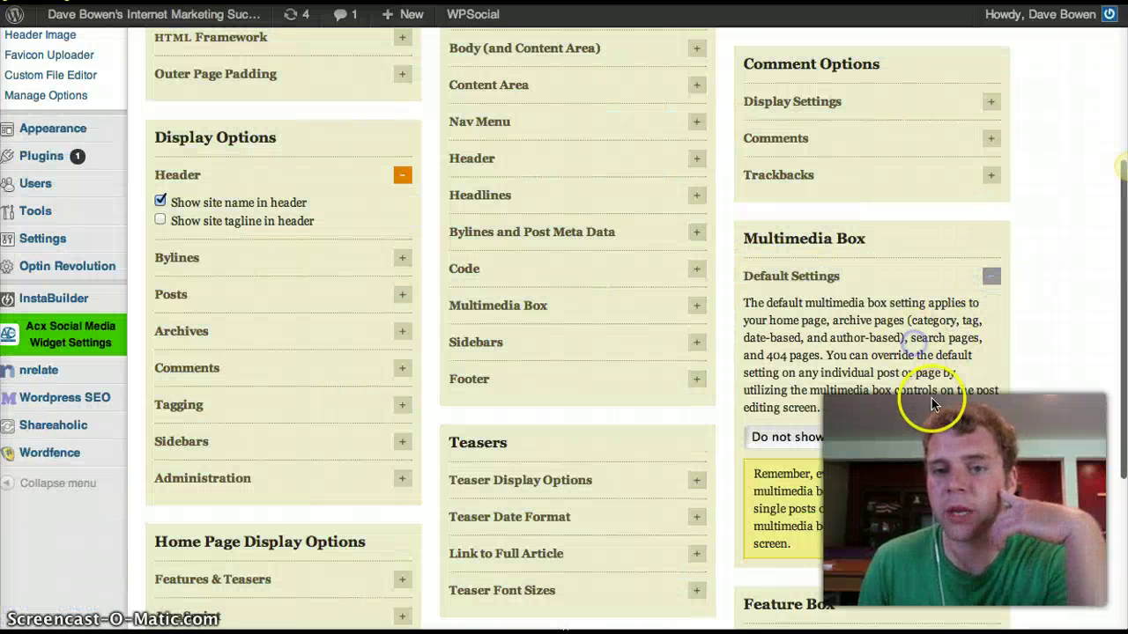
pyautogui.click(833, 437)
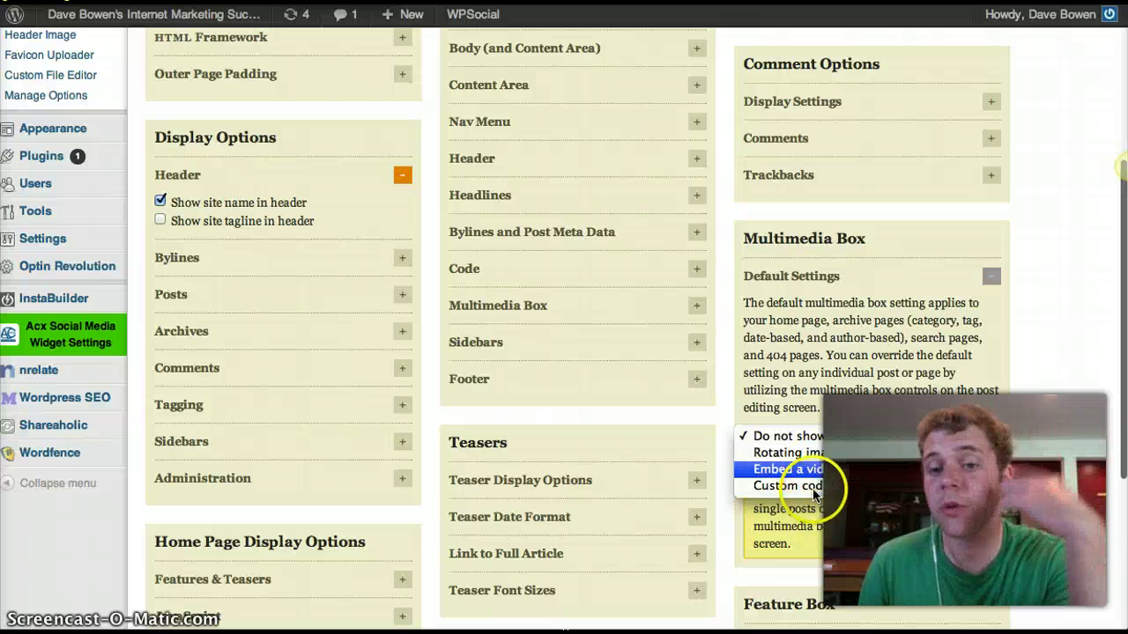
pyautogui.click(848, 381)
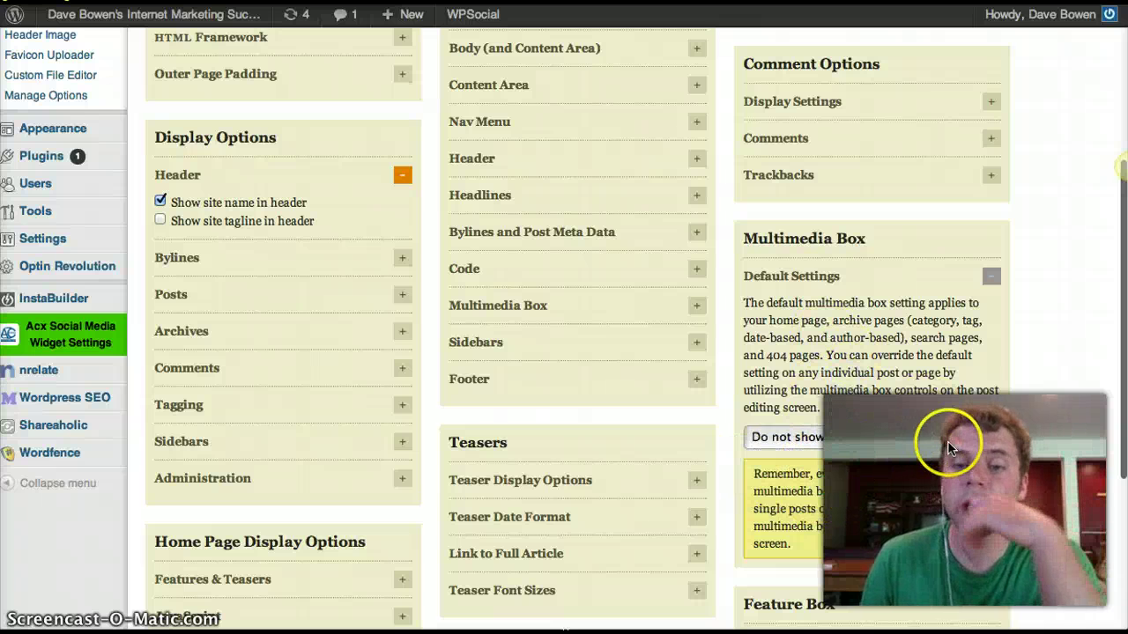
pyautogui.scroll(-3, 844, 300)
pyautogui.click(843, 300)
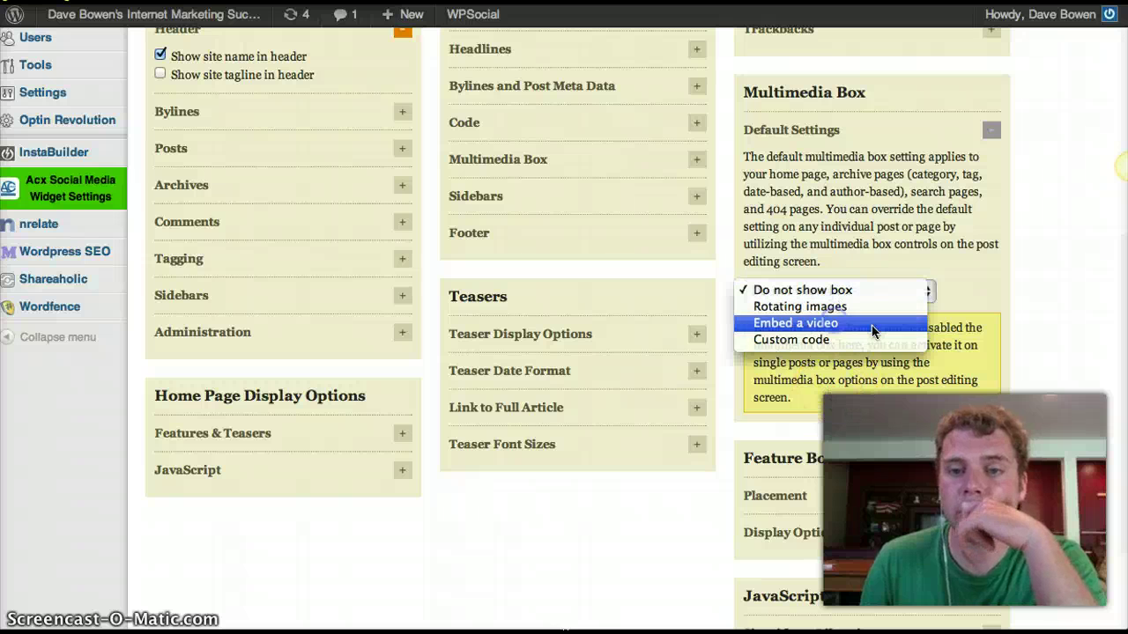
pyautogui.click(870, 326)
pyautogui.click(838, 449)
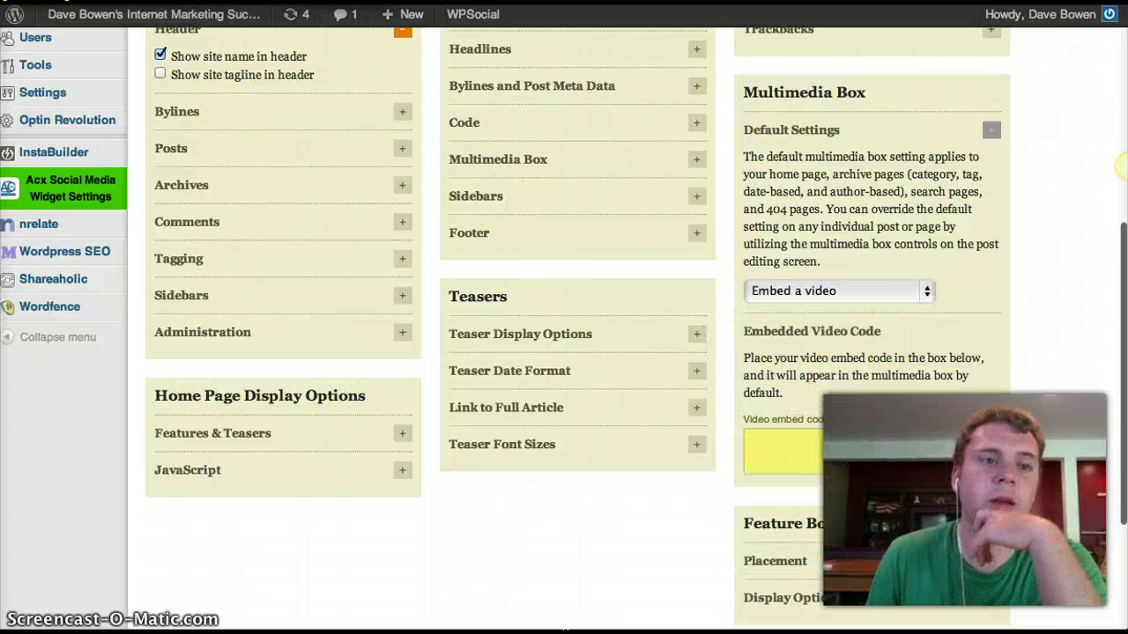
pyautogui.click(10, 57)
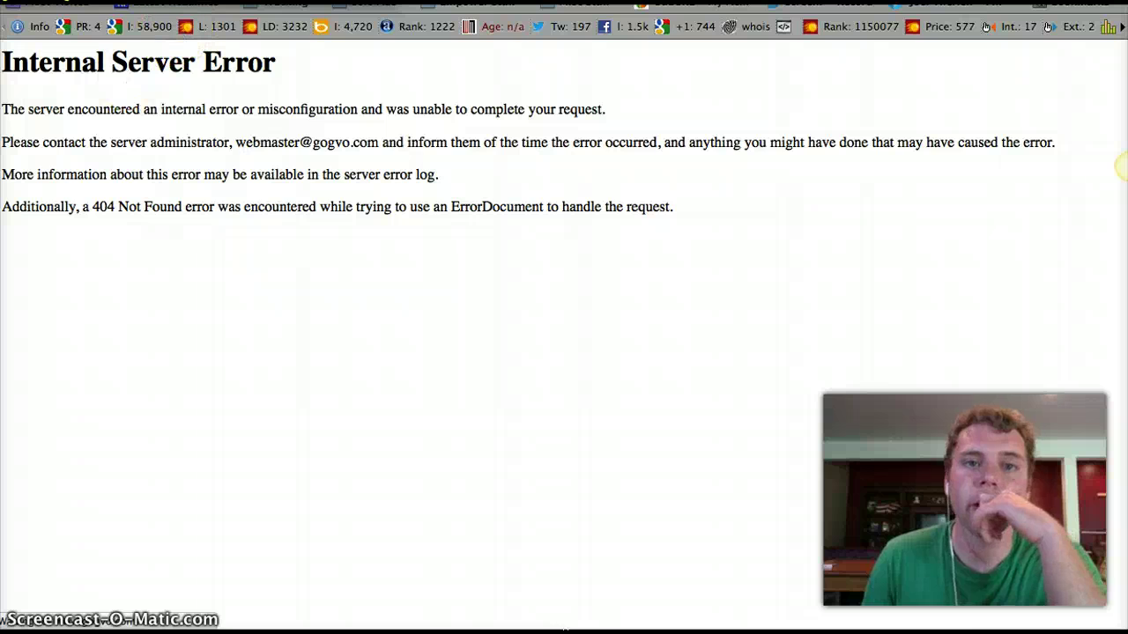
# - Return to the YouTube Thesis review video page and reload it
pyautogui.hotkey('ctrl', 'Tab')
pyautogui.scroll(-5, 131, 404)
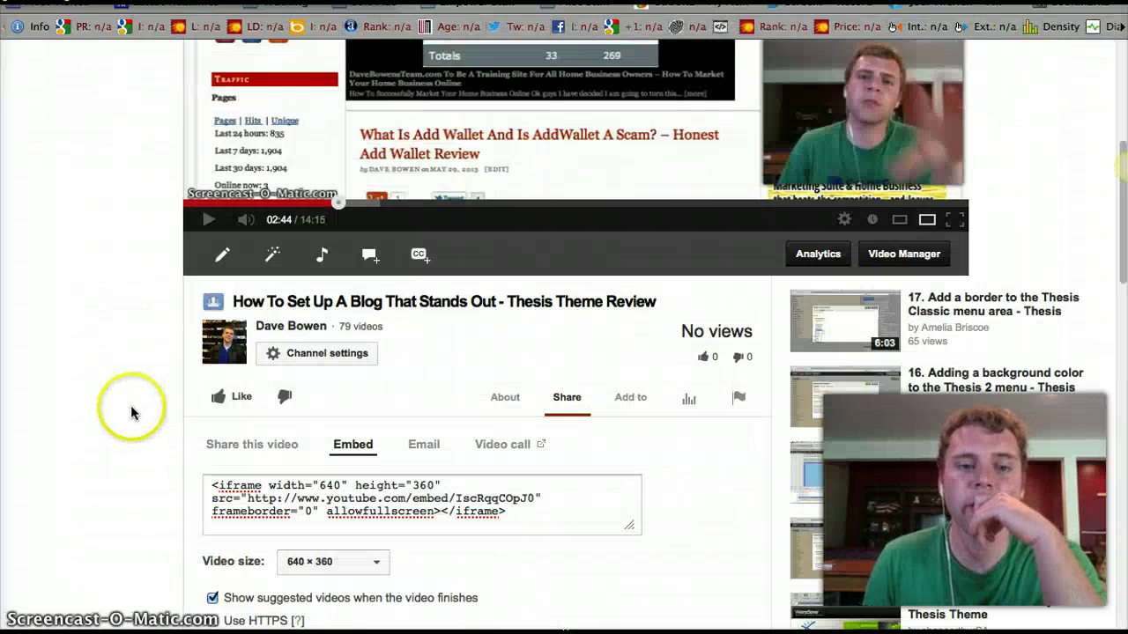
pyautogui.scroll(4, 130, 405)
pyautogui.scroll(1, 153, 379)
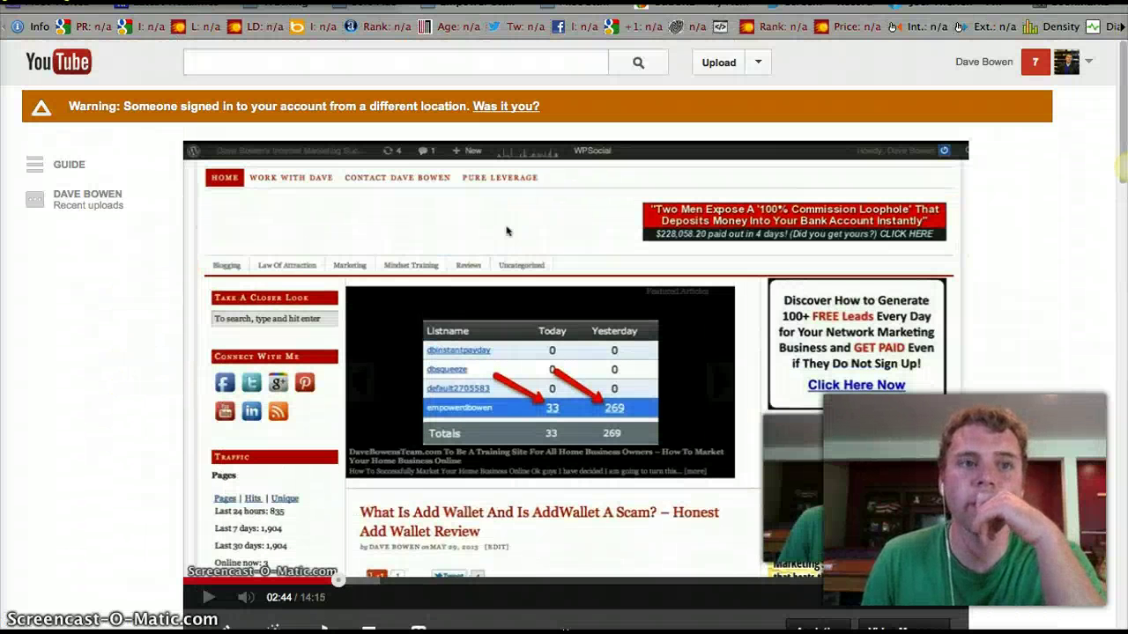
pyautogui.click(206, 211)
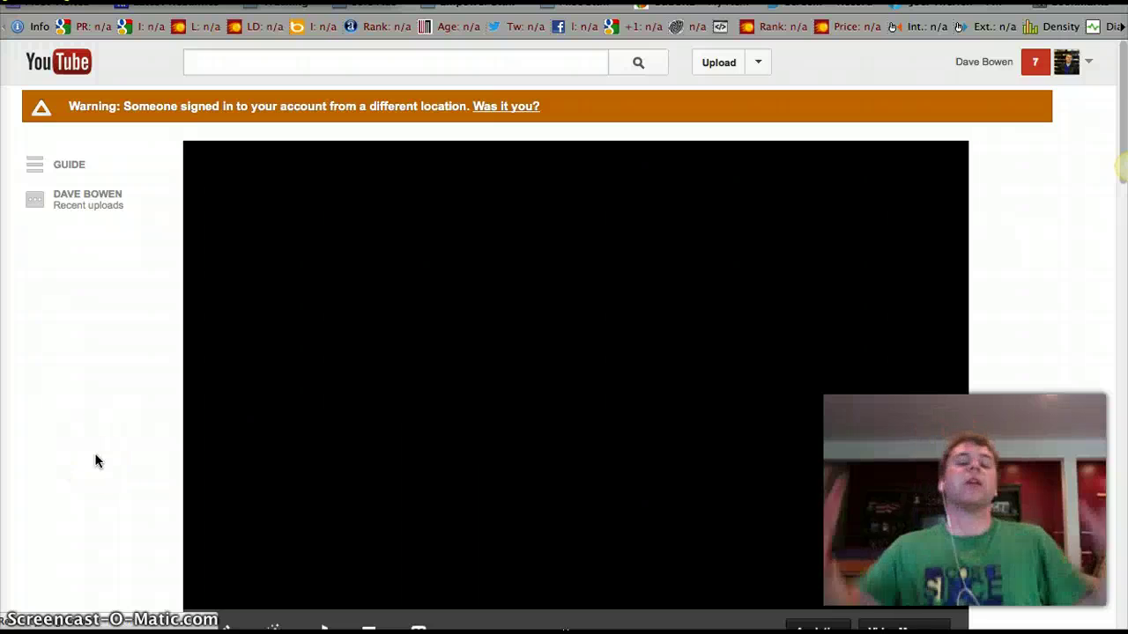
pyautogui.scroll(-5, 97, 461)
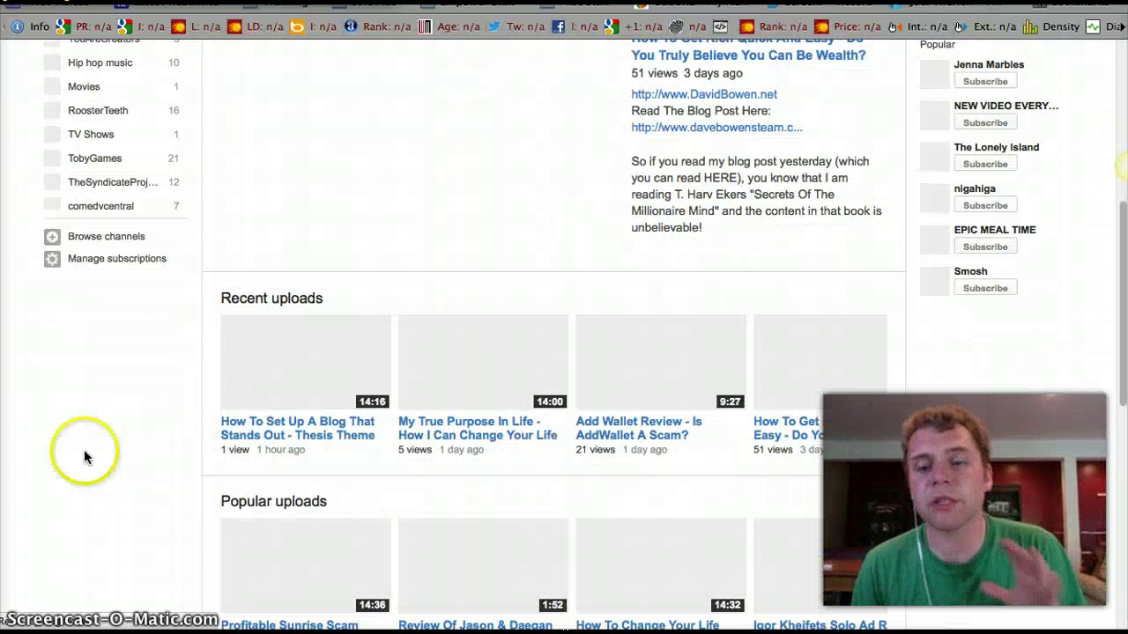
# - Go to the video's YouTube channel page, then return to the WordPress theme settings
pyautogui.click(81, 453)
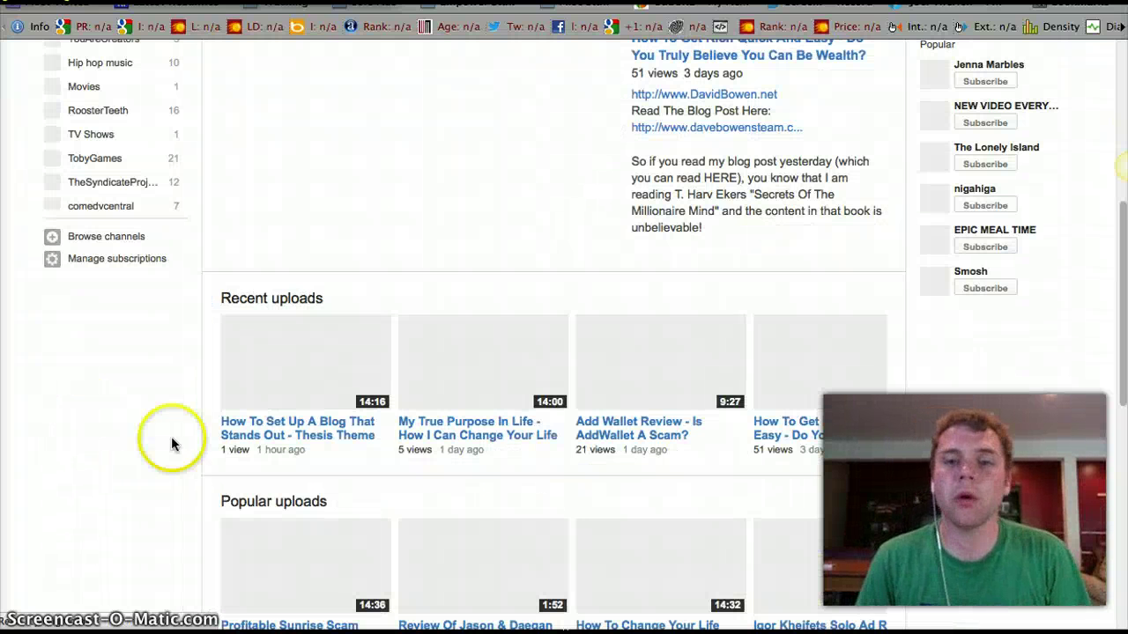
pyautogui.scroll(5, 372, 478)
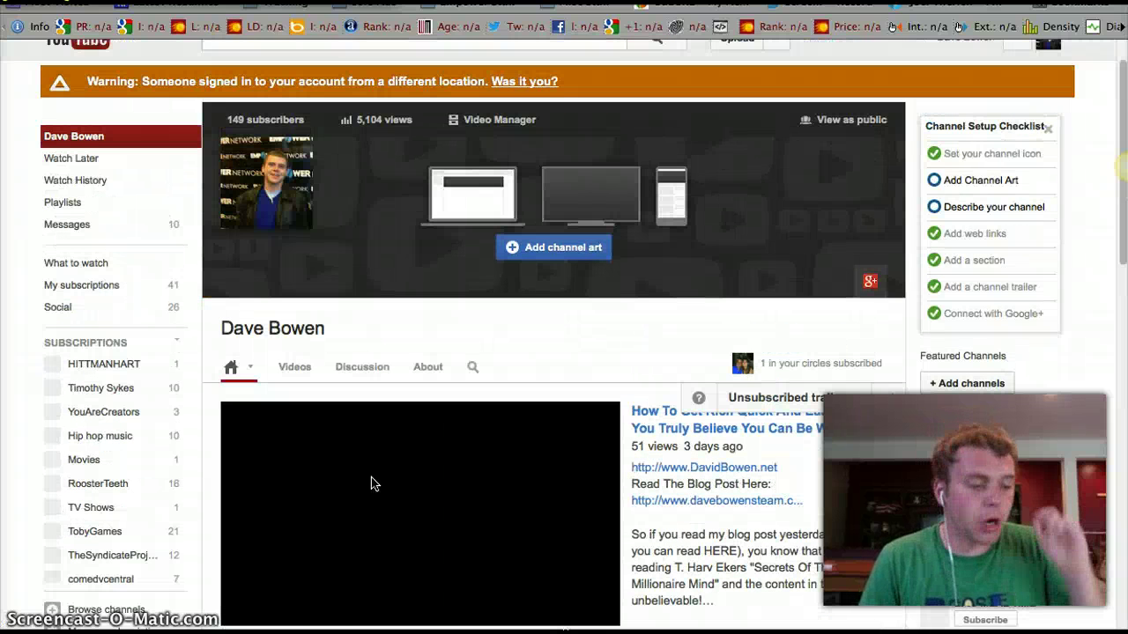
pyautogui.click(319, 459)
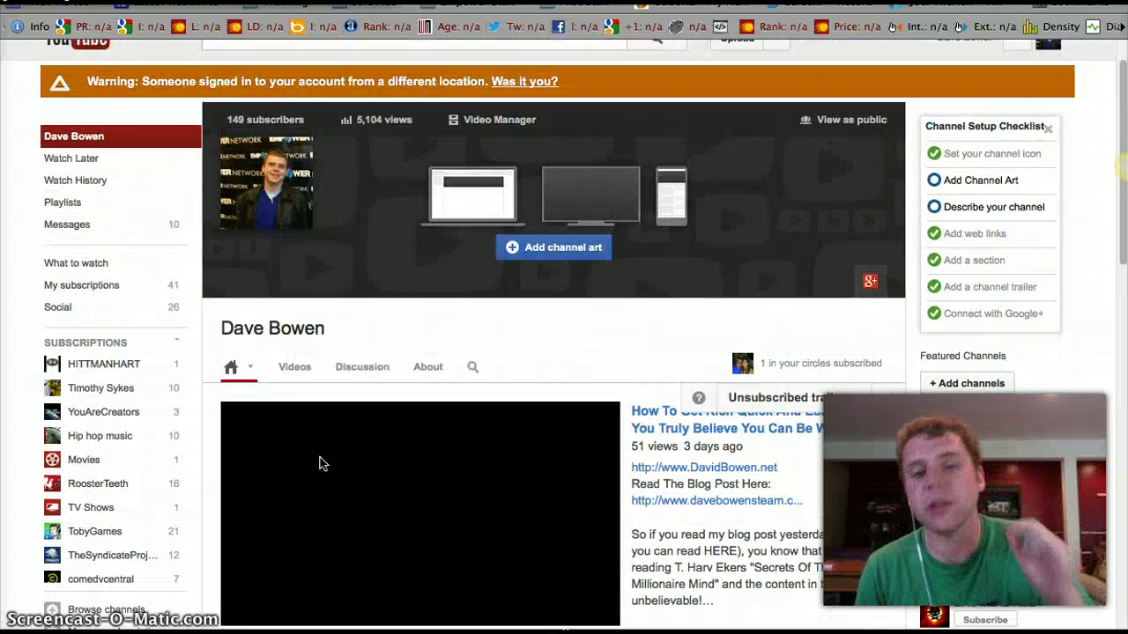
pyautogui.click(446, 425)
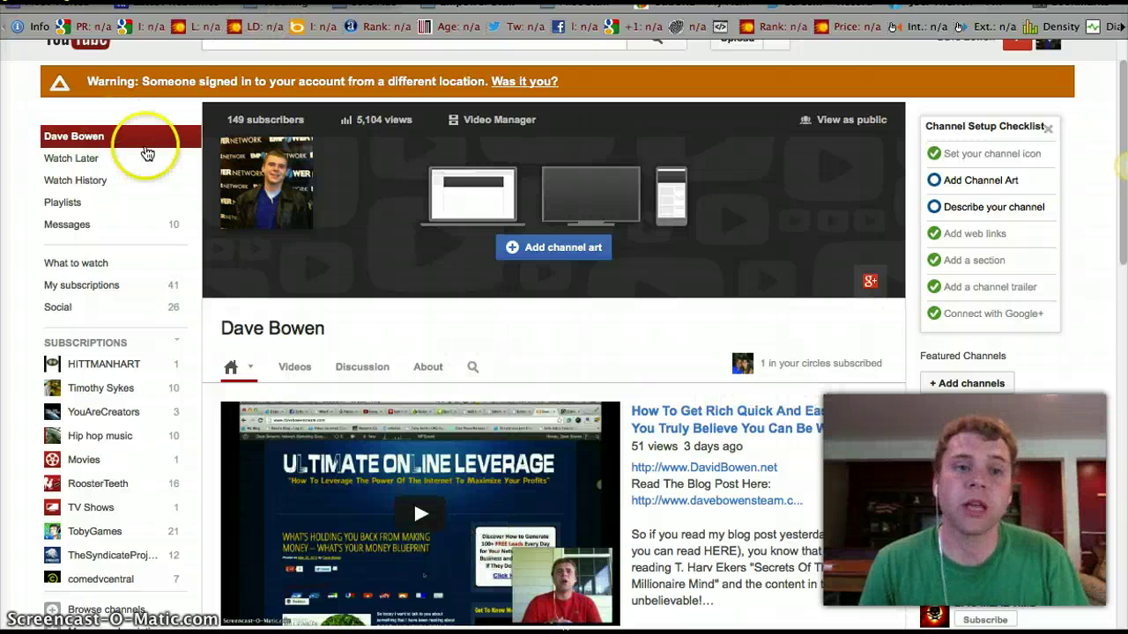
pyautogui.click(88, 32)
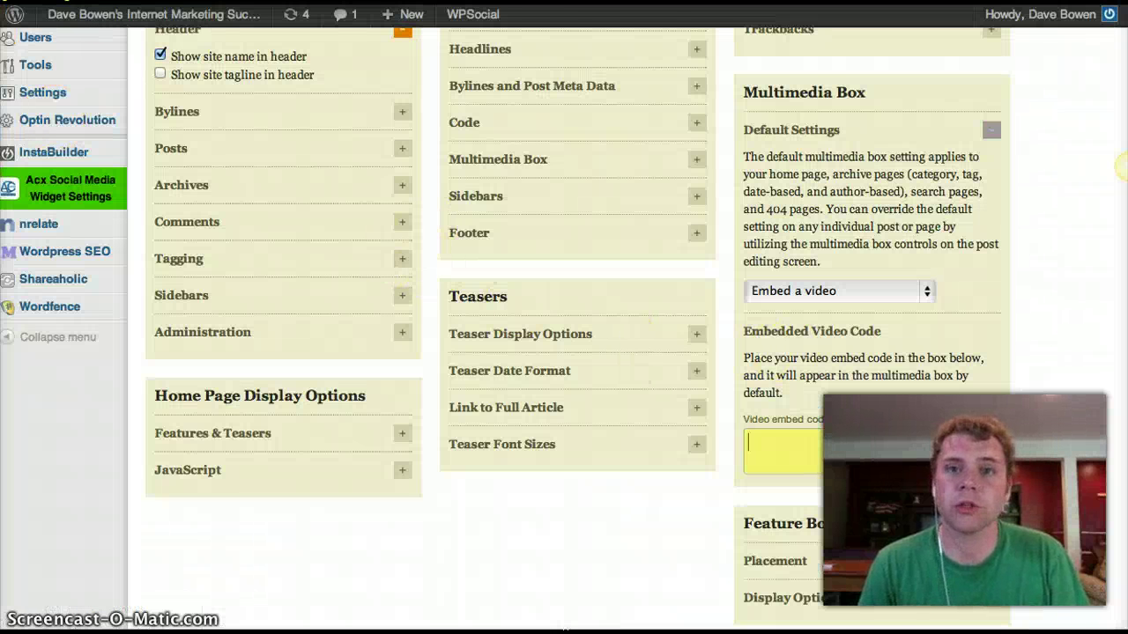
# - Open the channel's featured get-rich-quick video from the YouTube channel page
pyautogui.hotkey('ctrl', 'Tab')
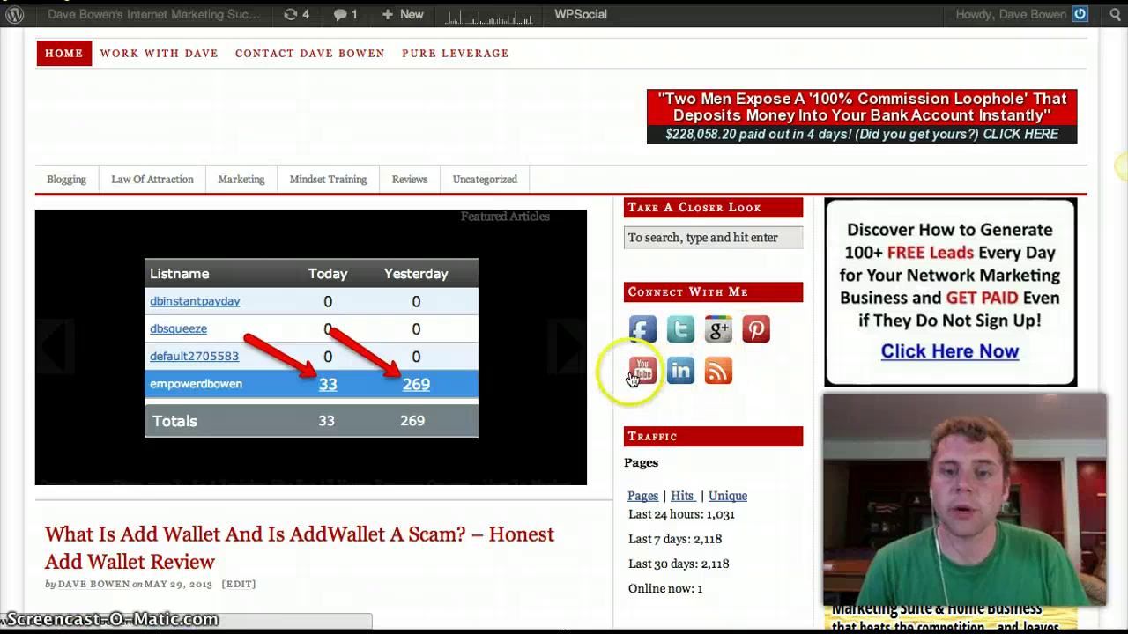
pyautogui.moveTo(1, 3)
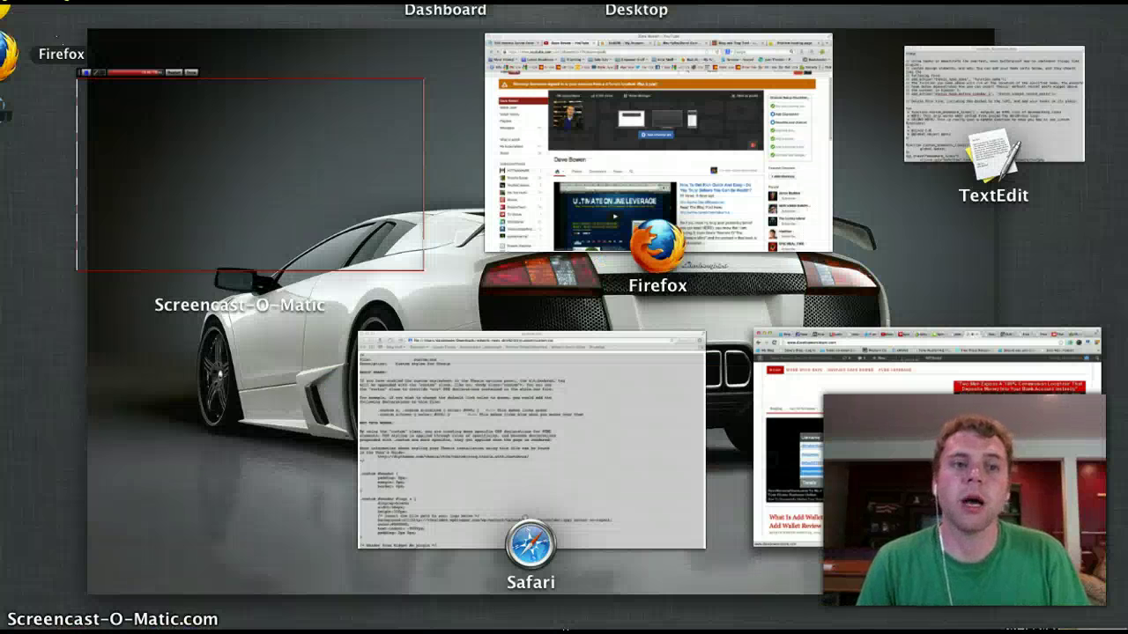
pyautogui.click(171, 212)
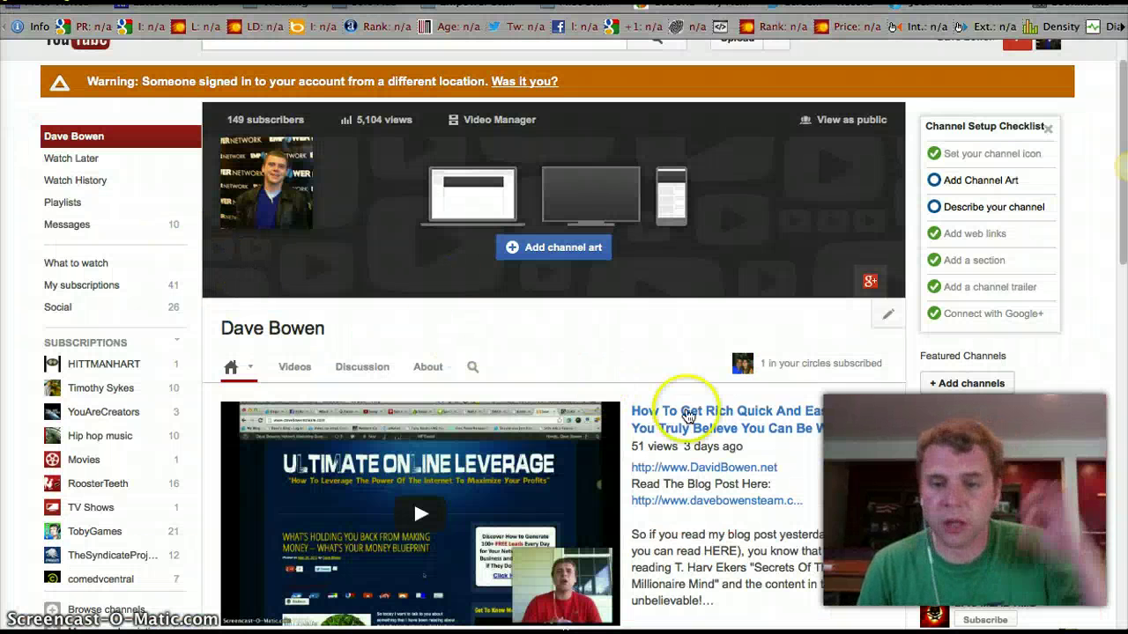
pyautogui.scroll(-3, 677, 479)
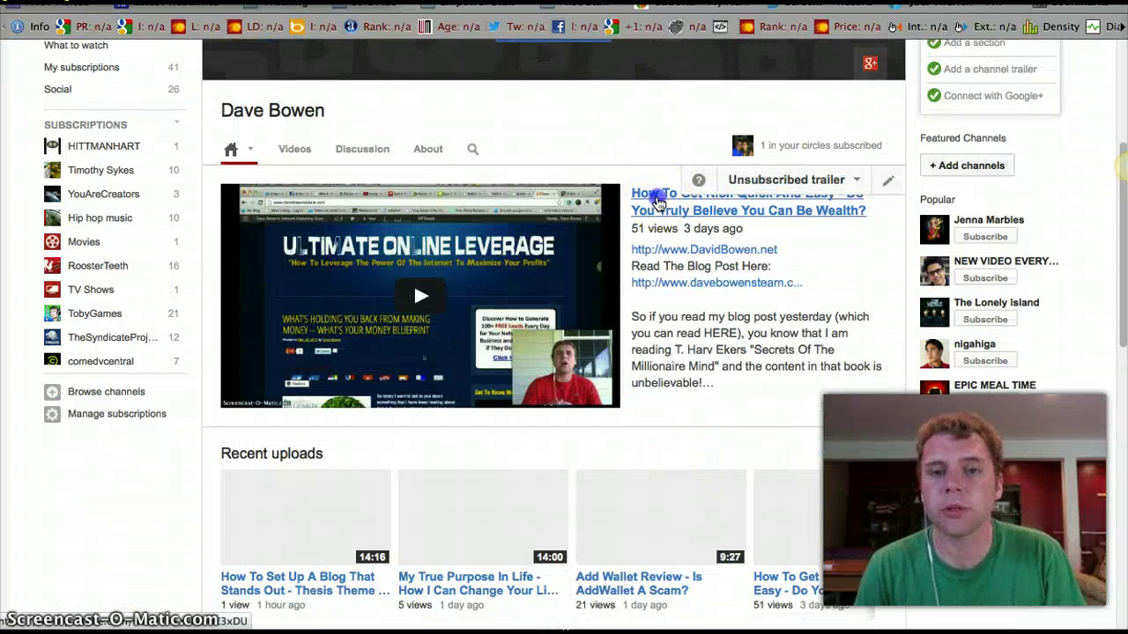
pyautogui.click(658, 480)
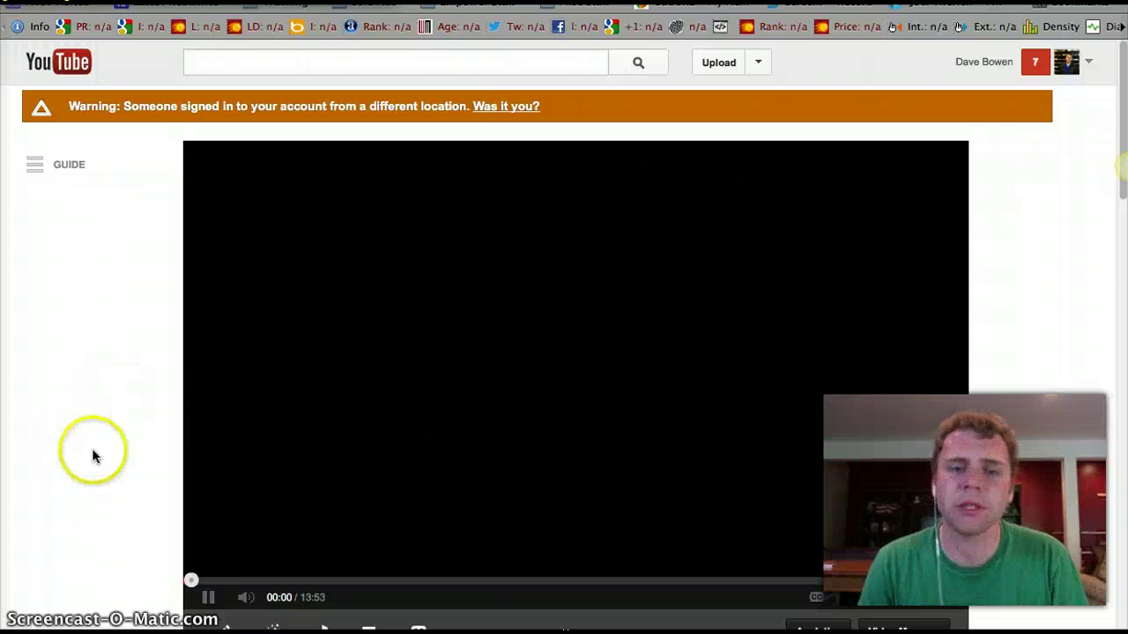
# - Pause the video and bring up its Share > Embed iframe code
pyautogui.scroll(-5, 80, 476)
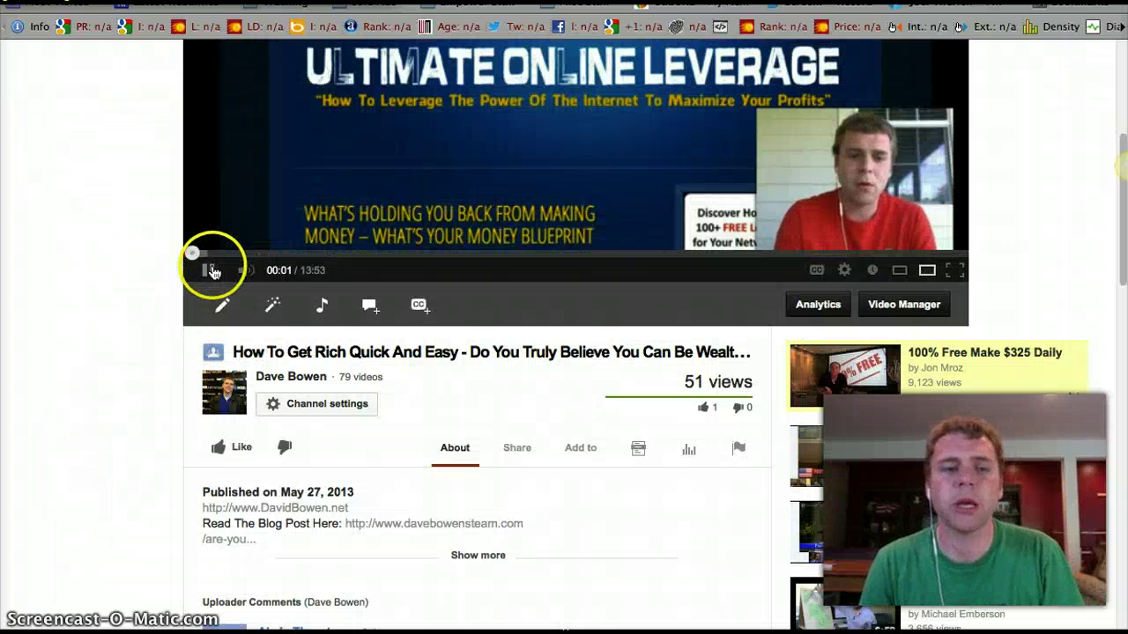
pyautogui.click(210, 270)
pyautogui.click(516, 449)
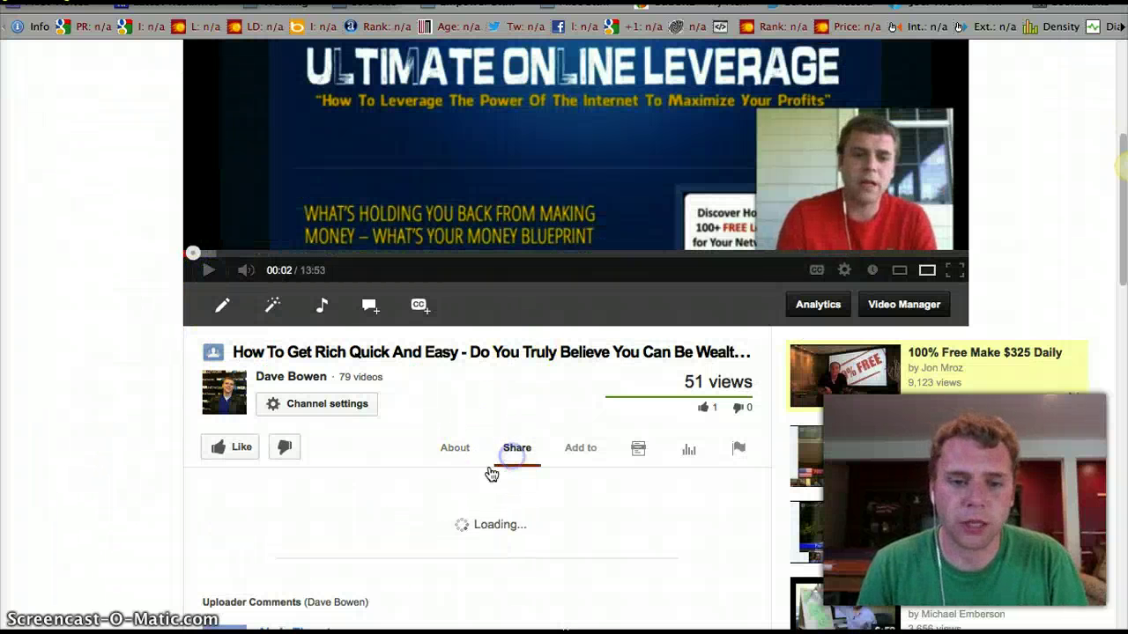
pyautogui.click(352, 496)
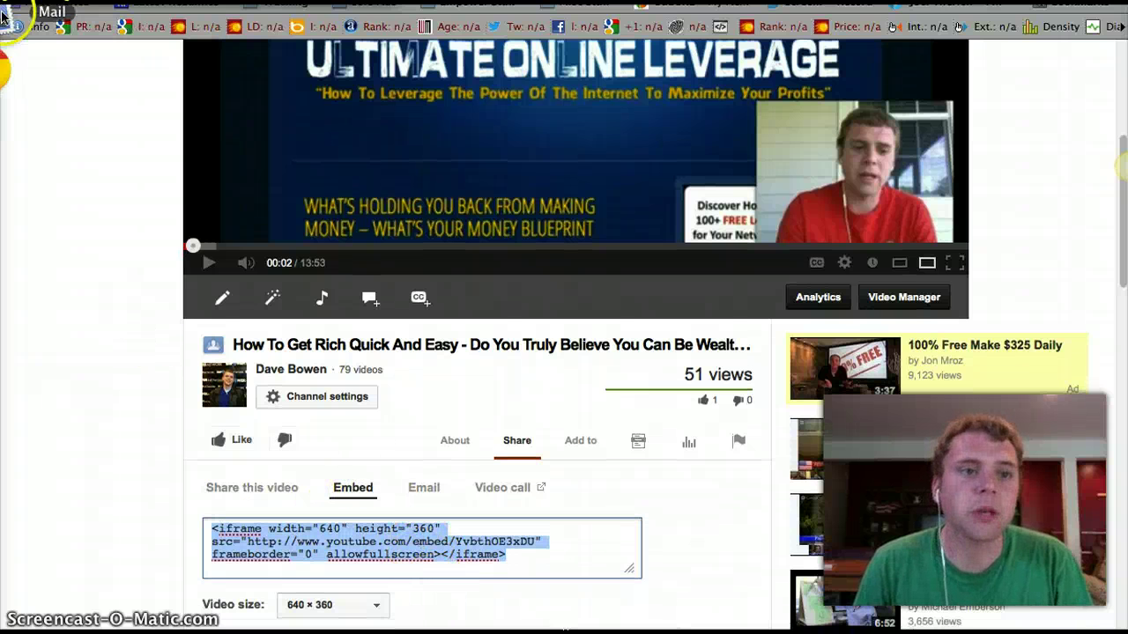
pyautogui.click(10, 57)
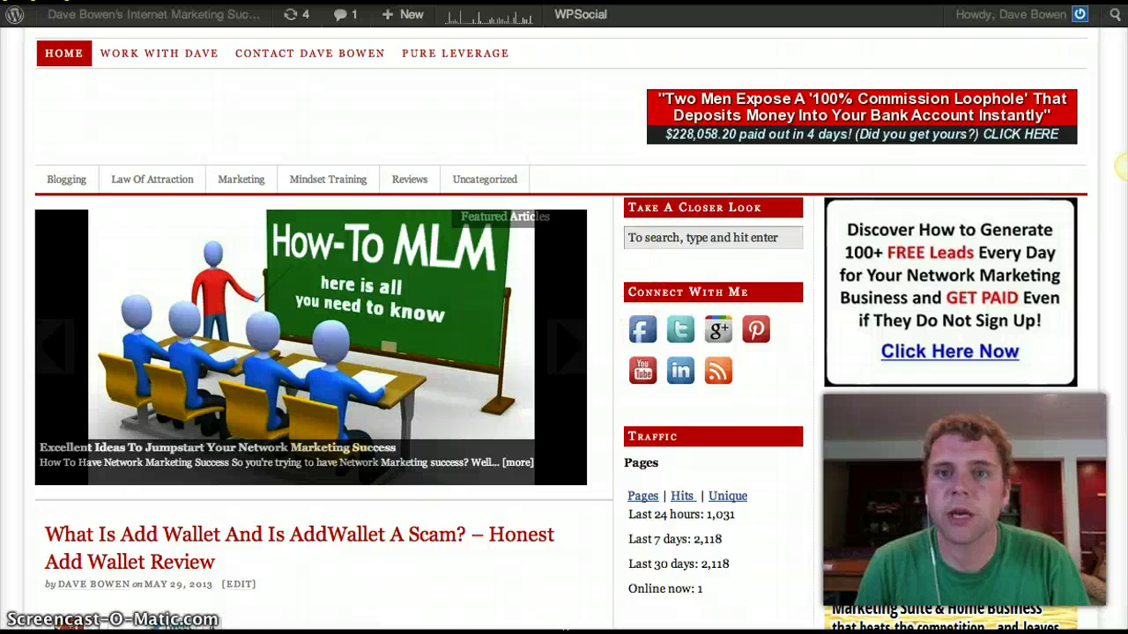
# - Put the YouTube iframe in the Multimedia Box video embed code field and save the Thesis options
pyautogui.hotkey('ctrl', 'Tab')
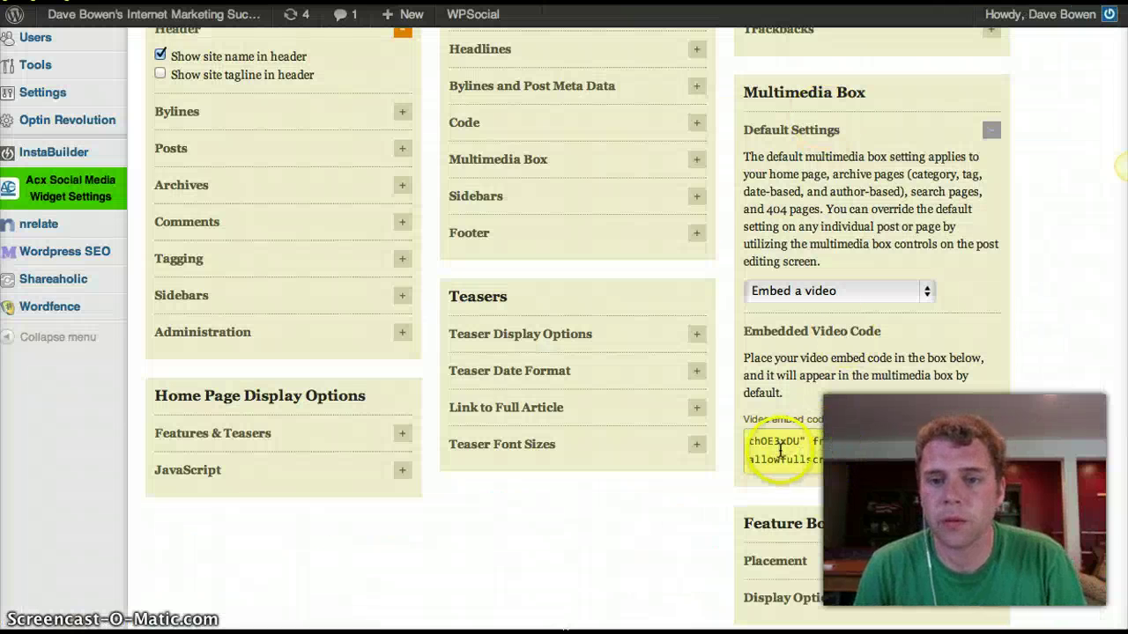
pyautogui.scroll(5, 800, 442)
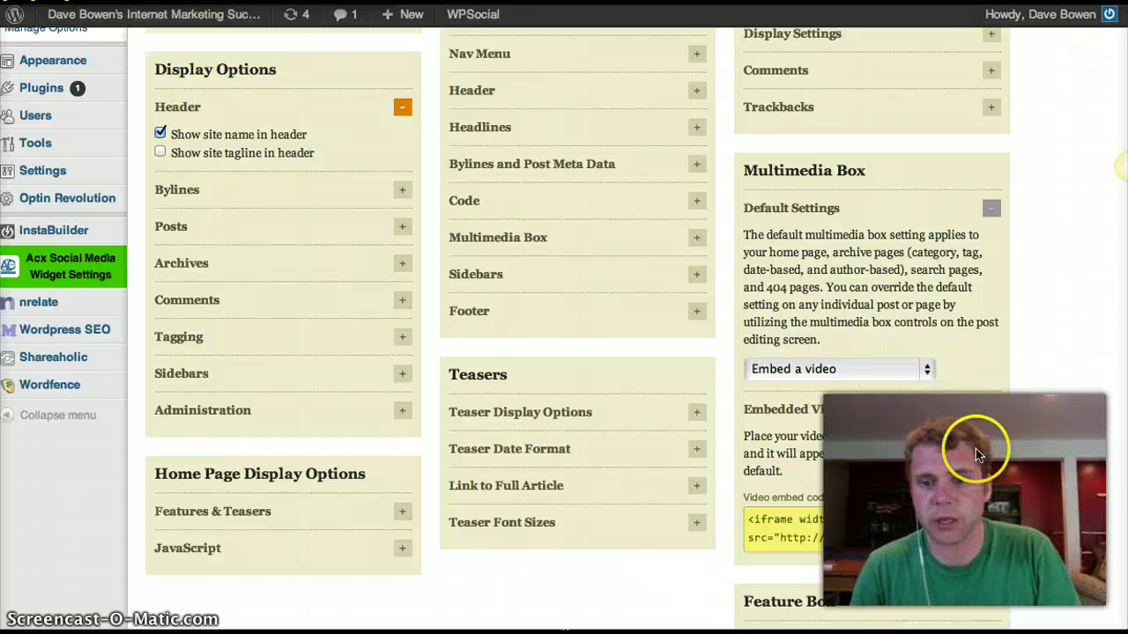
pyautogui.scroll(-5, 1041, 554)
pyautogui.click(478, 246)
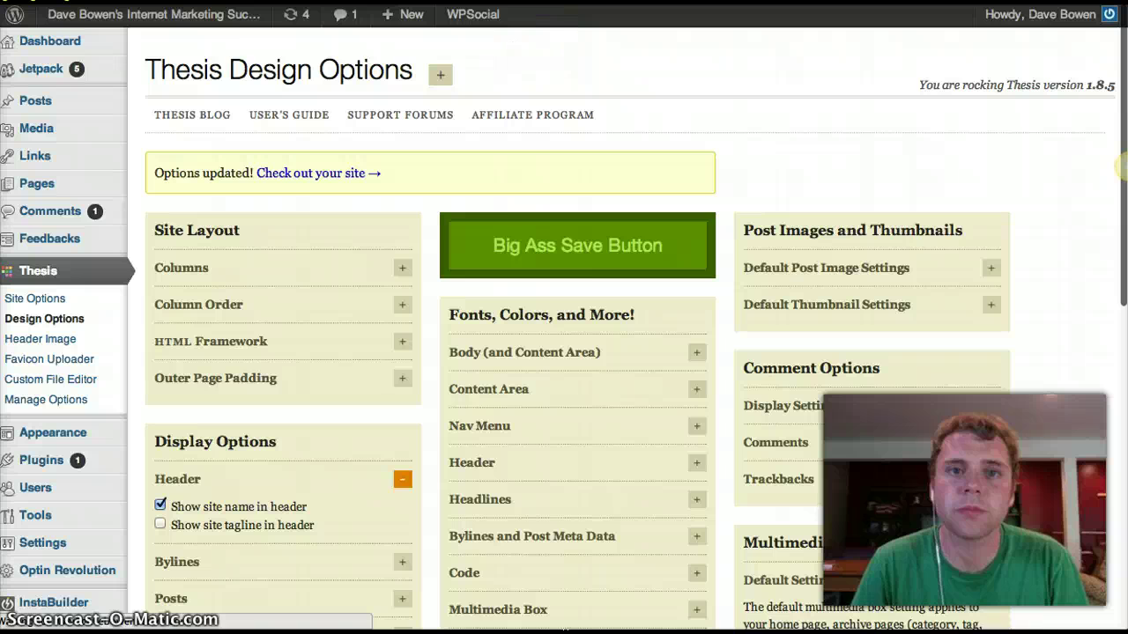
# - View the live homepage with the sidebar video and advance the featured articles slider
pyautogui.click(675, 4)
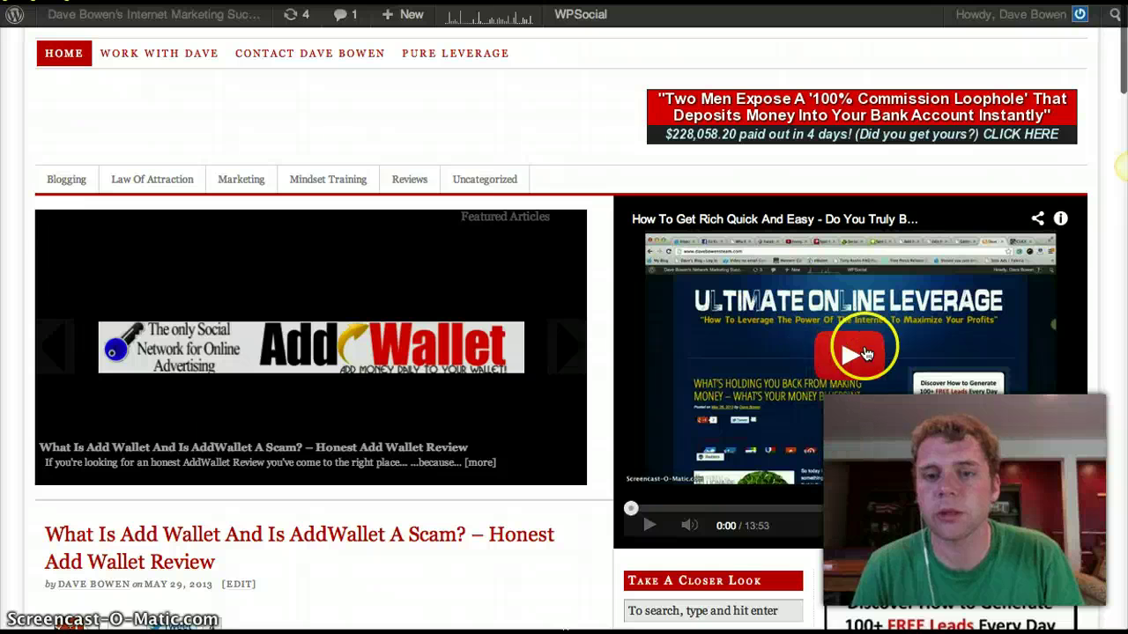
pyautogui.scroll(-1, 360, 534)
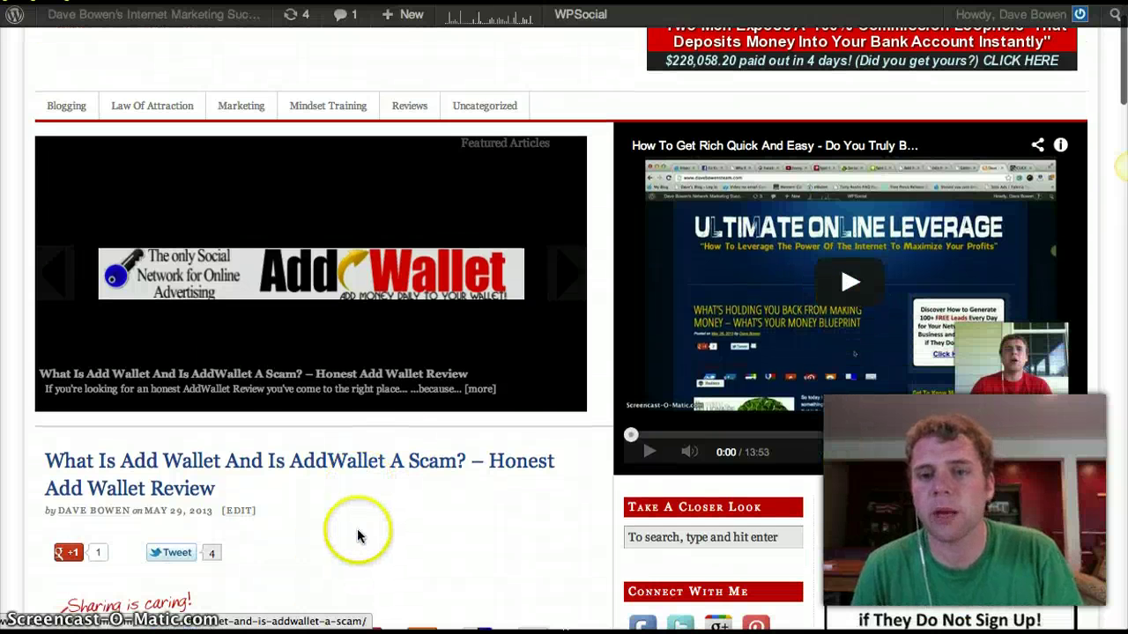
pyautogui.scroll(1, 358, 536)
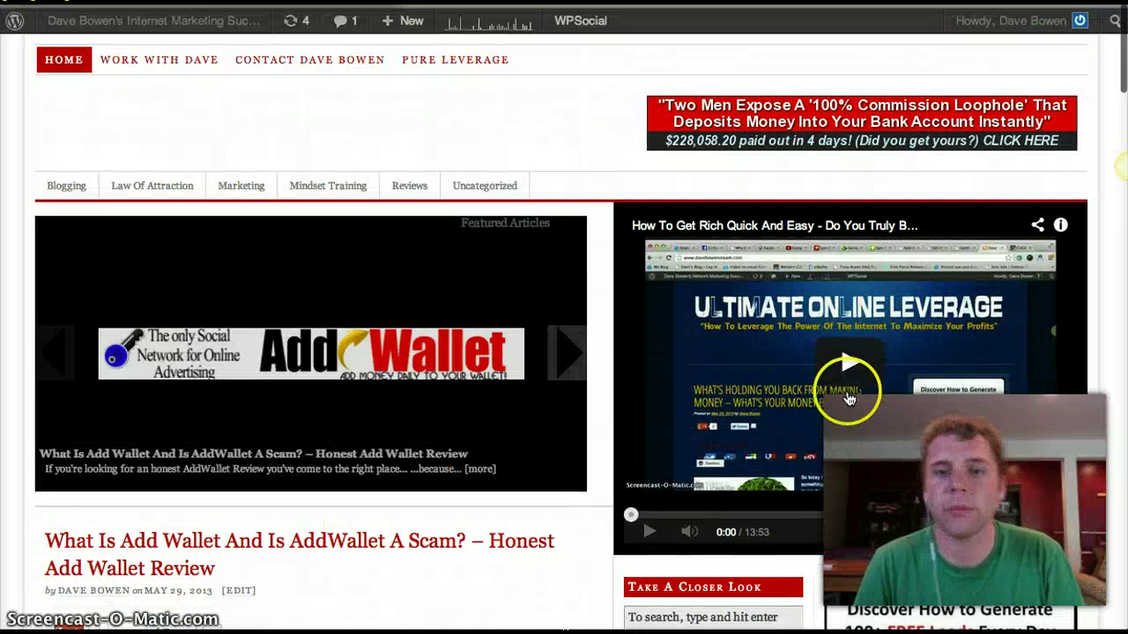
pyautogui.click(557, 335)
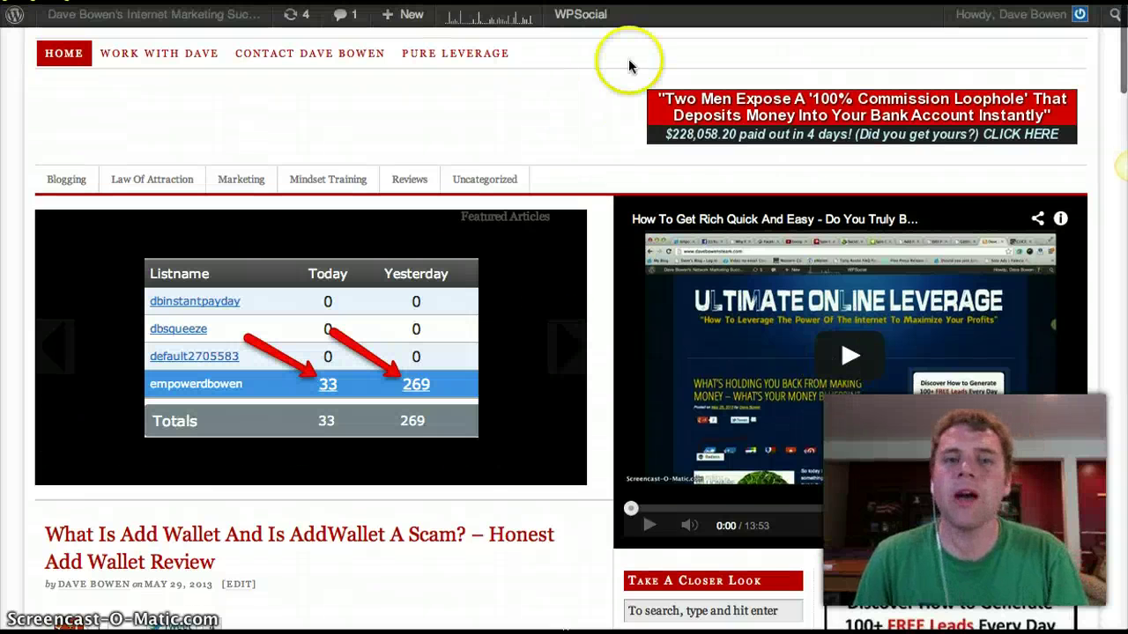